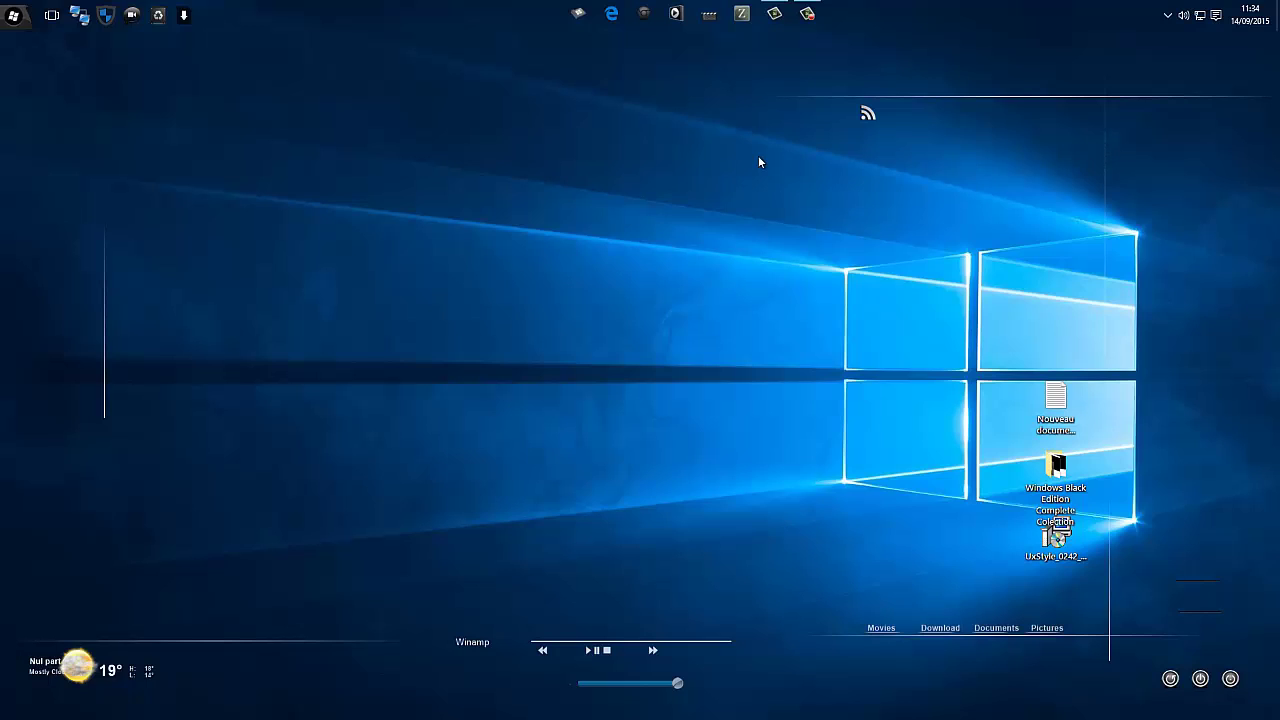
Quit the desktop widget program running in the hidden notification icons so its widgets leave the desktop.
left_click(1169, 15)
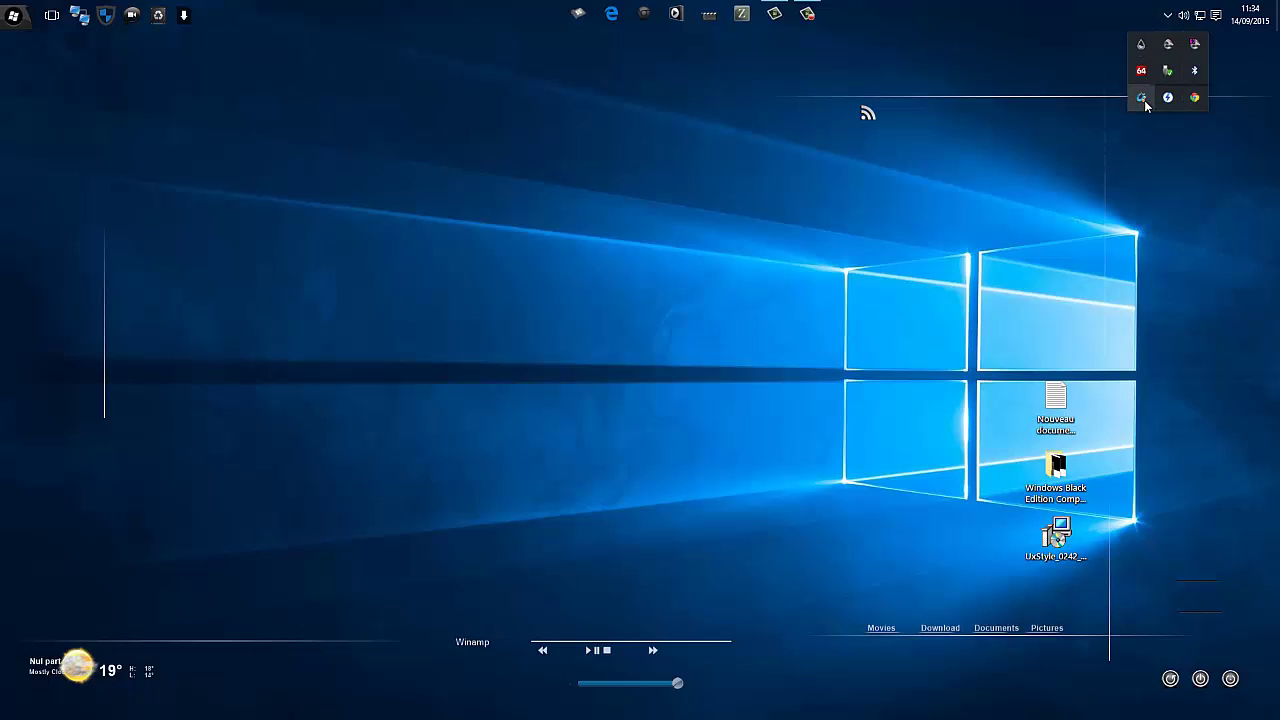
right_click(1141, 44)
left_click(1087, 434)
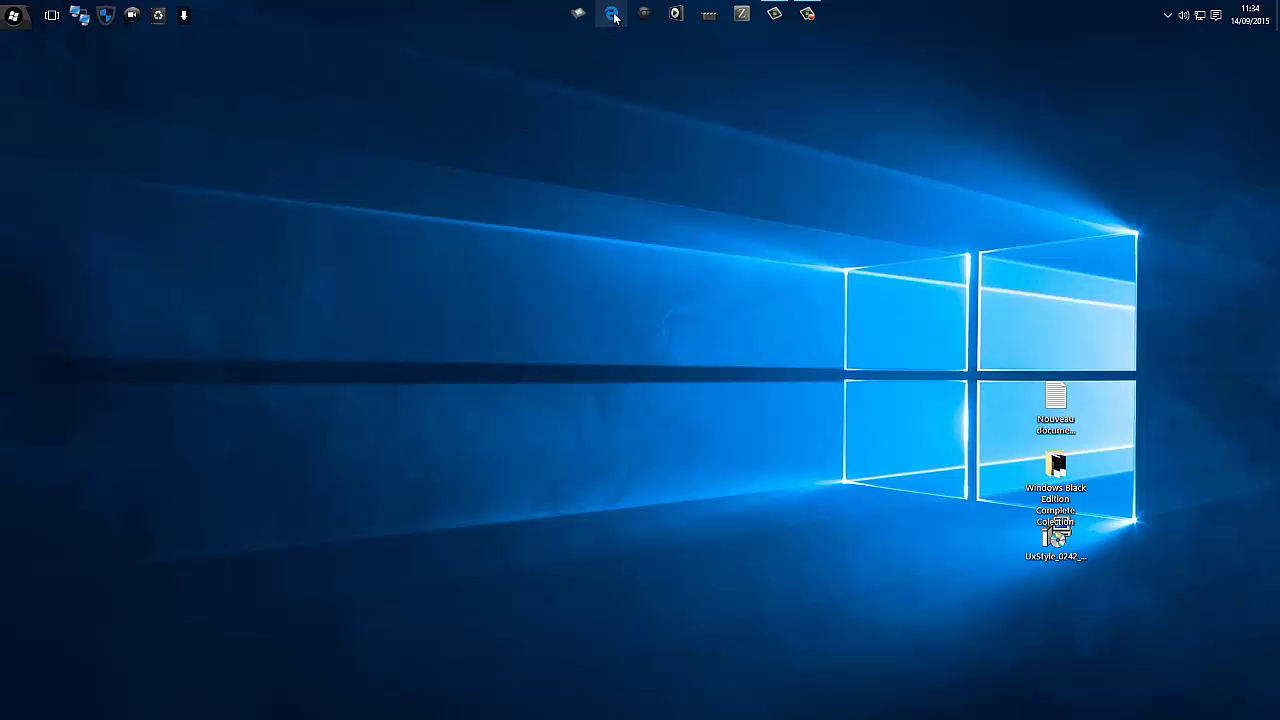
View the contents of the WINDOWS (C:) drive in File Explorer, then close the window.
left_click(578, 13)
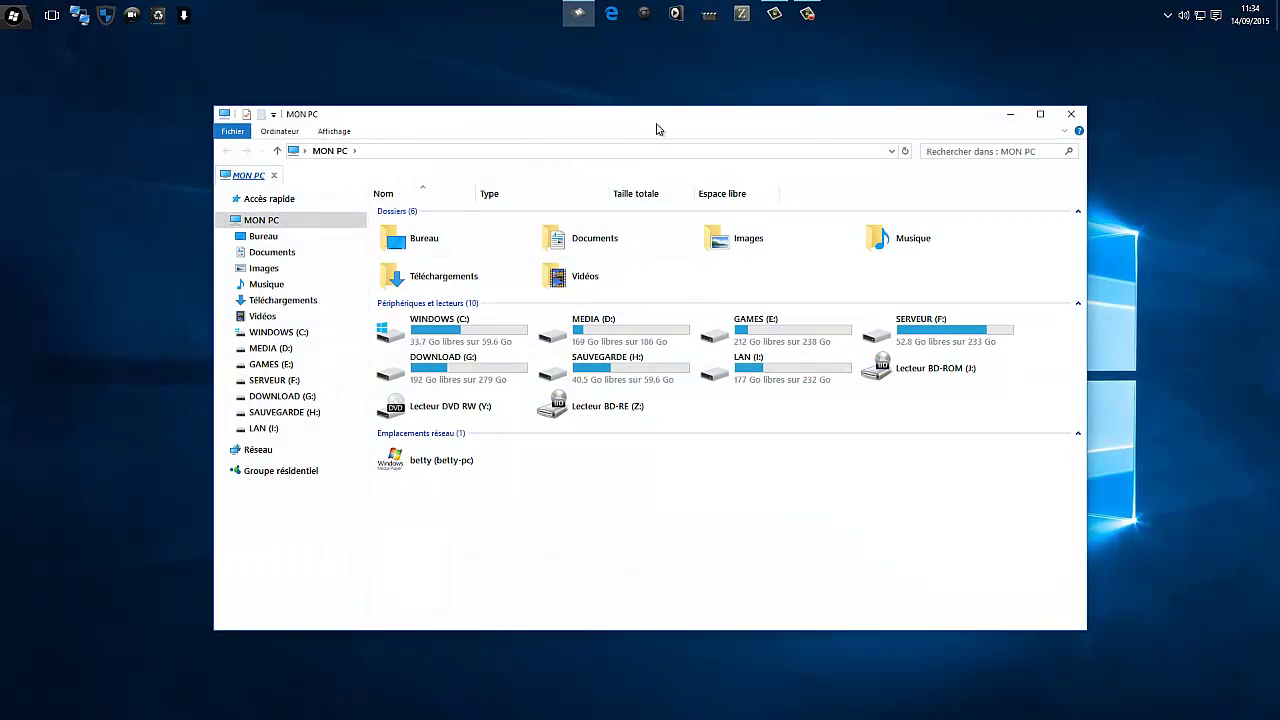
left_click_drag(640, 117, 669, 114)
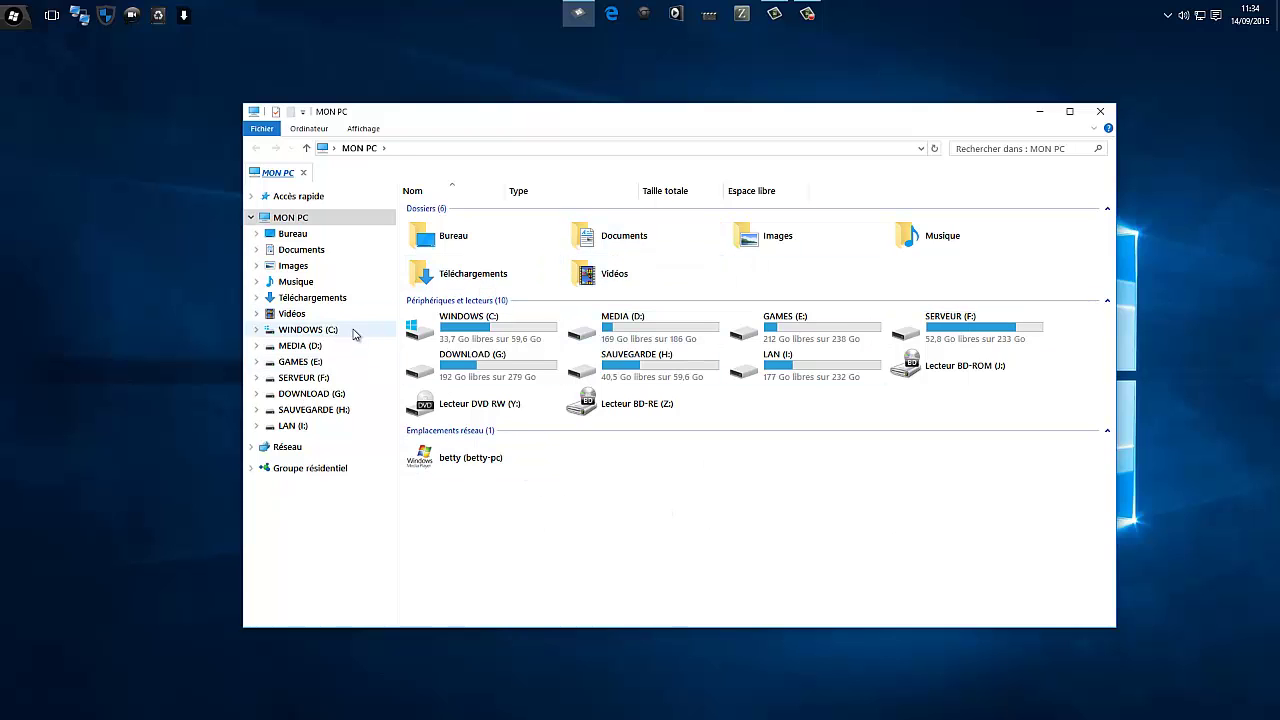
double_click(471, 329)
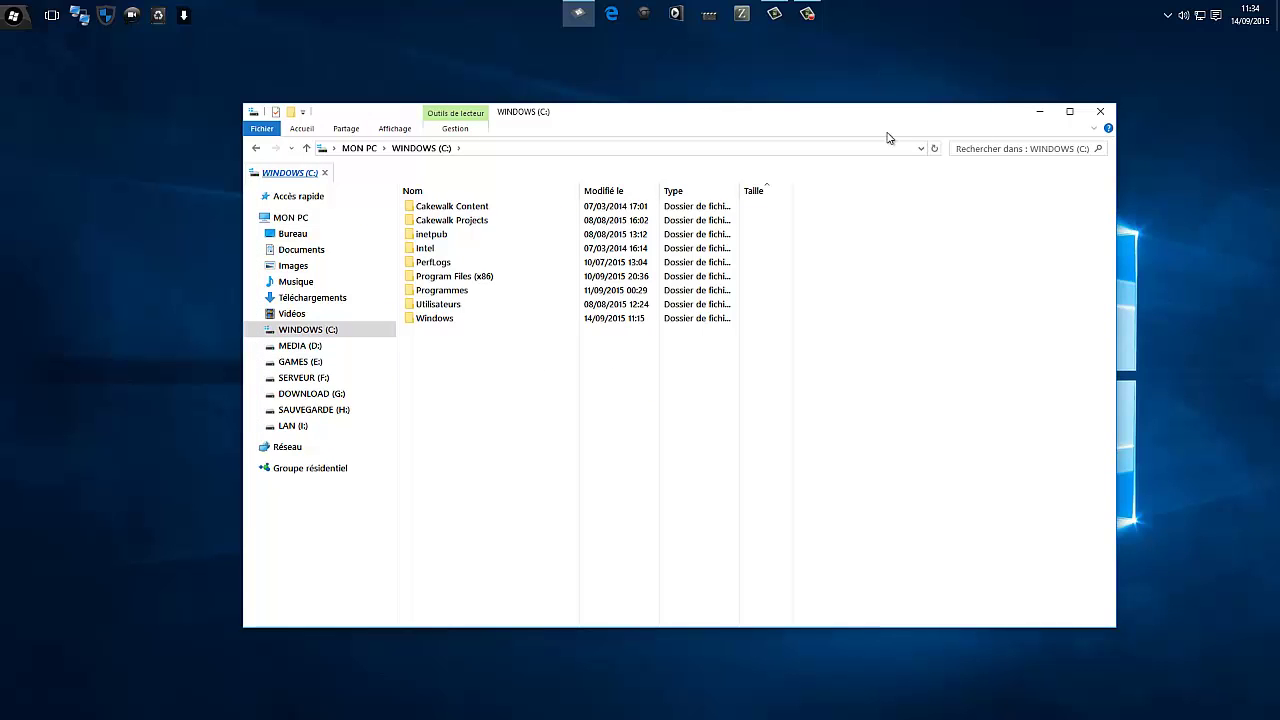
mouse_move(831, 128)
left_mouse_down()
mouse_move(818, 142)
mouse_move(850, 135)
mouse_move(823, 155)
mouse_move(826, 138)
left_mouse_up()
left_click(1087, 129)
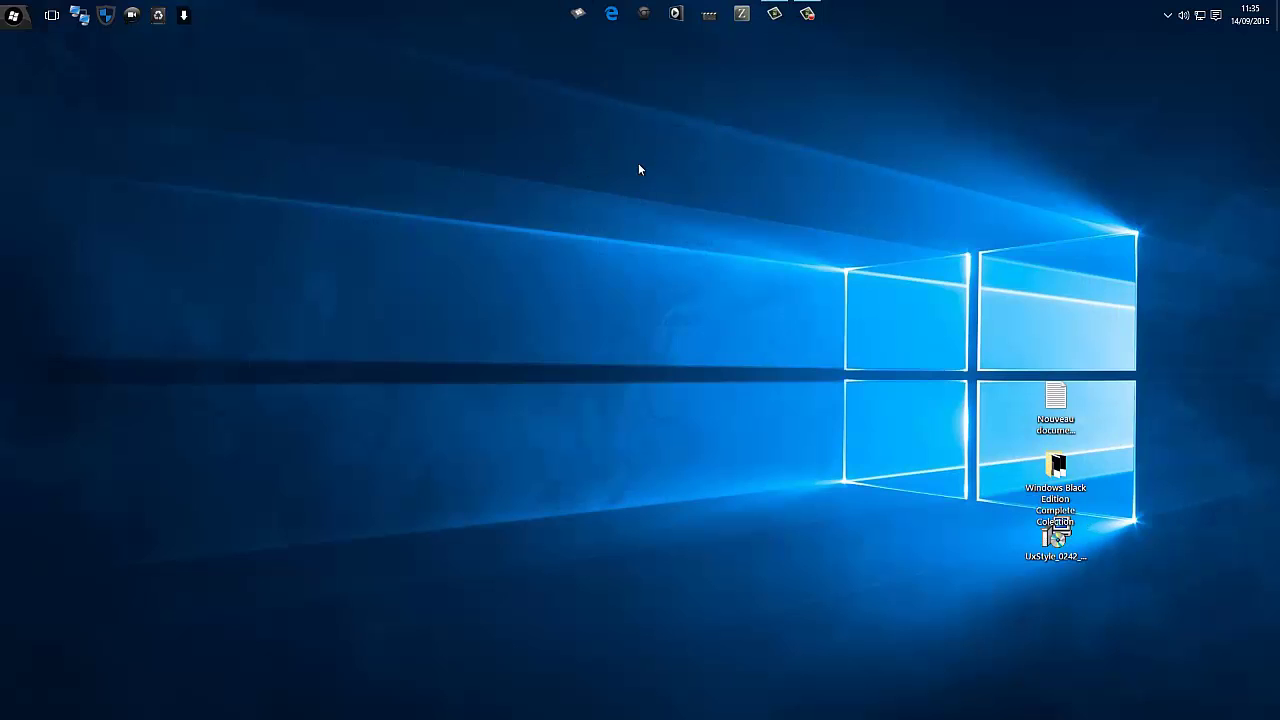
Find the Windows 10 Technical Preview build on the UxStyle website in Edge, highlight its label and minimize the browser.
left_click(611, 14)
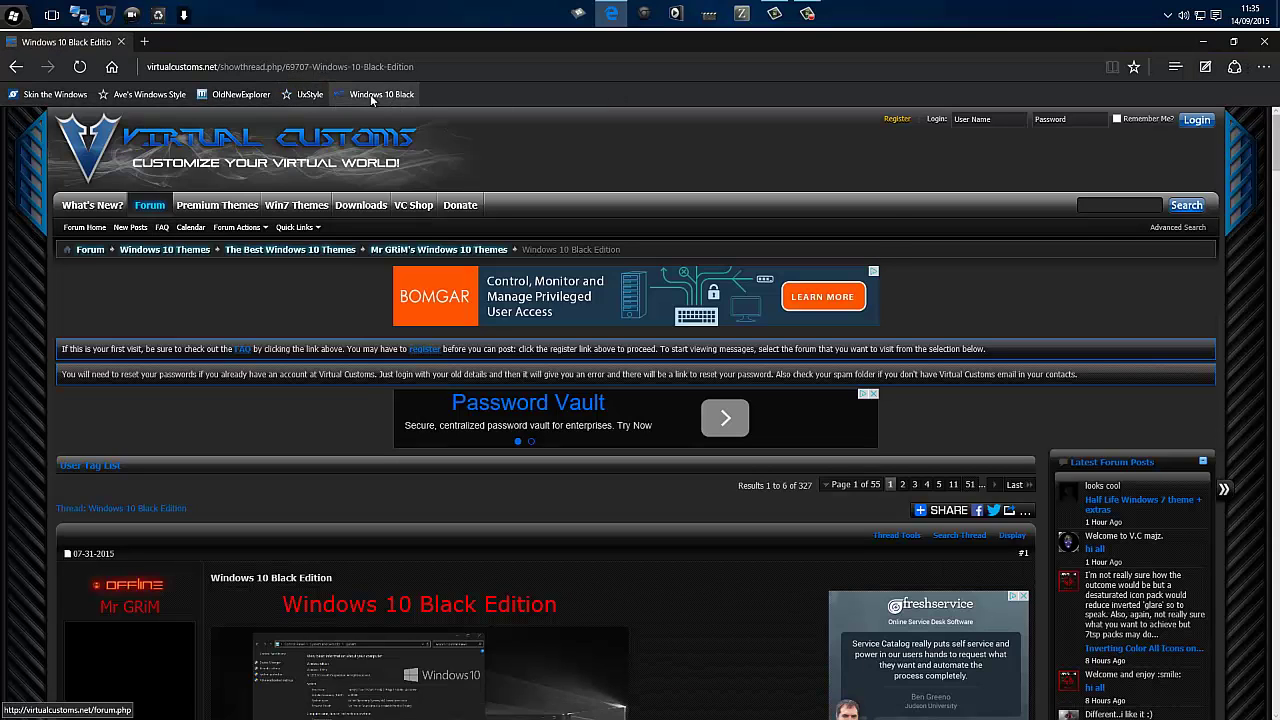
left_click(310, 94)
scroll(970, 413, "down", 2)
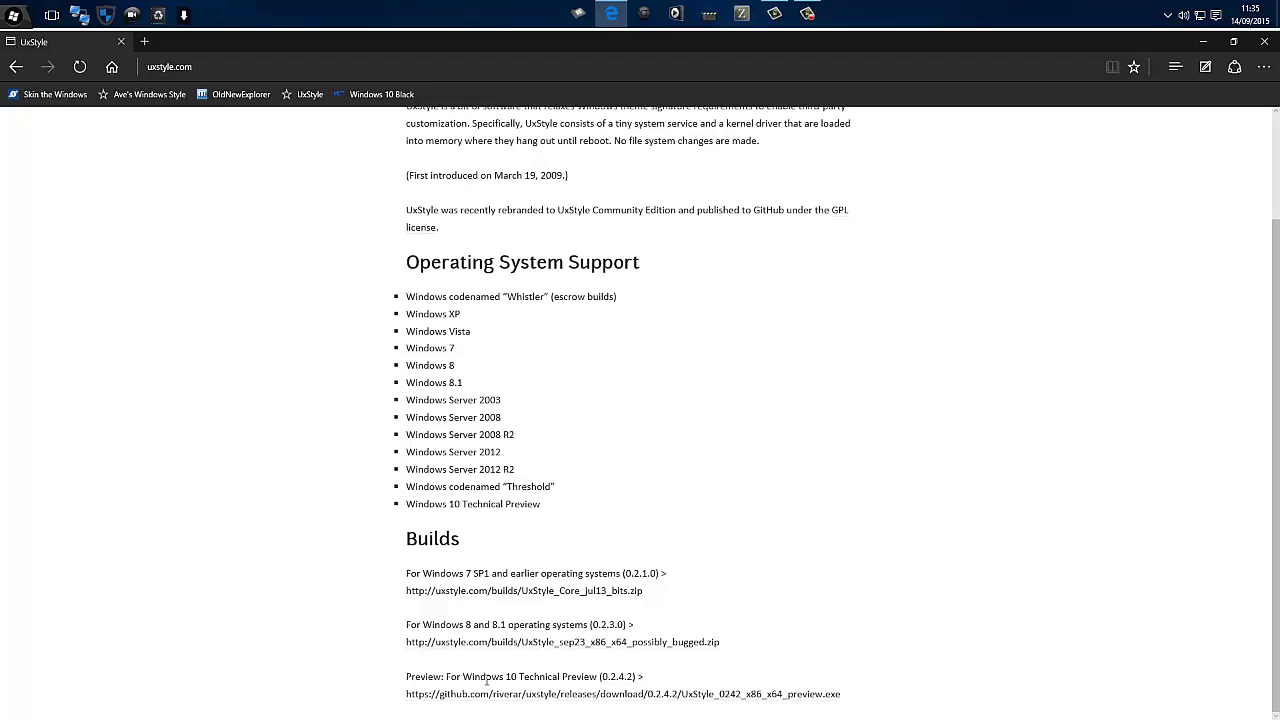
left_click_drag(487, 681, 540, 681)
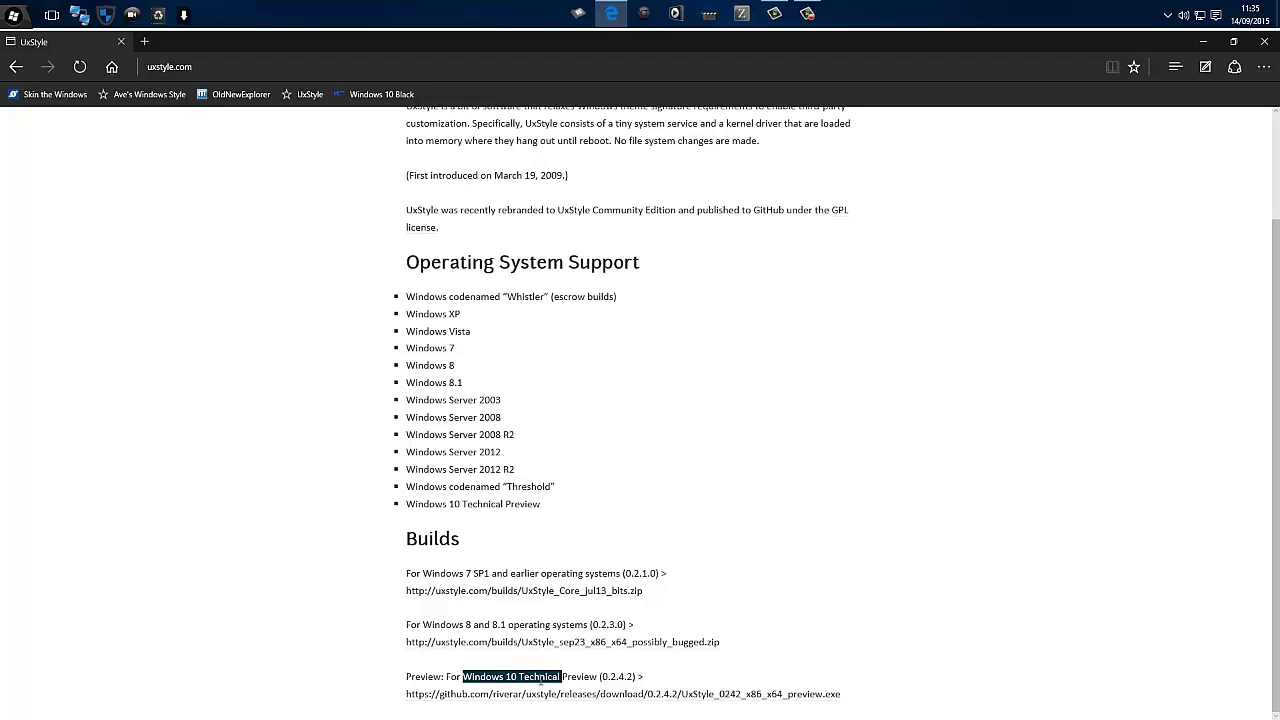
left_click(1203, 41)
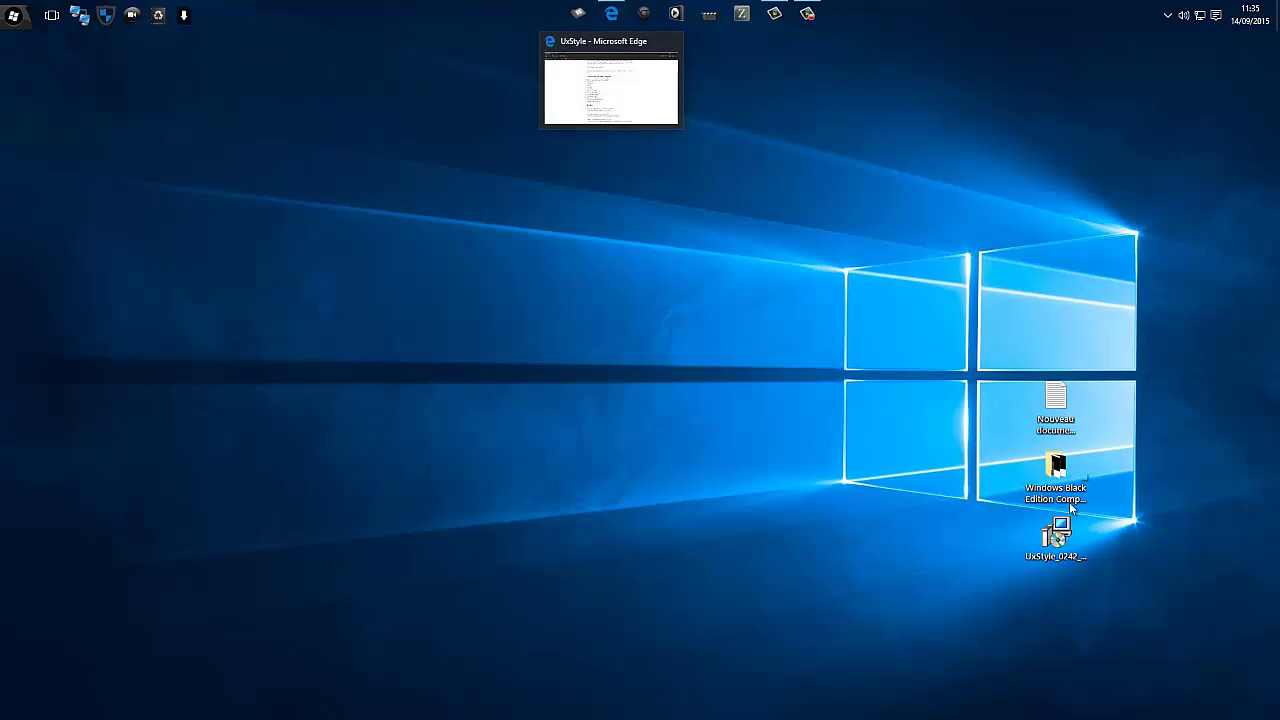
Launch the UxStyle setup file from the desktop to view its options, and exit it without uninstalling.
left_click(1060, 538)
double_click(1060, 538)
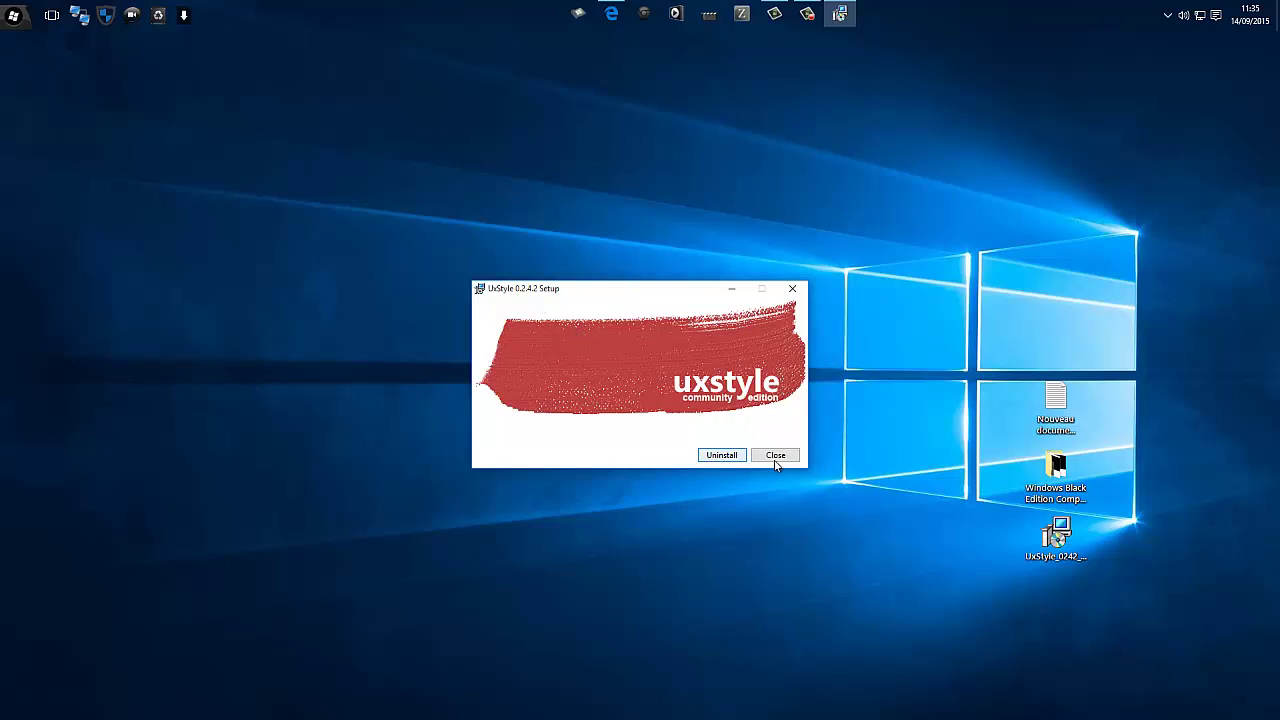
left_click(782, 457)
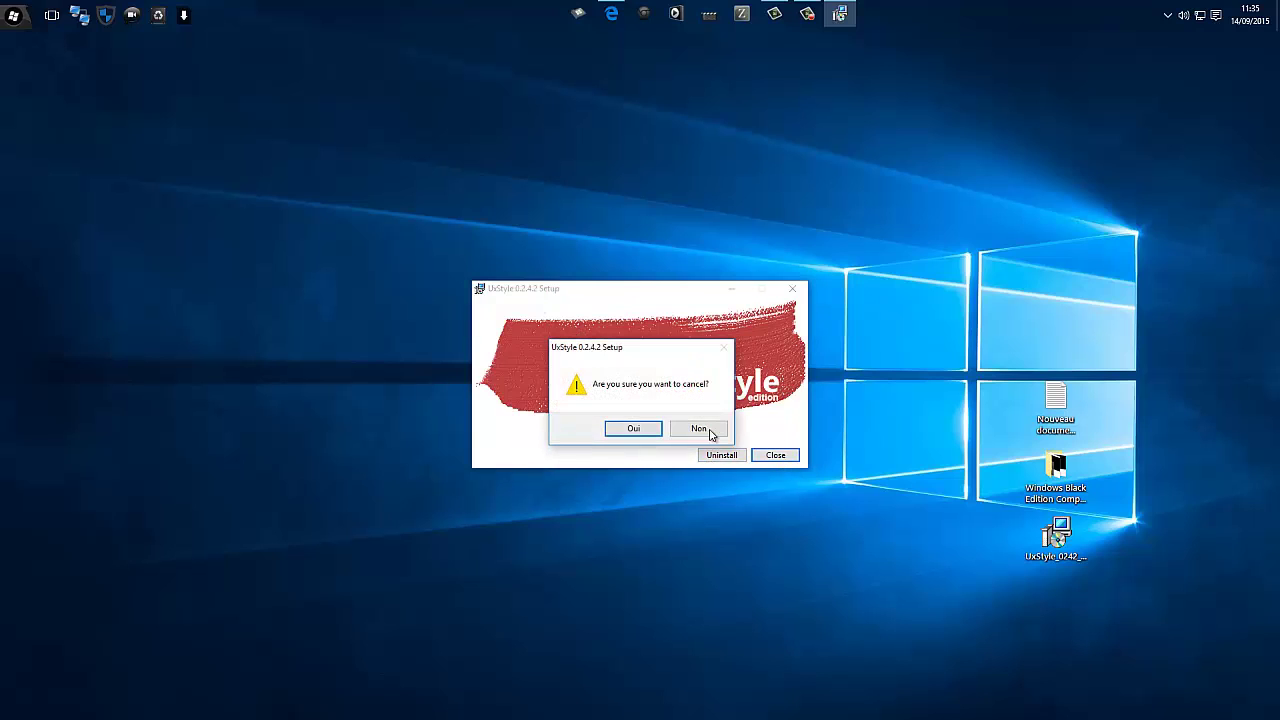
left_click(657, 430)
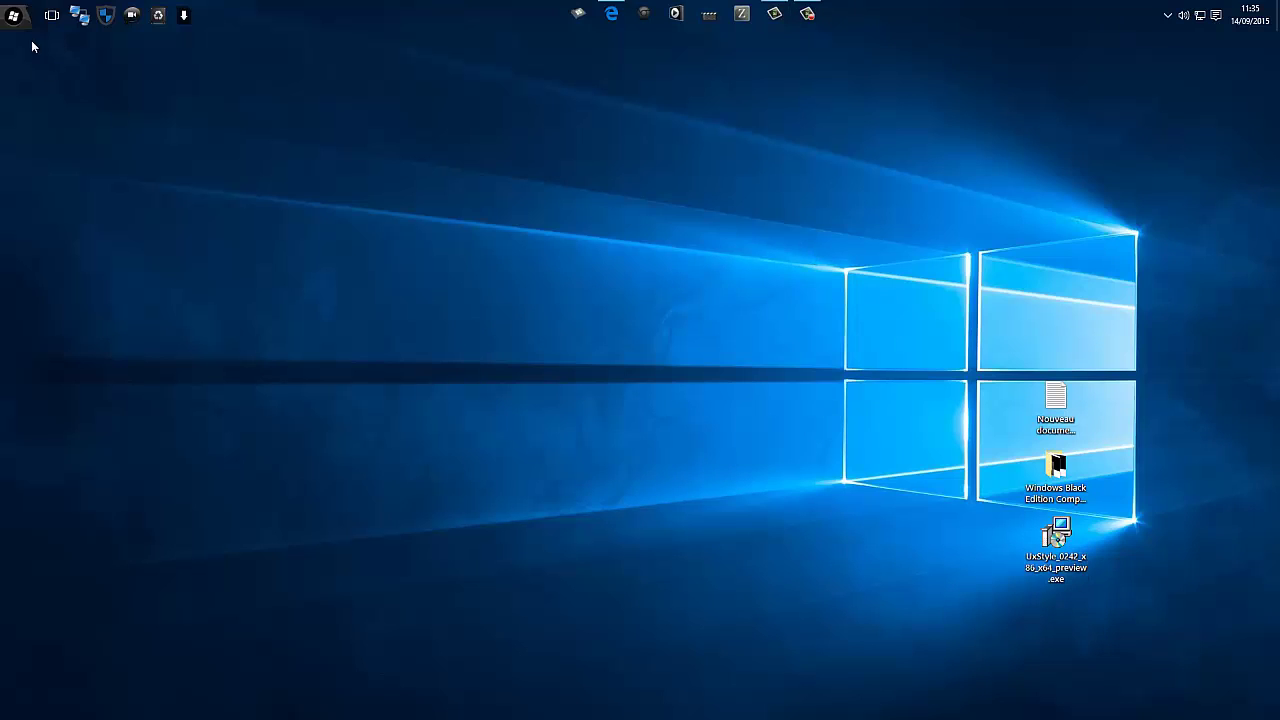
Open the system protection settings from the System page of Control Panel's Système et sécurité section.
left_click(13, 14)
left_click(265, 204)
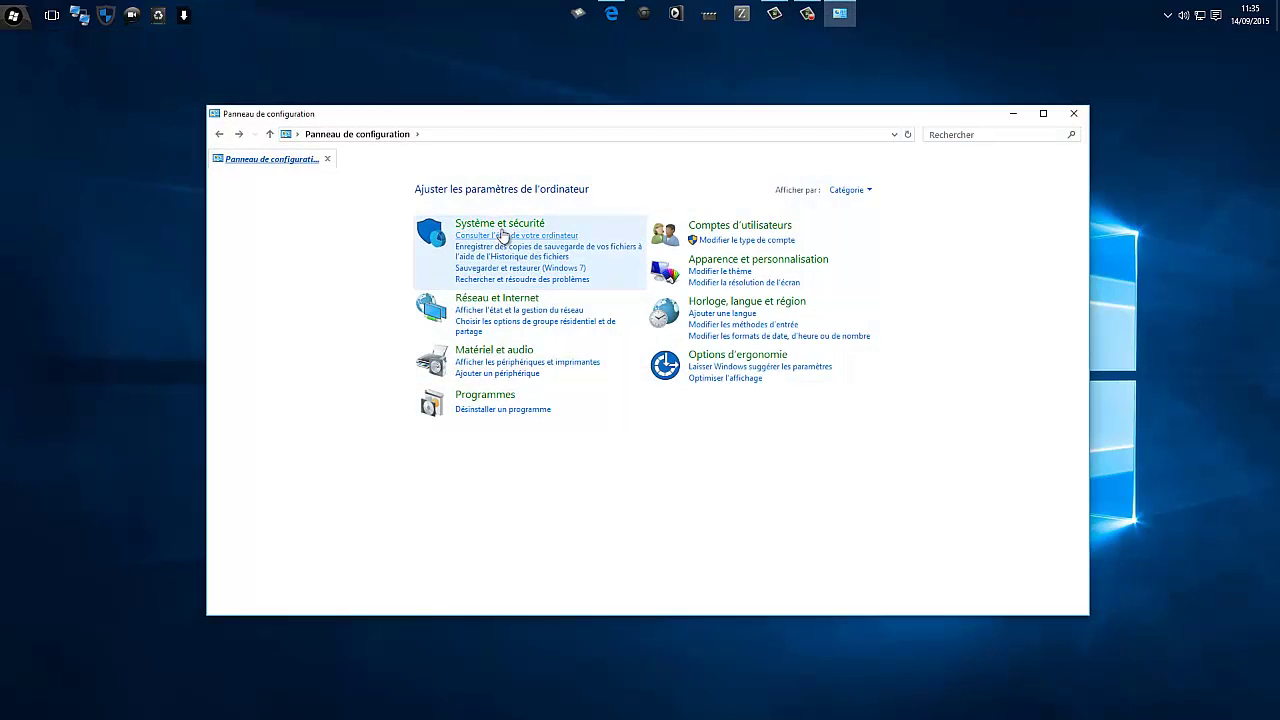
left_click(480, 226)
left_click(410, 276)
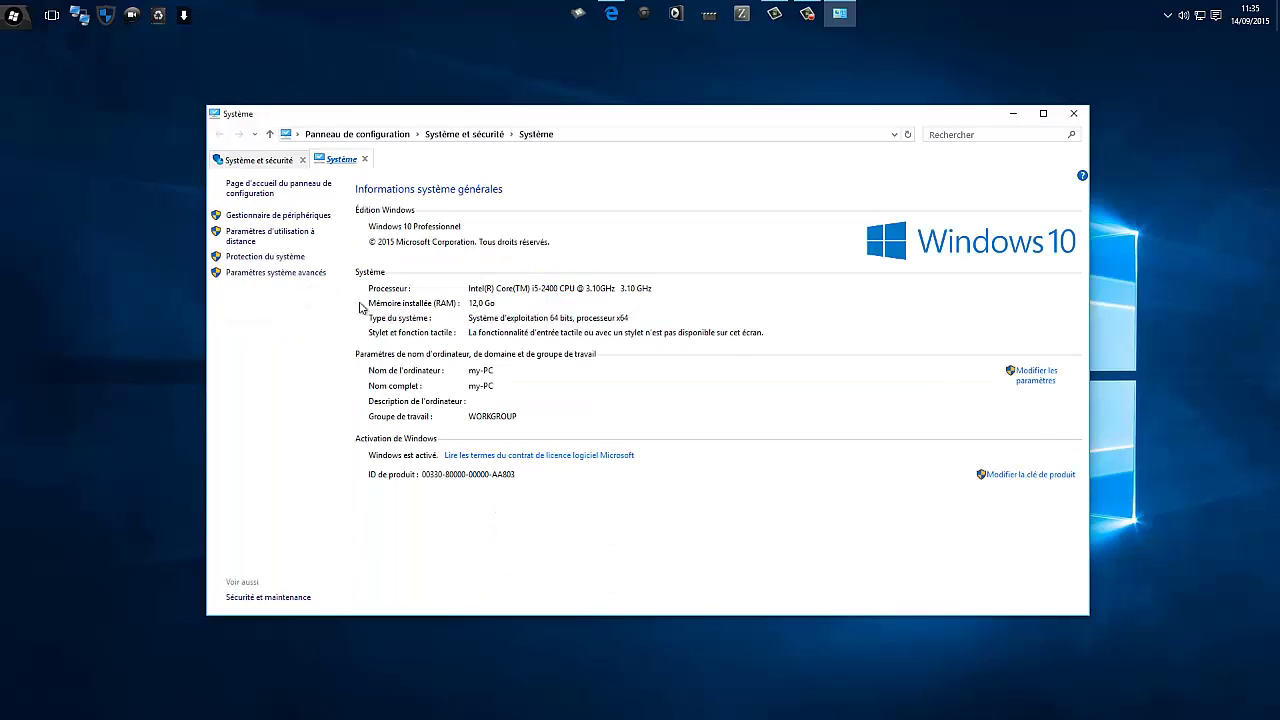
left_click(265, 256)
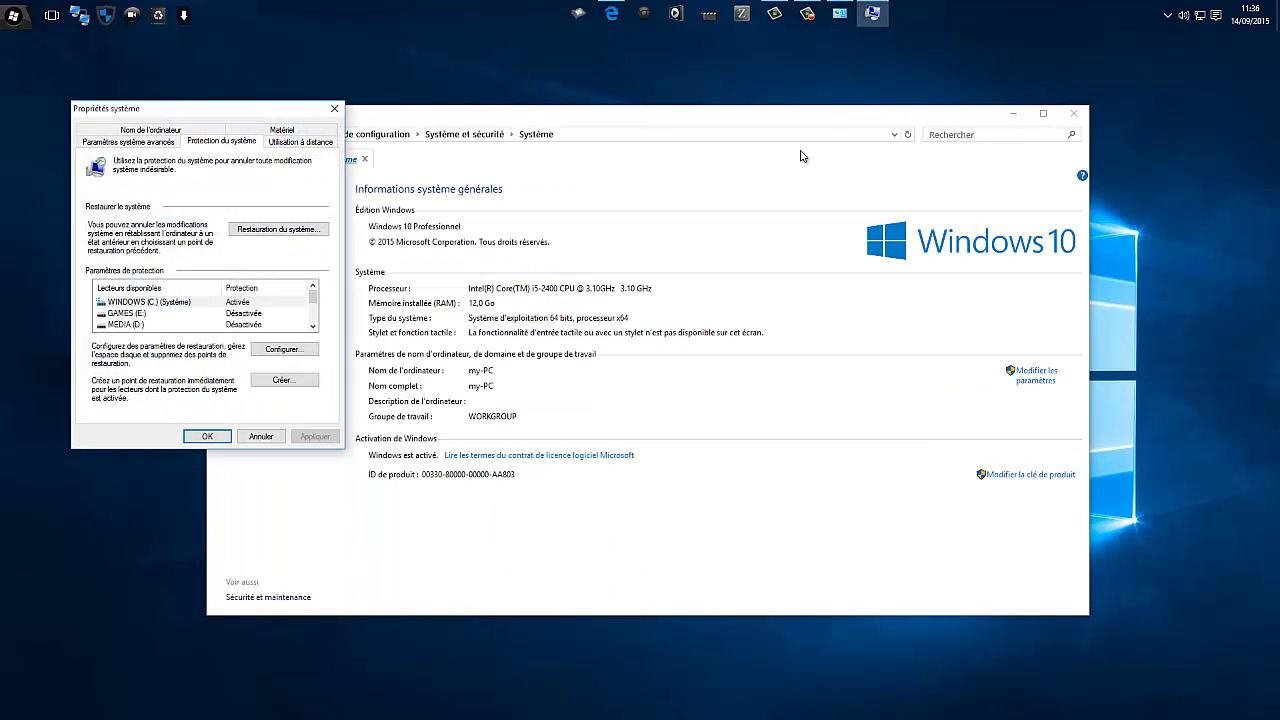
View the restore point creation and System Restore dialogs, cancel out of both, and close Control Panel.
left_click(281, 237)
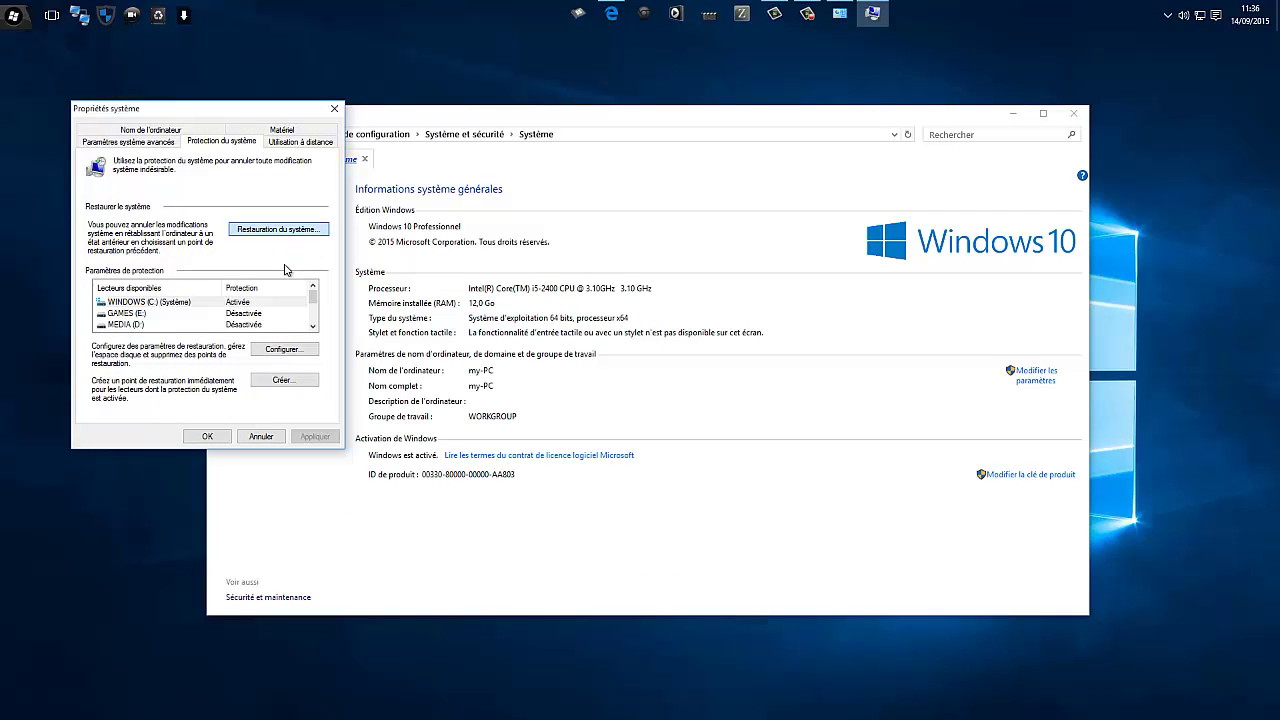
left_click(282, 380)
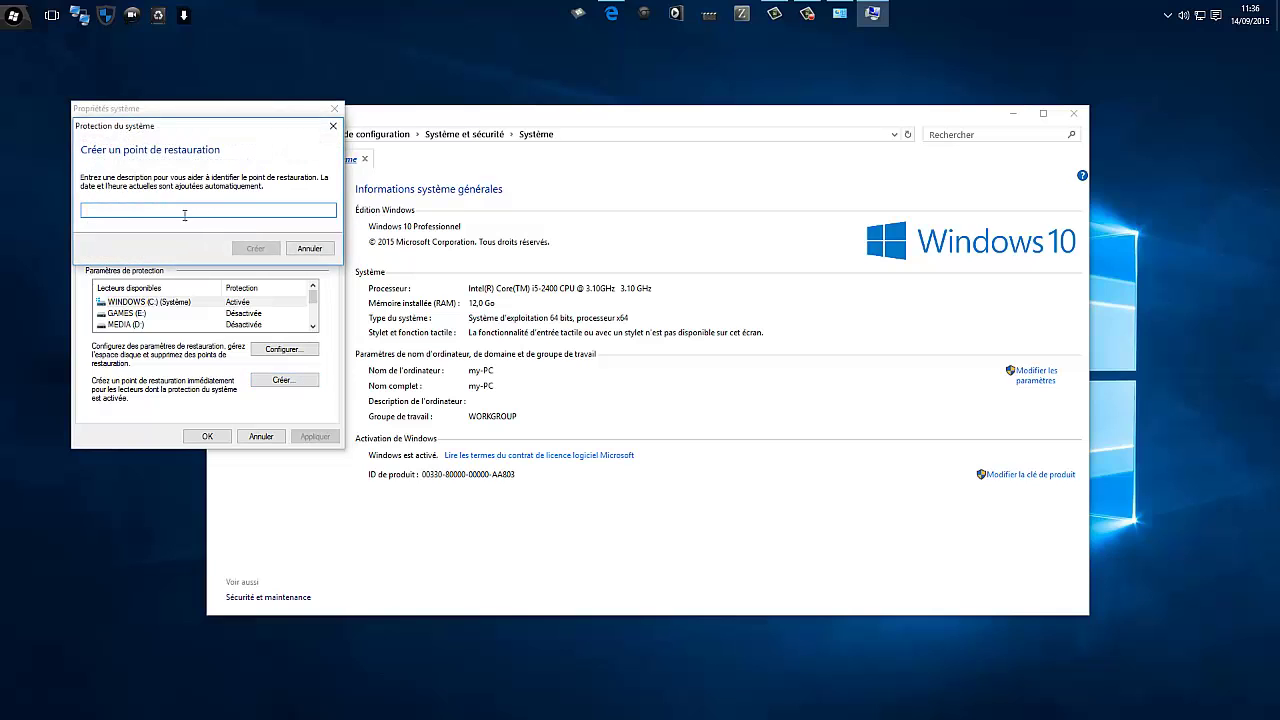
left_click(312, 250)
left_click(283, 233)
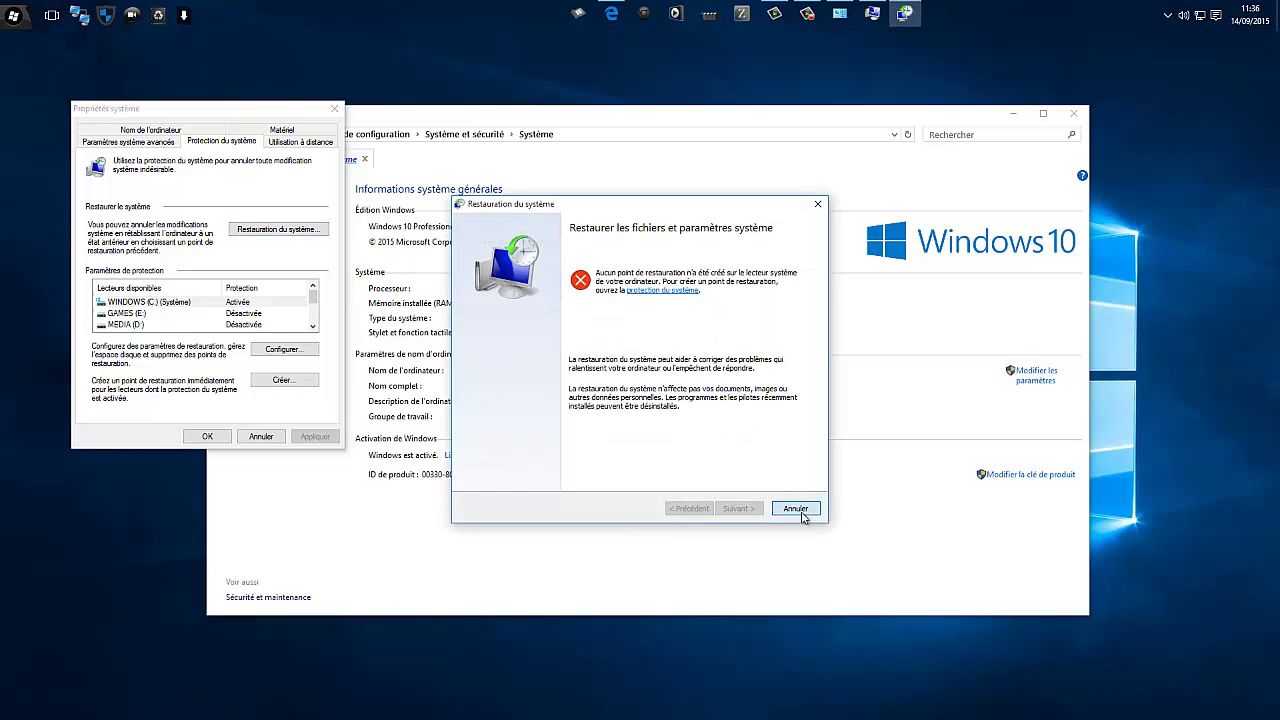
left_click(800, 509)
left_click(250, 437)
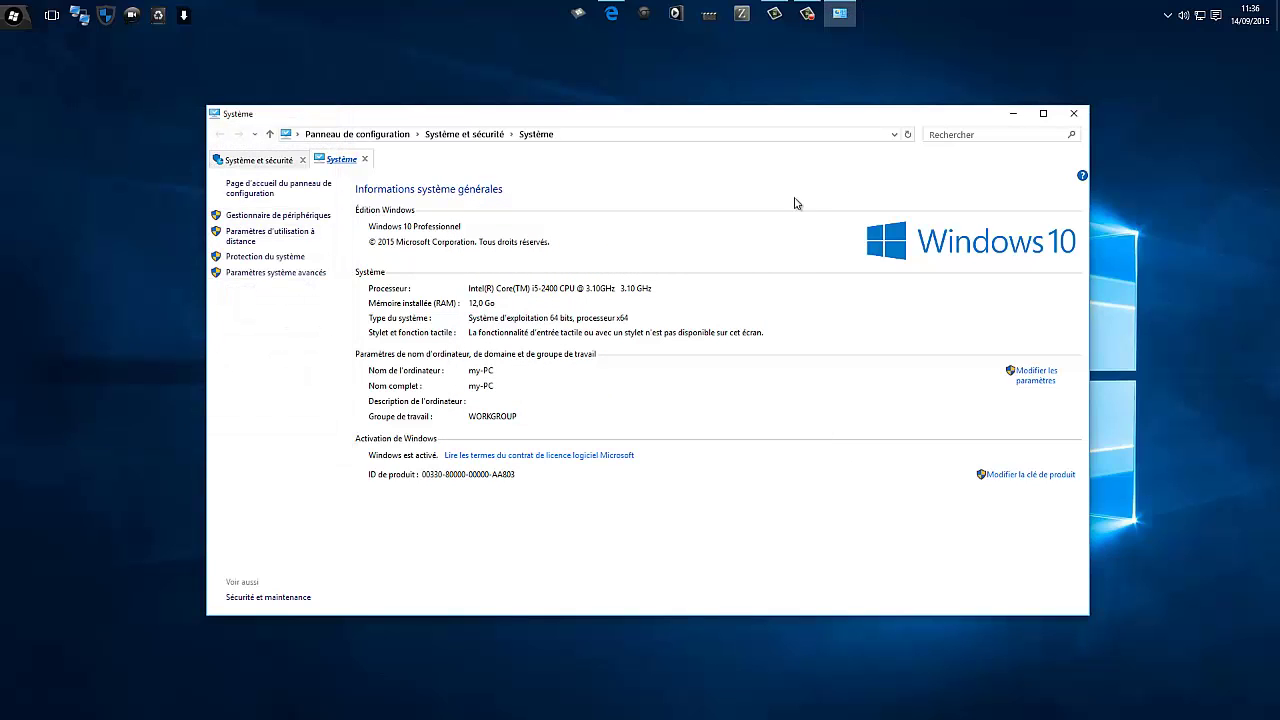
left_click(464, 134)
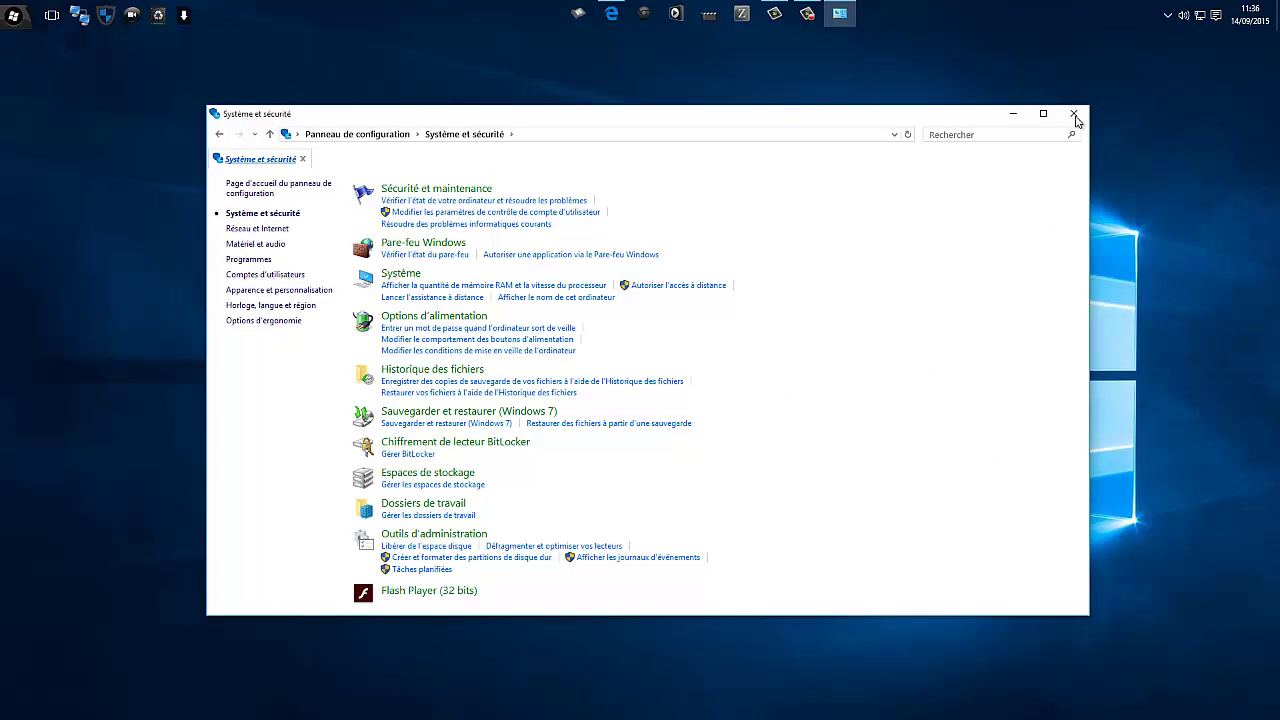
left_click(1074, 116)
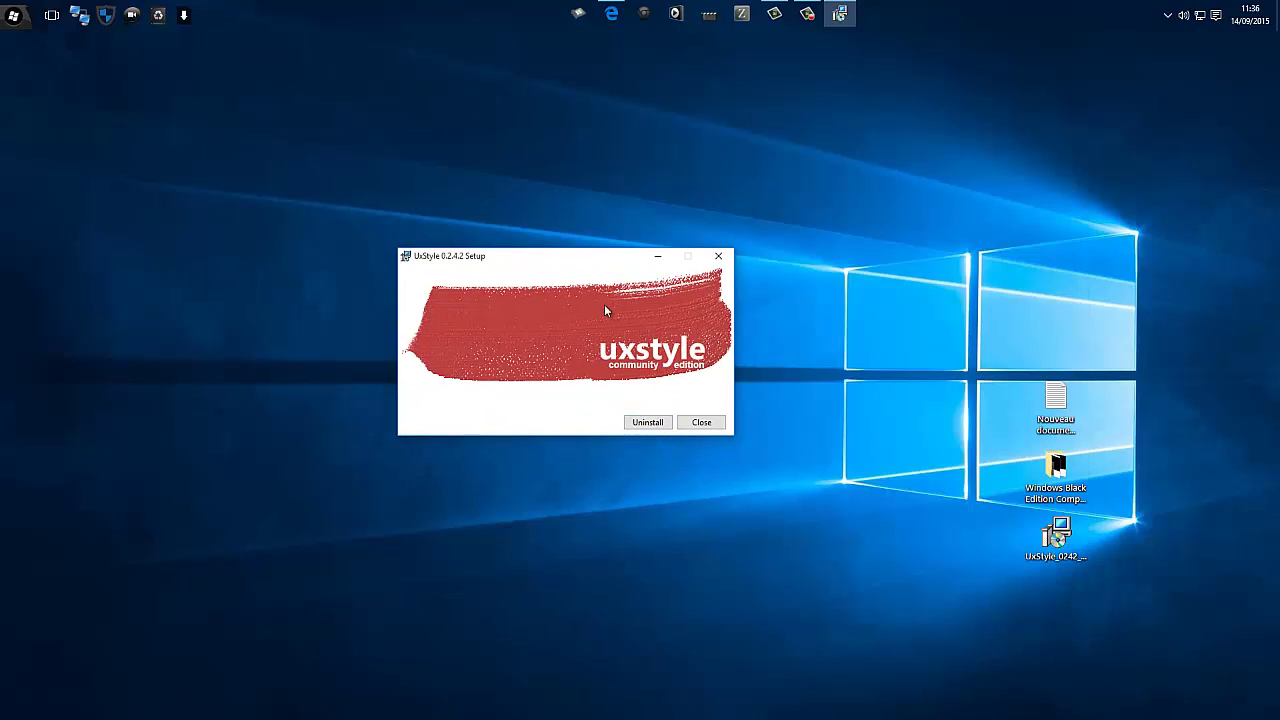
Reposition the UxStyle 0.2.4.2 setup window and cancel the setup again.
left_click_drag(524, 268, 561, 250)
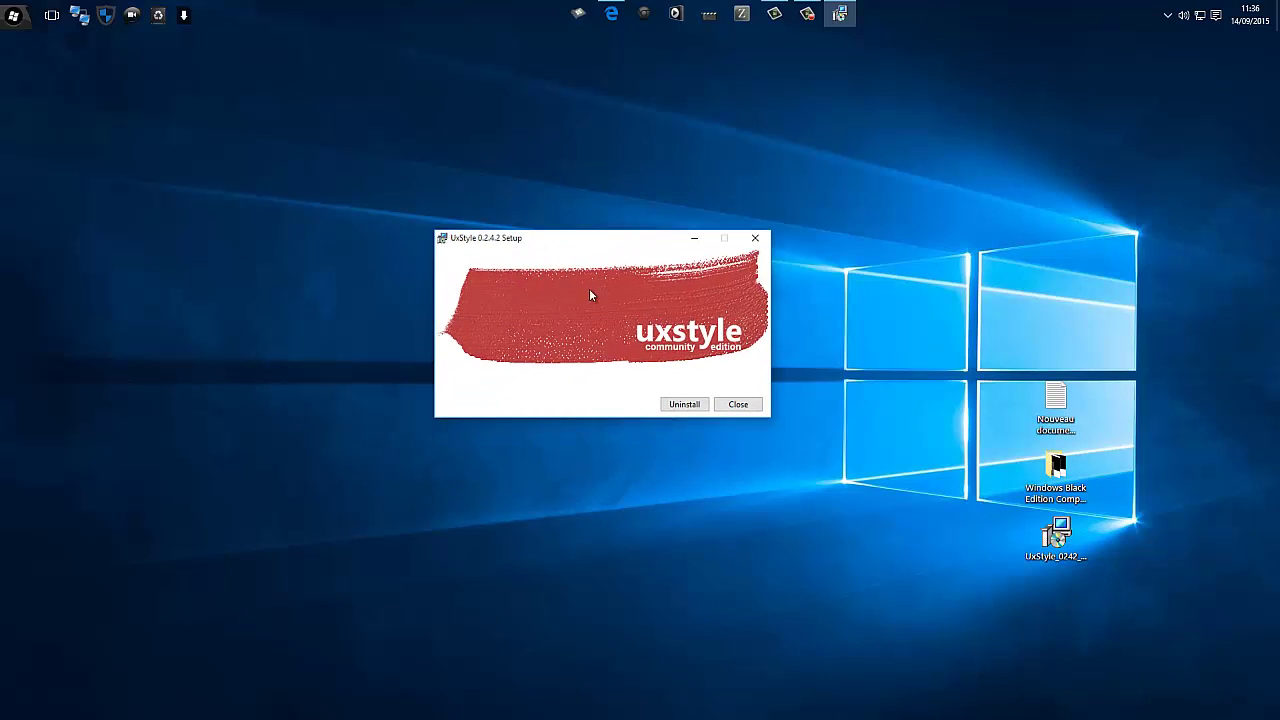
left_click(739, 404)
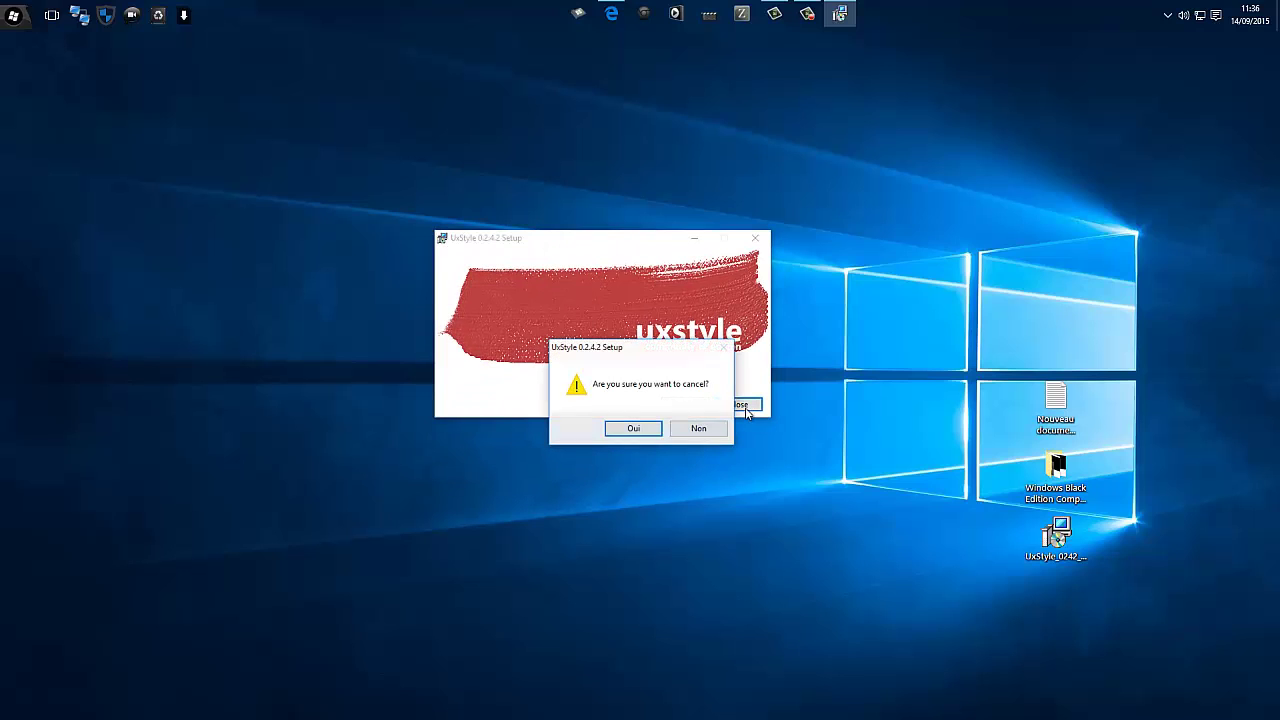
left_click(687, 429)
Open the Windows 10 Black Edition thread on Virtual Customs in Edge and highlight the site's domain in the address.
left_click(611, 14)
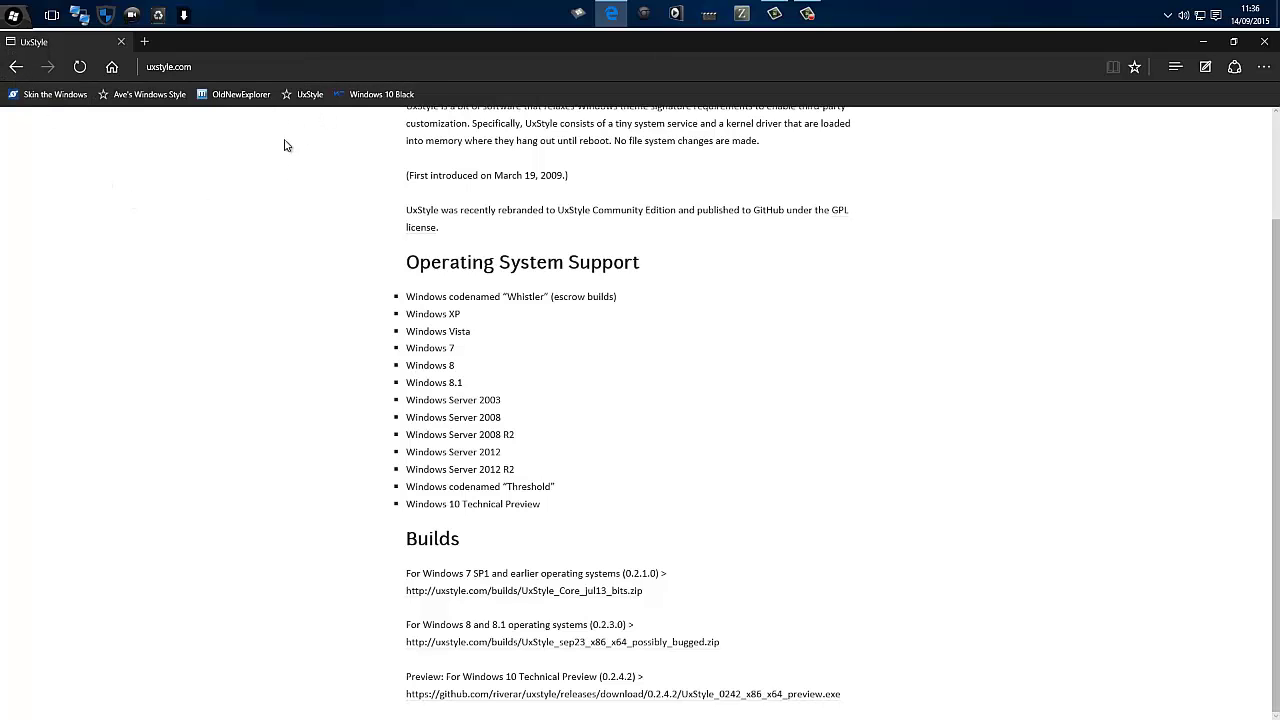
left_click(378, 94)
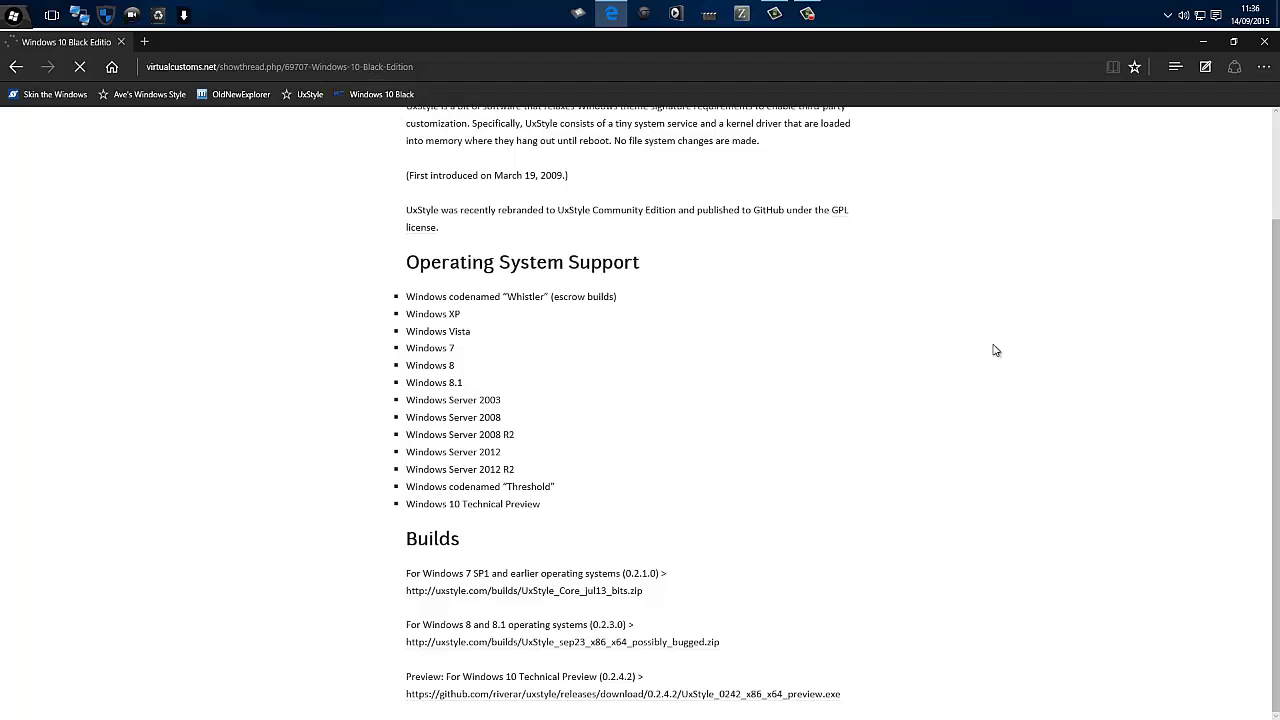
scroll(968, 322, "down", 4)
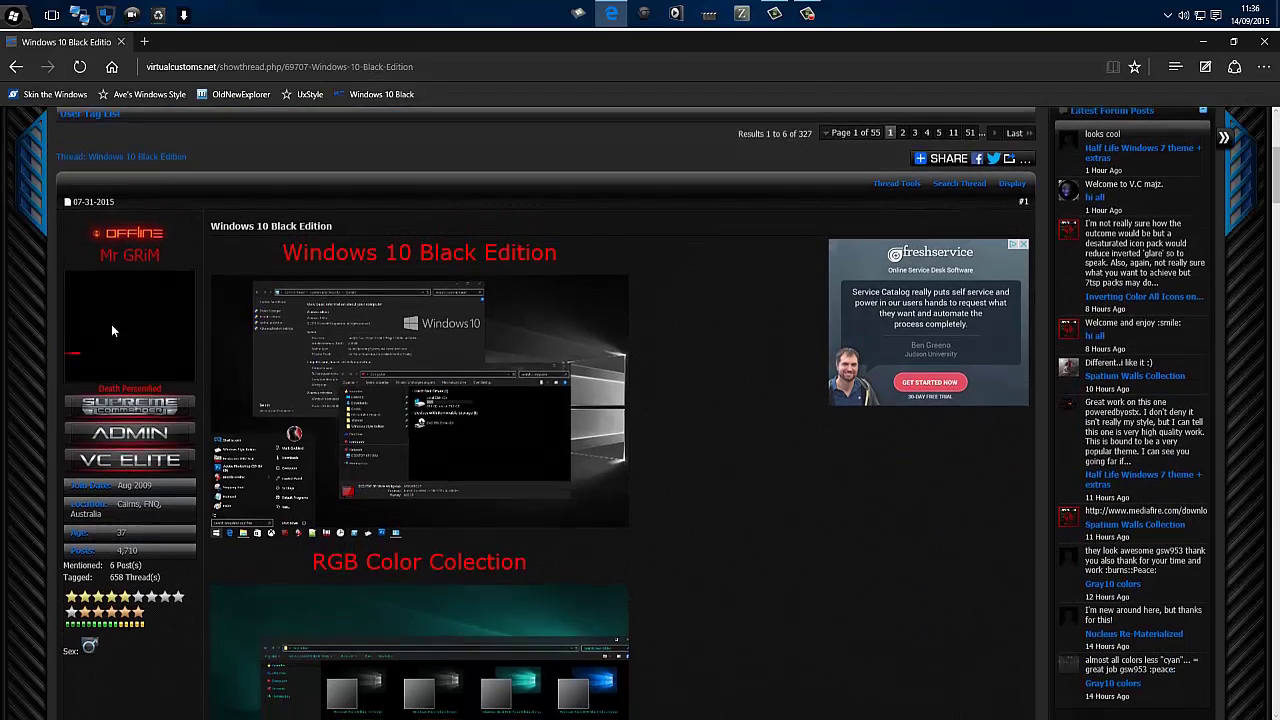
left_click(165, 68)
left_click_drag(165, 70, 264, 72)
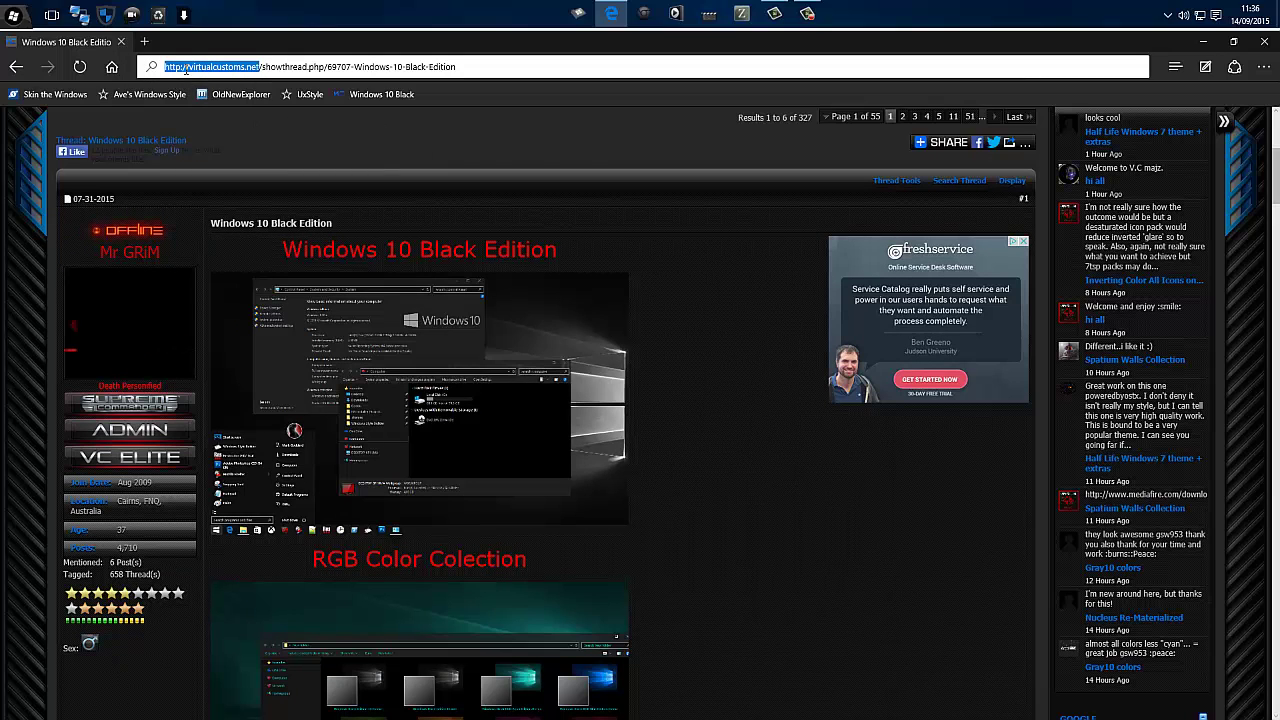
left_click(548, 160)
Look through the thread's first post, its recommended tools and settings, down to the attached Windows Black Edition Complete Colection archive.
scroll(797, 399, "down", 15)
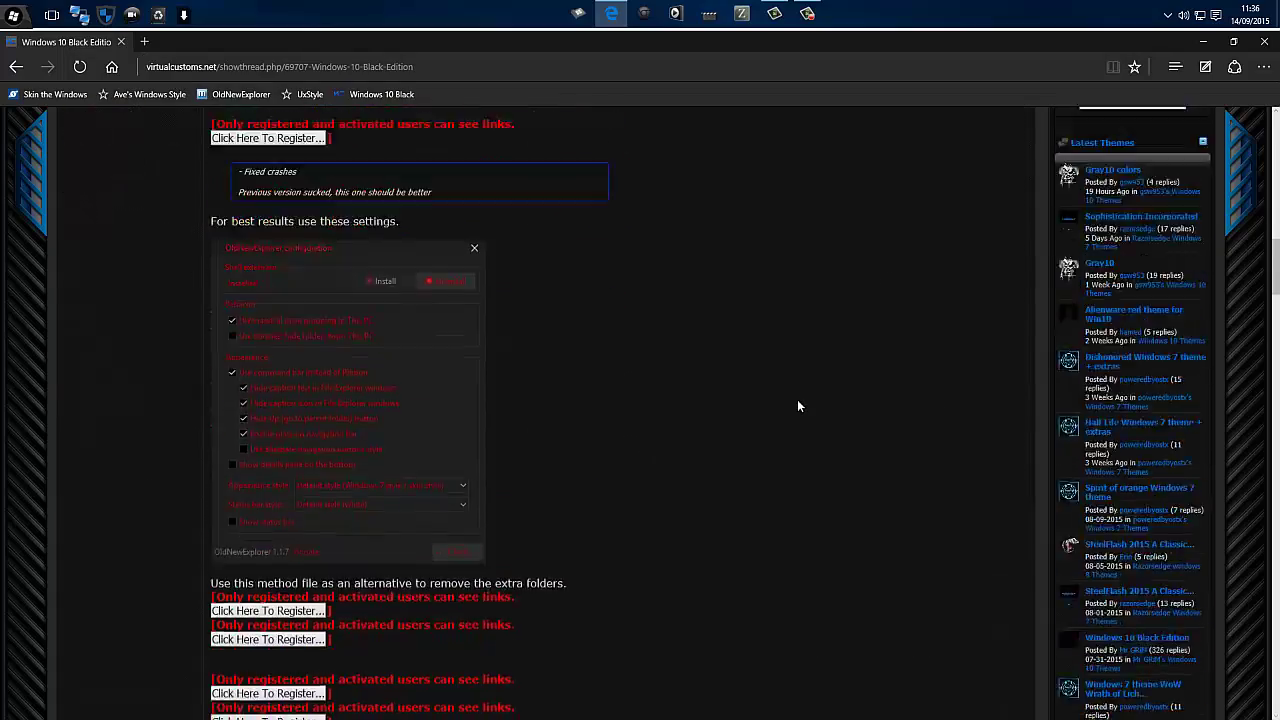
scroll(797, 399, "up", 4)
scroll(797, 399, "up", 12)
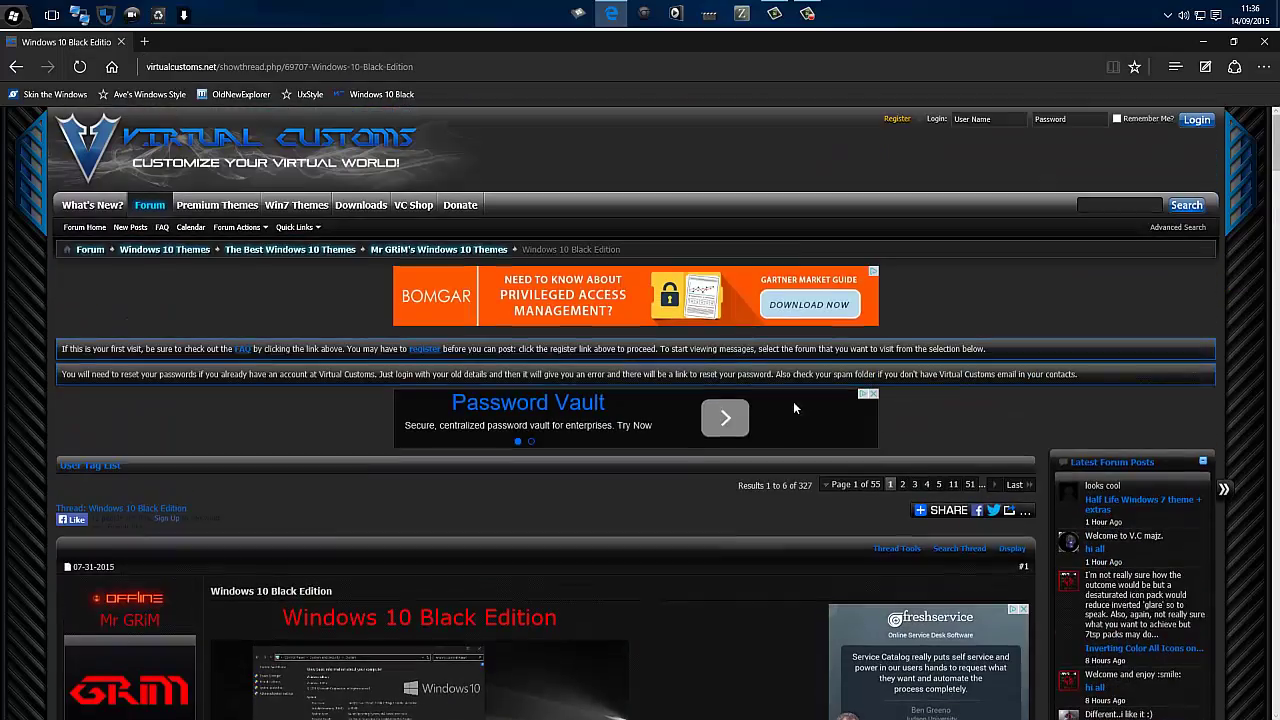
scroll(846, 214, "down", 11)
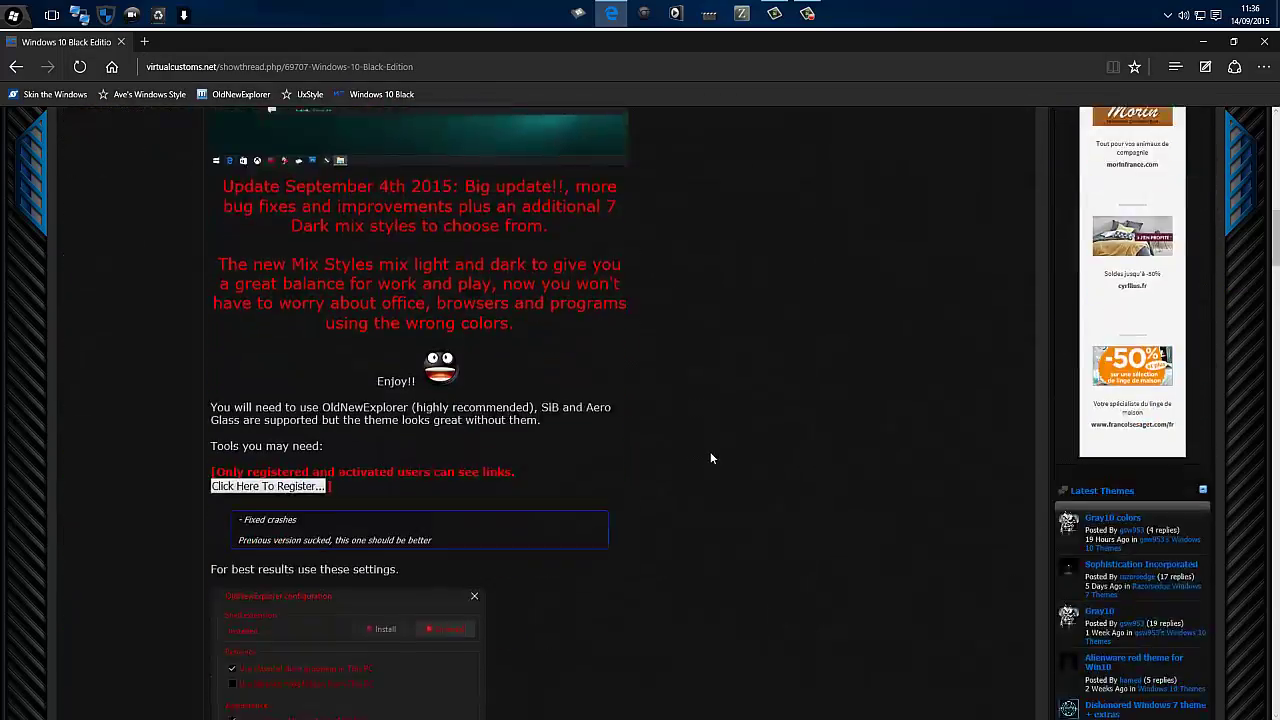
scroll(518, 330, "down", 8)
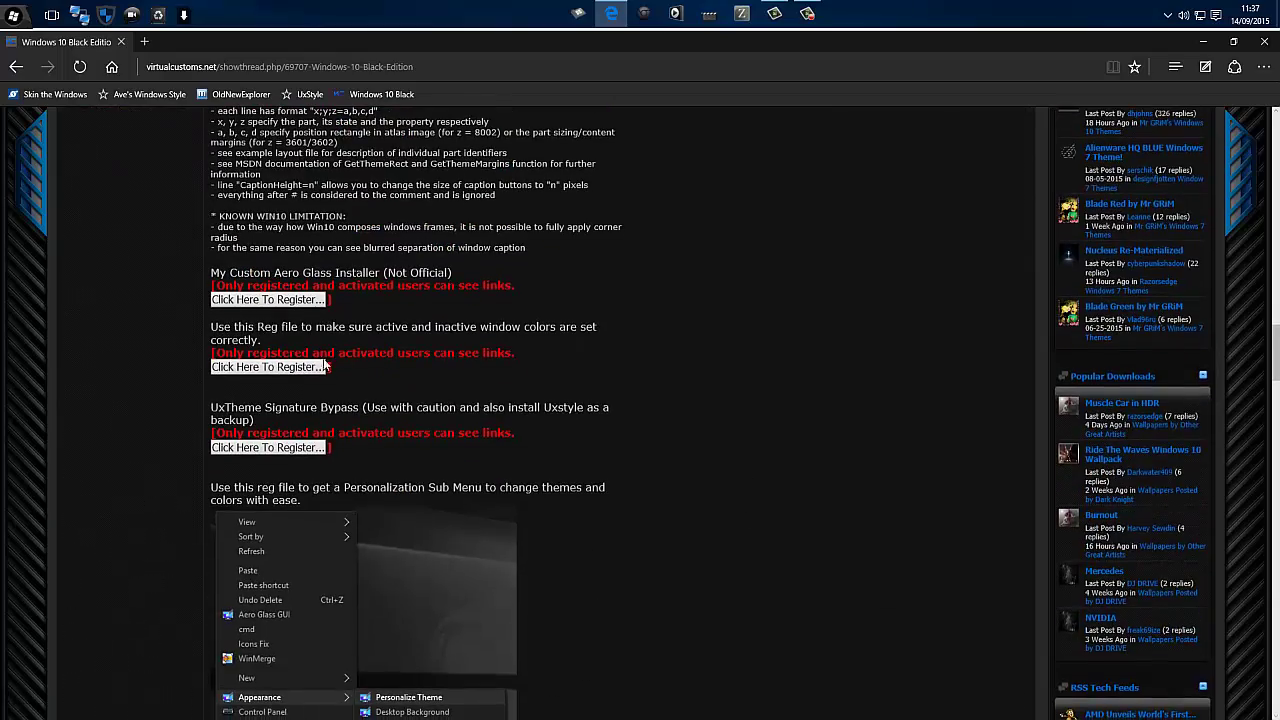
scroll(659, 442, "down", 10)
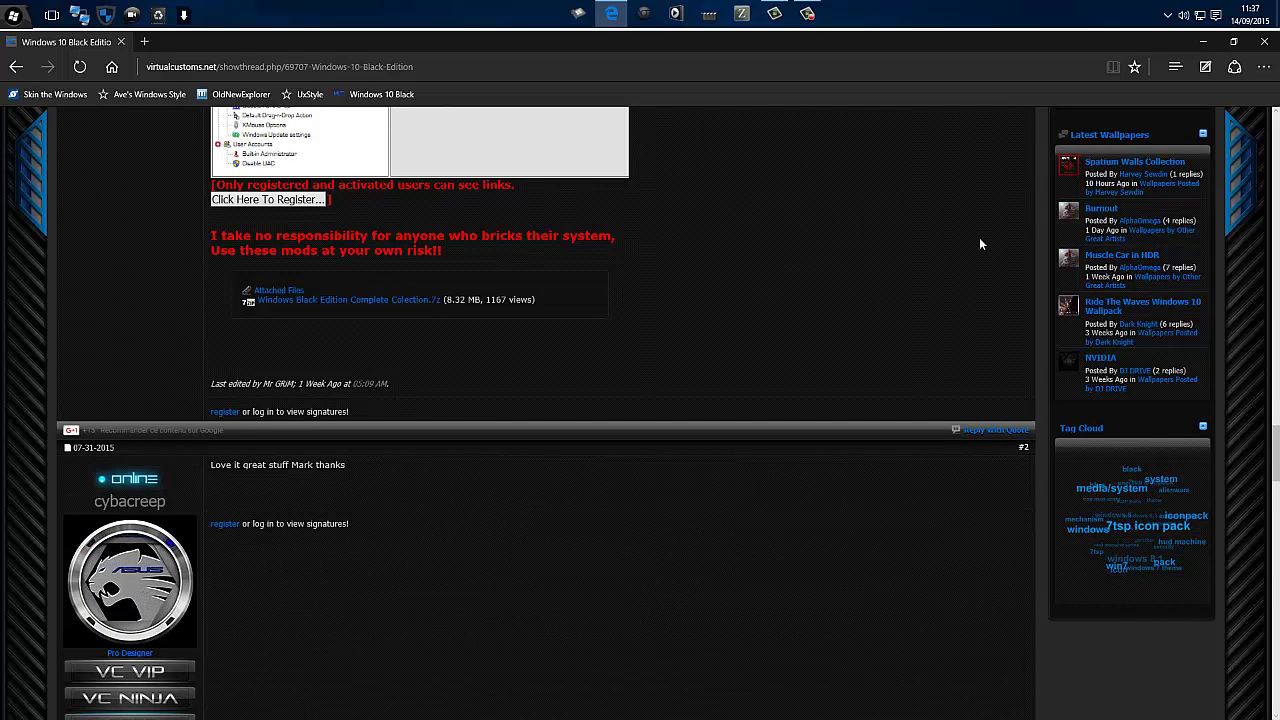
Minimize the browser, open the Windows Black Edition Complete Colection folder from the desktop, and copy everything in it.
left_click(1202, 41)
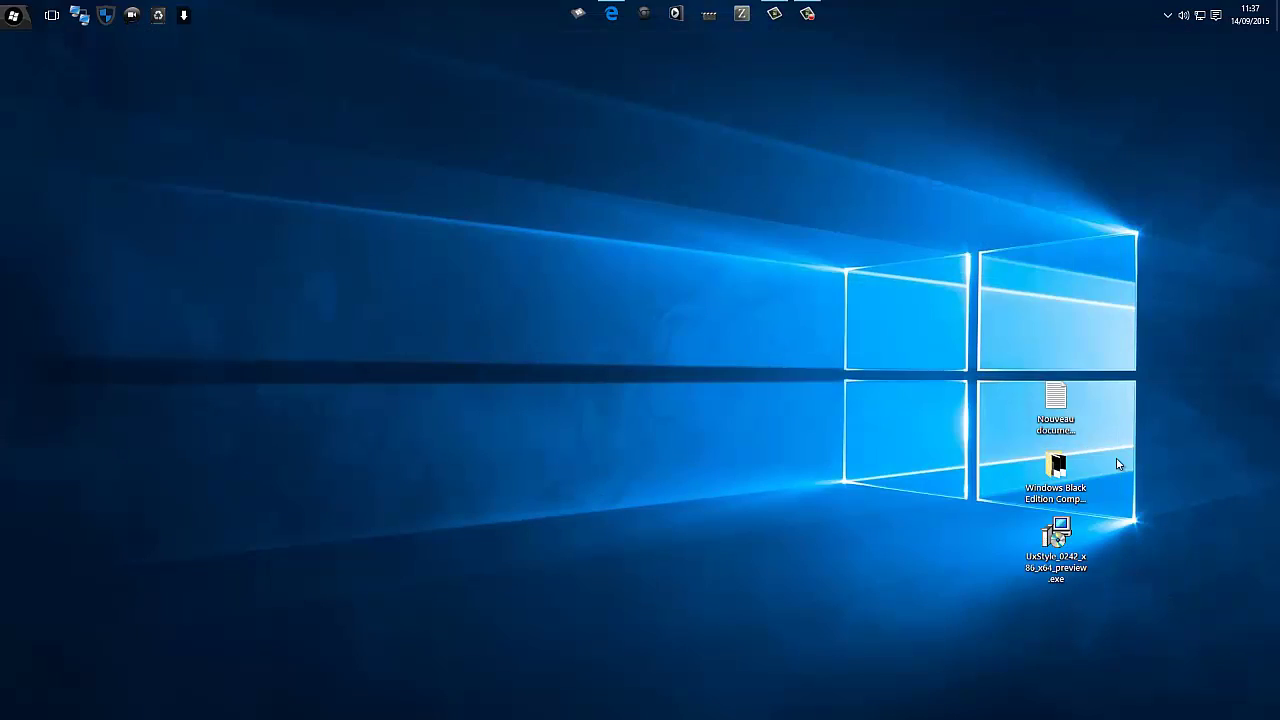
double_click(1061, 490)
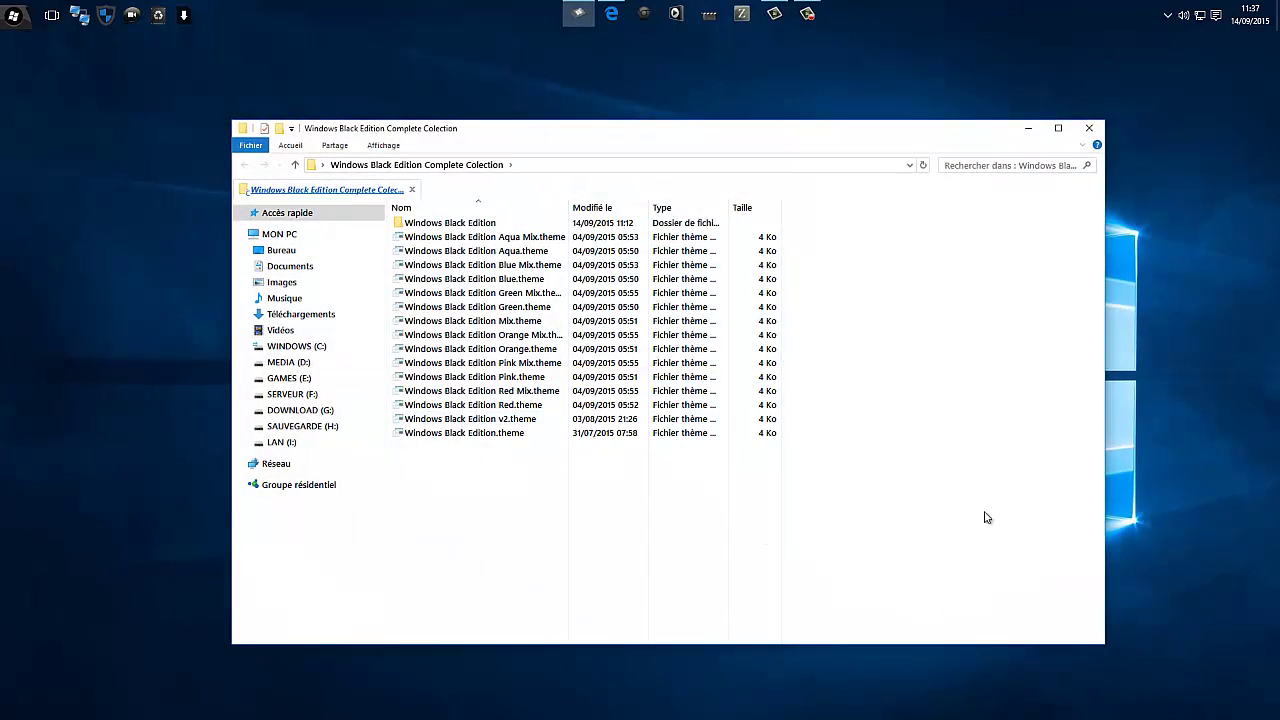
left_click_drag(1040, 526, 395, 218)
right_click(434, 225)
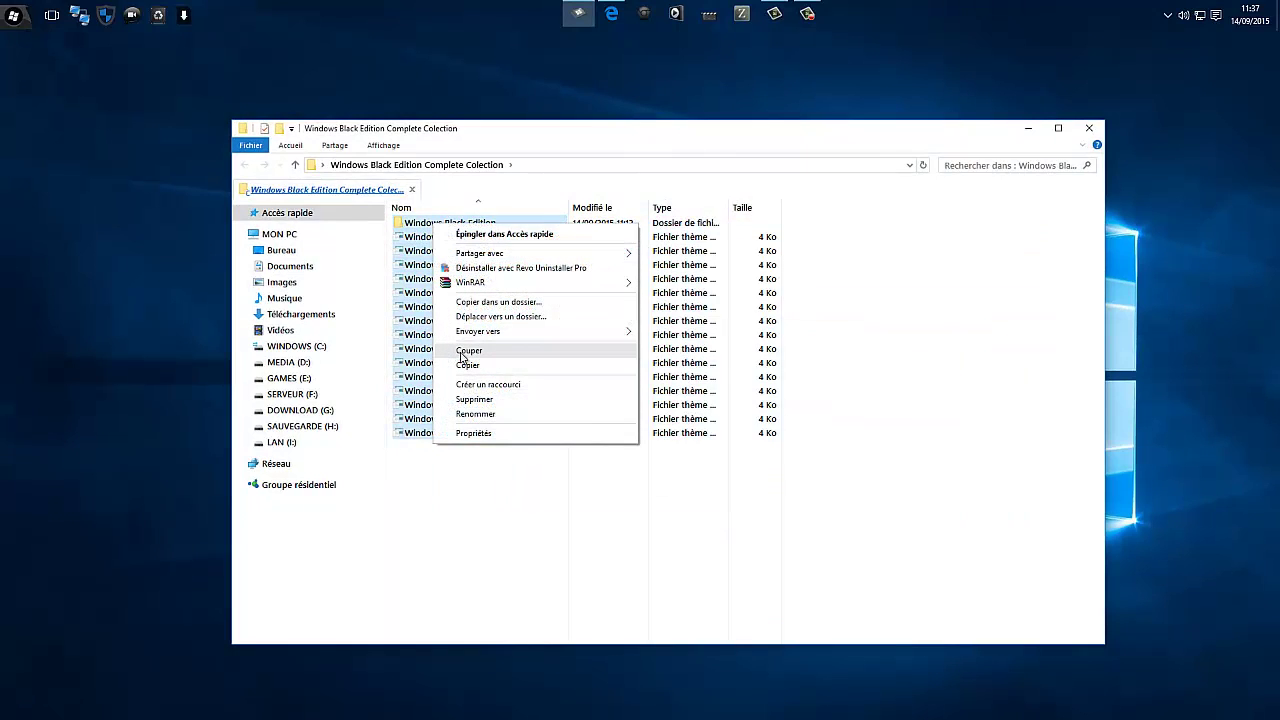
left_click(467, 365)
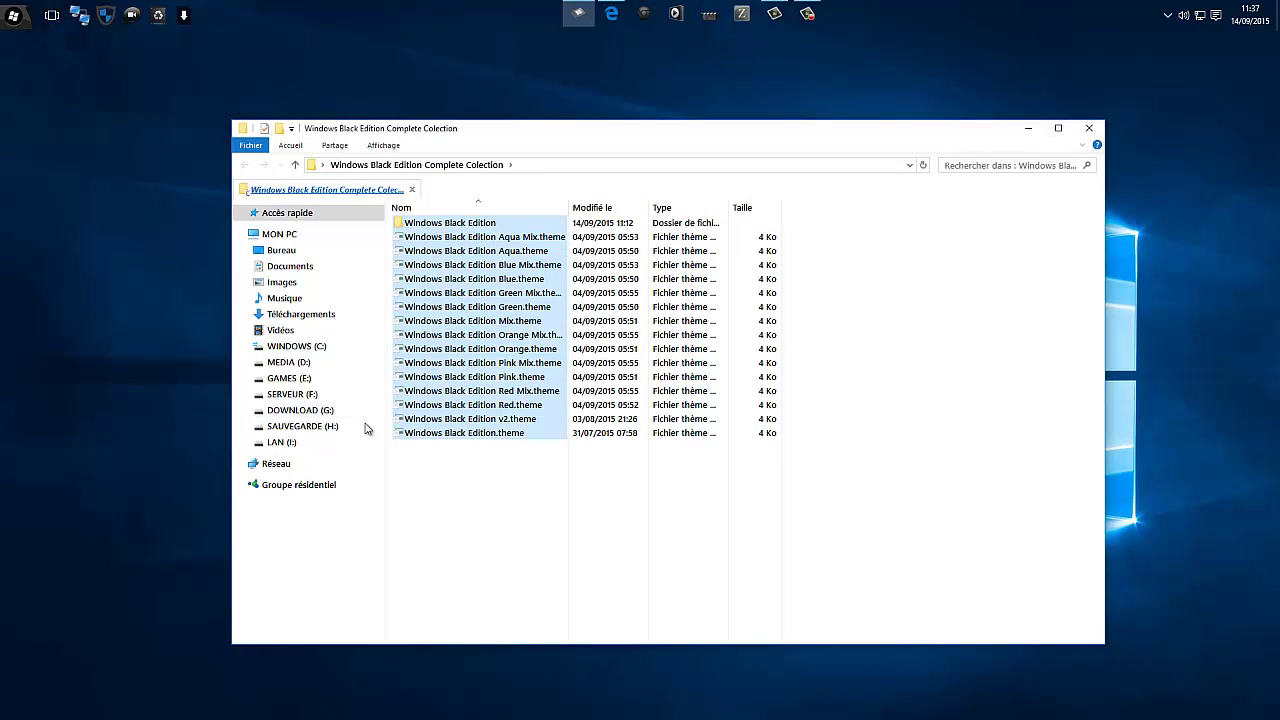
Go to the Themes folder at C:\Windows\Resources\Themes in the file explorer.
left_click(310, 348)
double_click(440, 344)
scroll(913, 380, "down", 19)
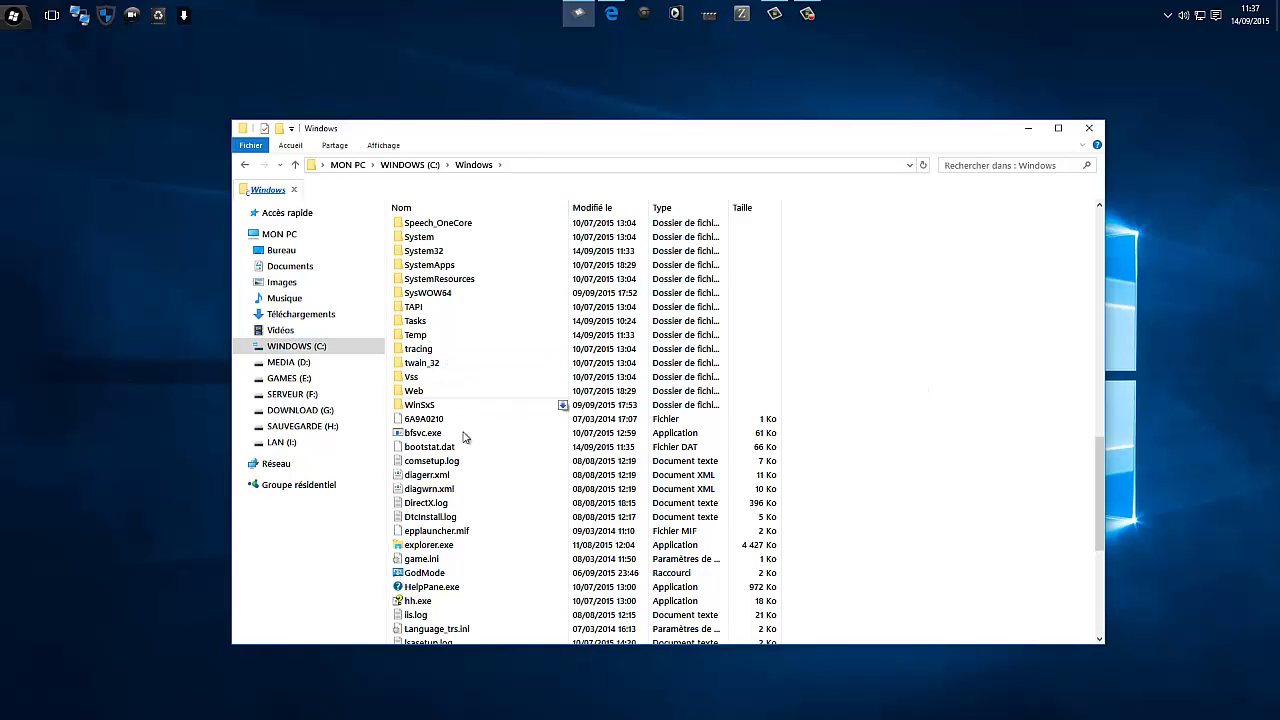
scroll(447, 367, "up", 3)
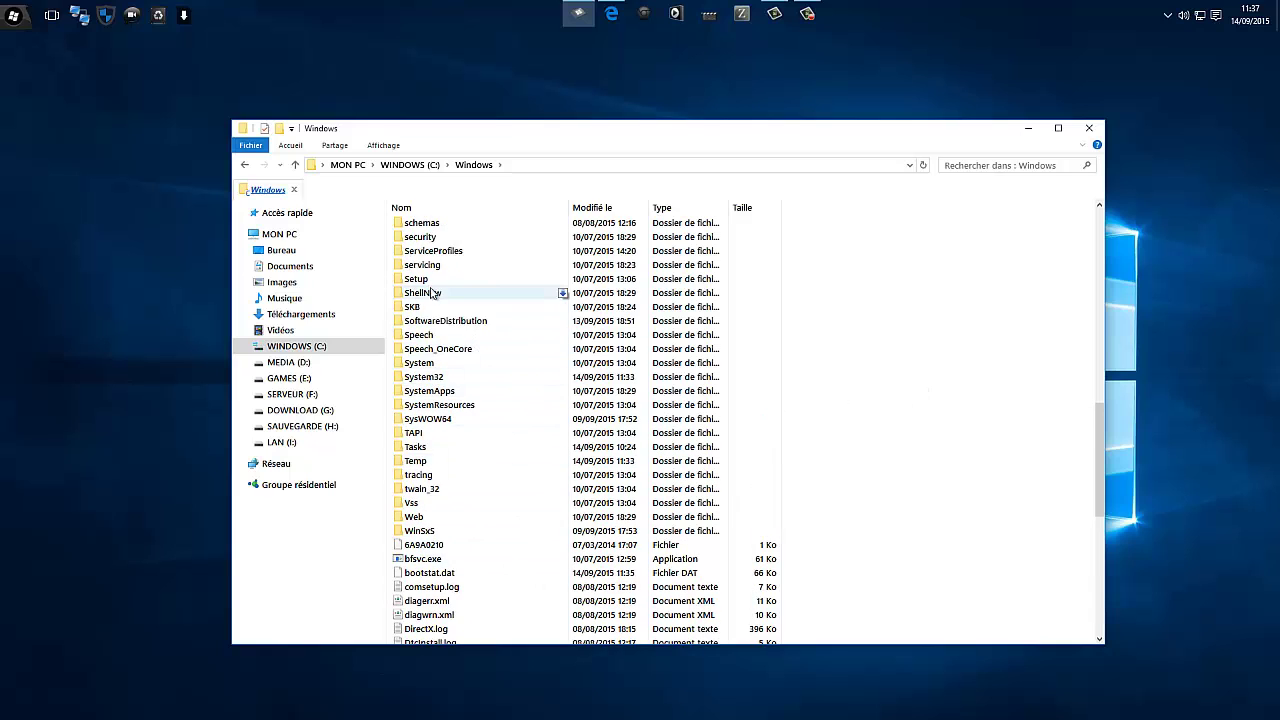
scroll(478, 315, "up", 3)
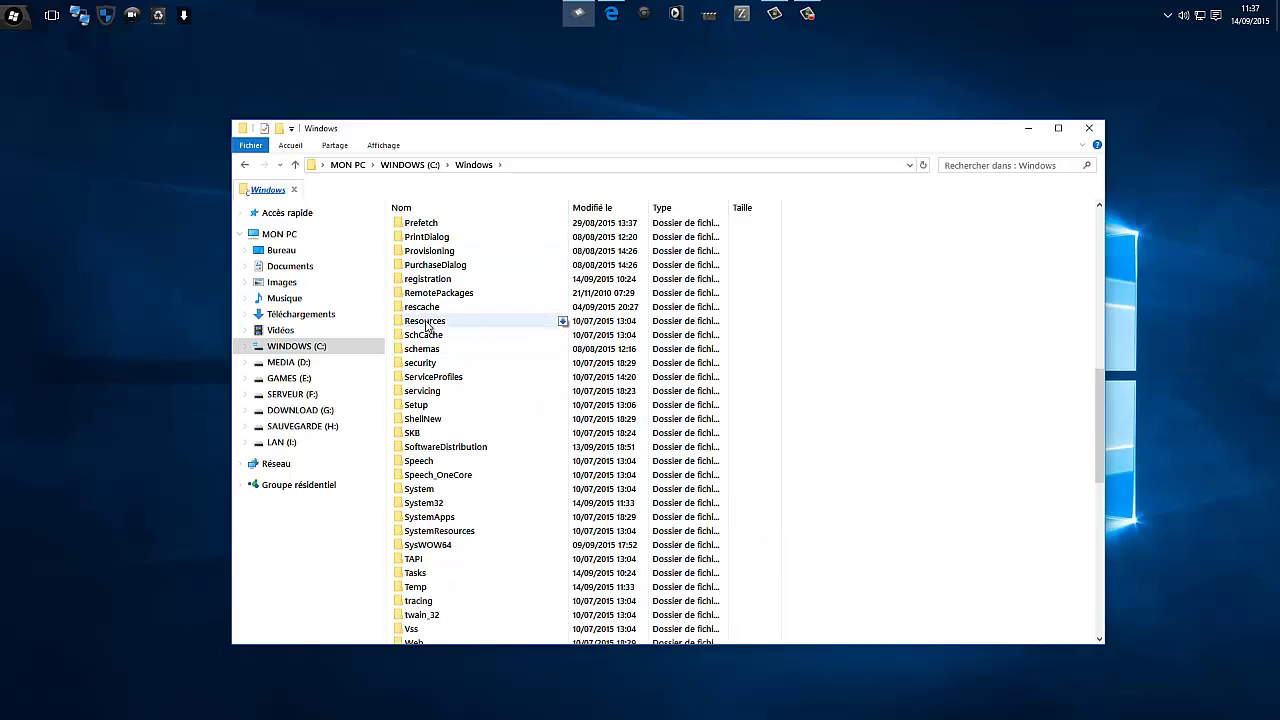
double_click(598, 324)
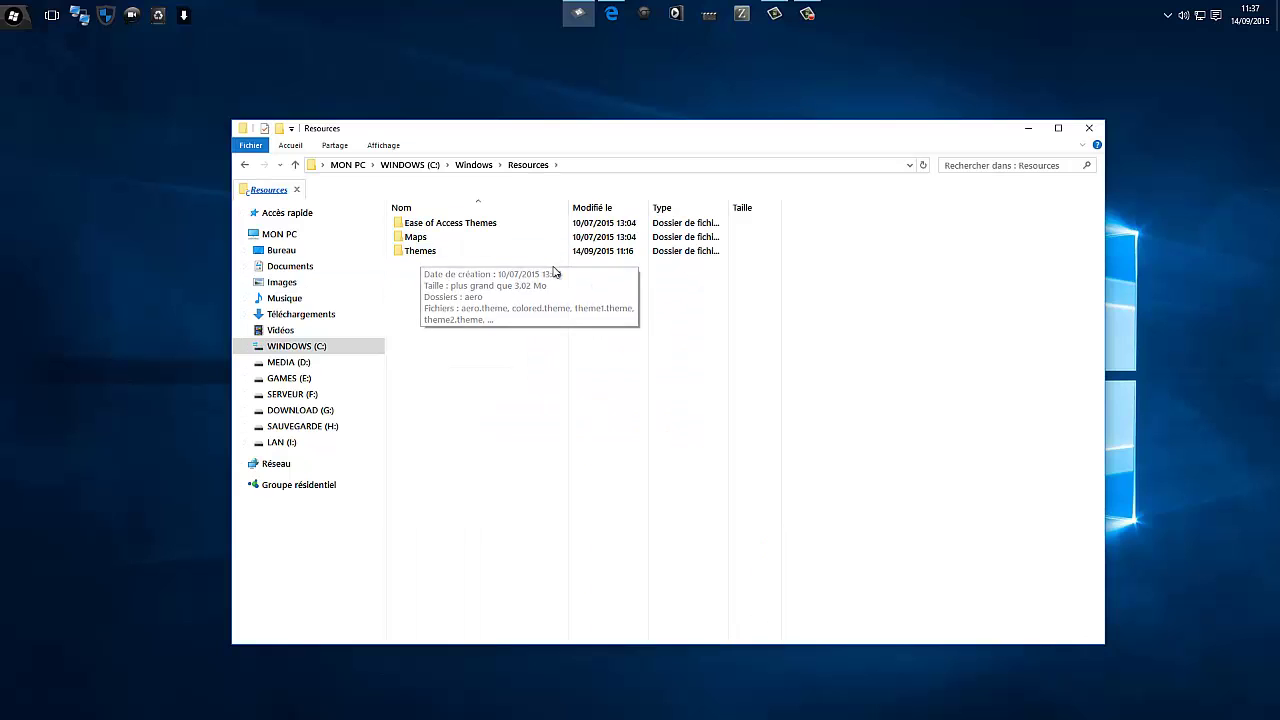
mouse_move(417, 255)
double_click(418, 255)
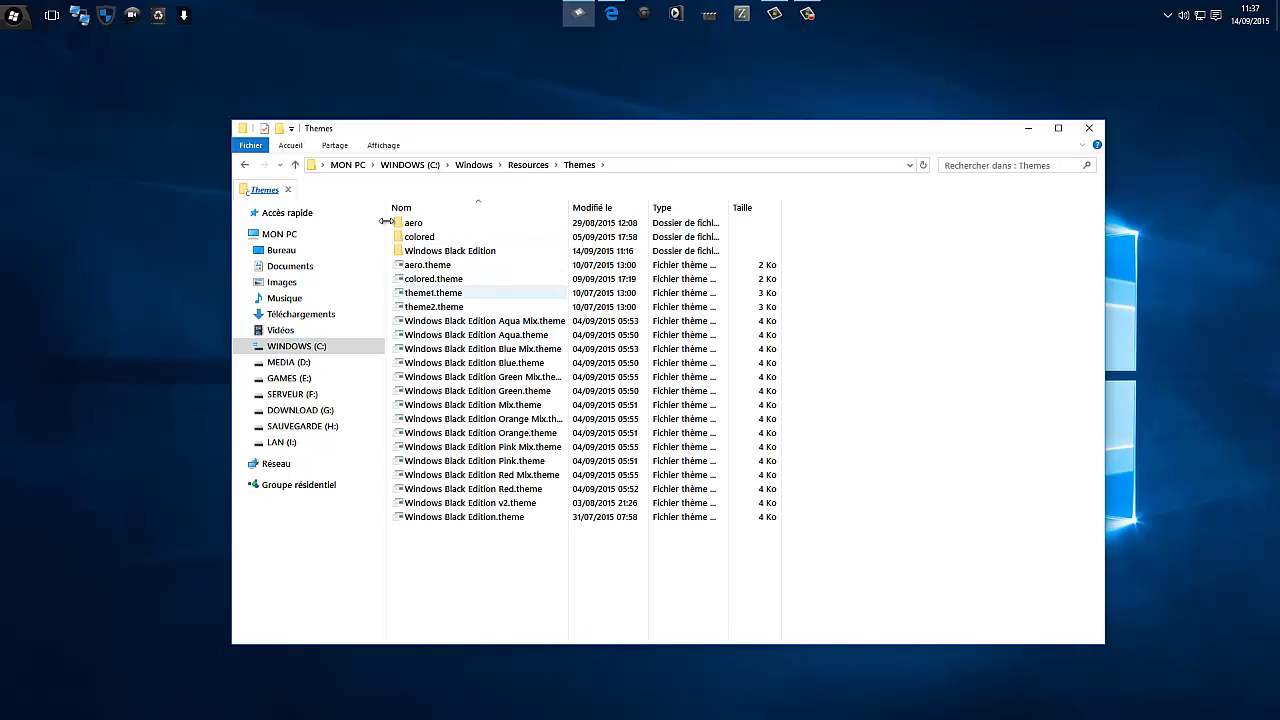
Paste the copied theme files into the Themes folder, replacing the existing files and continuing with administrator rights for all items.
right_click(918, 298)
left_click(966, 387)
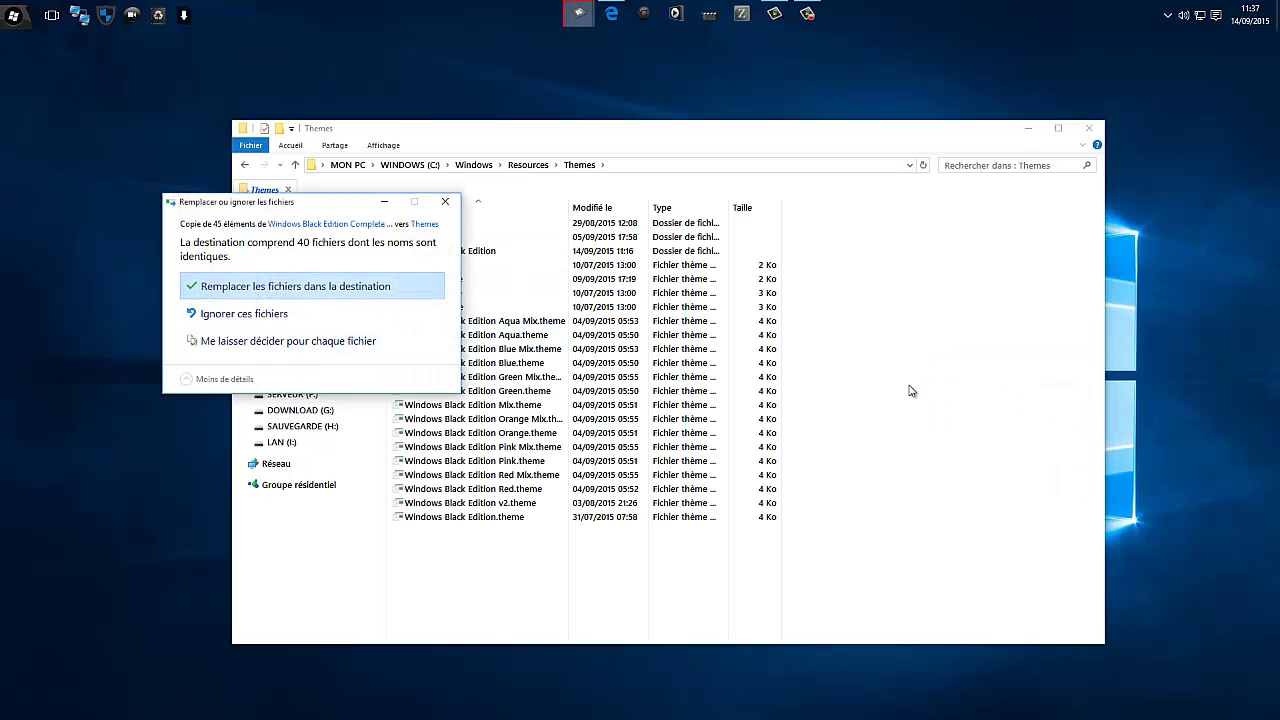
left_click(341, 288)
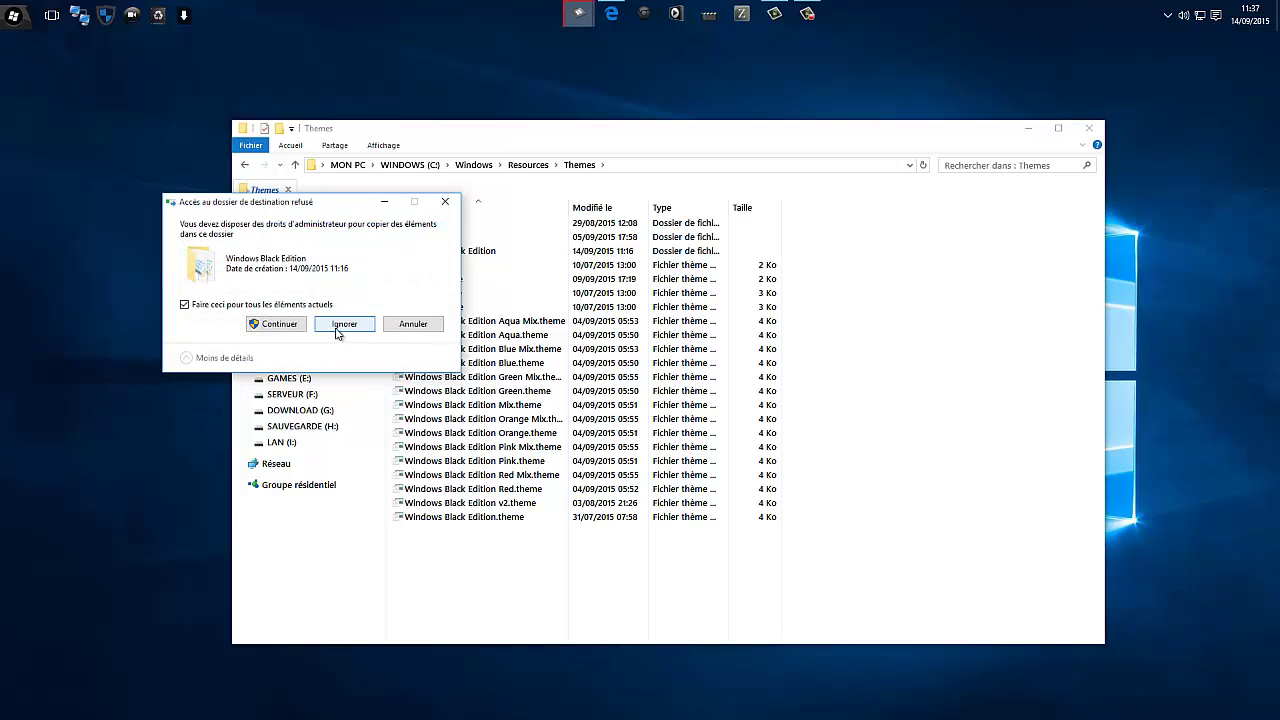
left_click(275, 324)
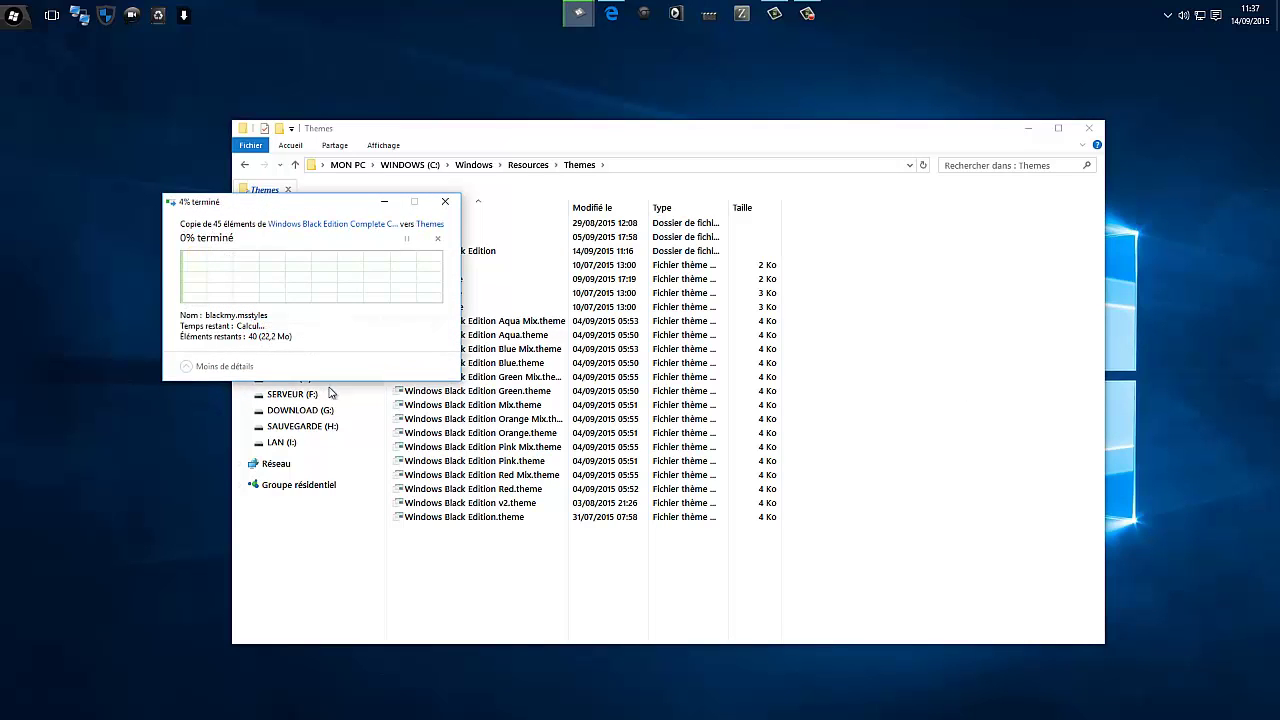
left_click(524, 604)
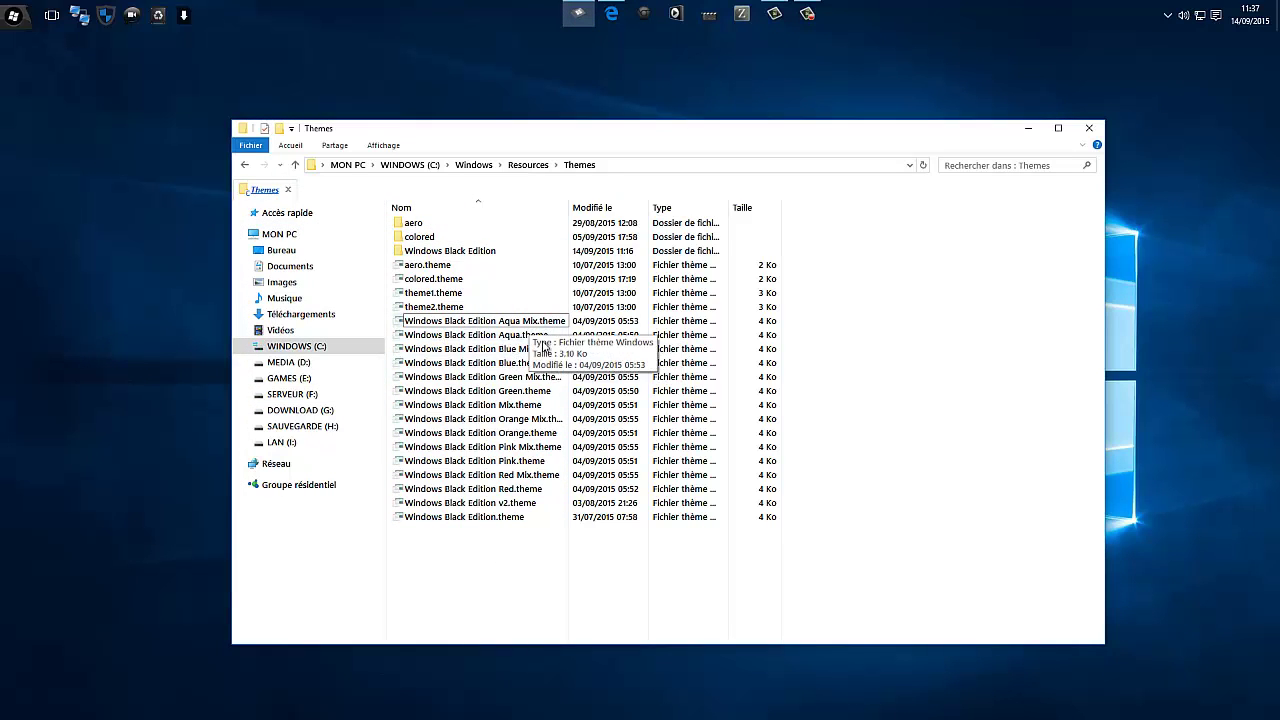
Look inside the Windows Black Edition folder, widen the name column to read the full .msstyles file names, and close the window.
double_click(455, 251)
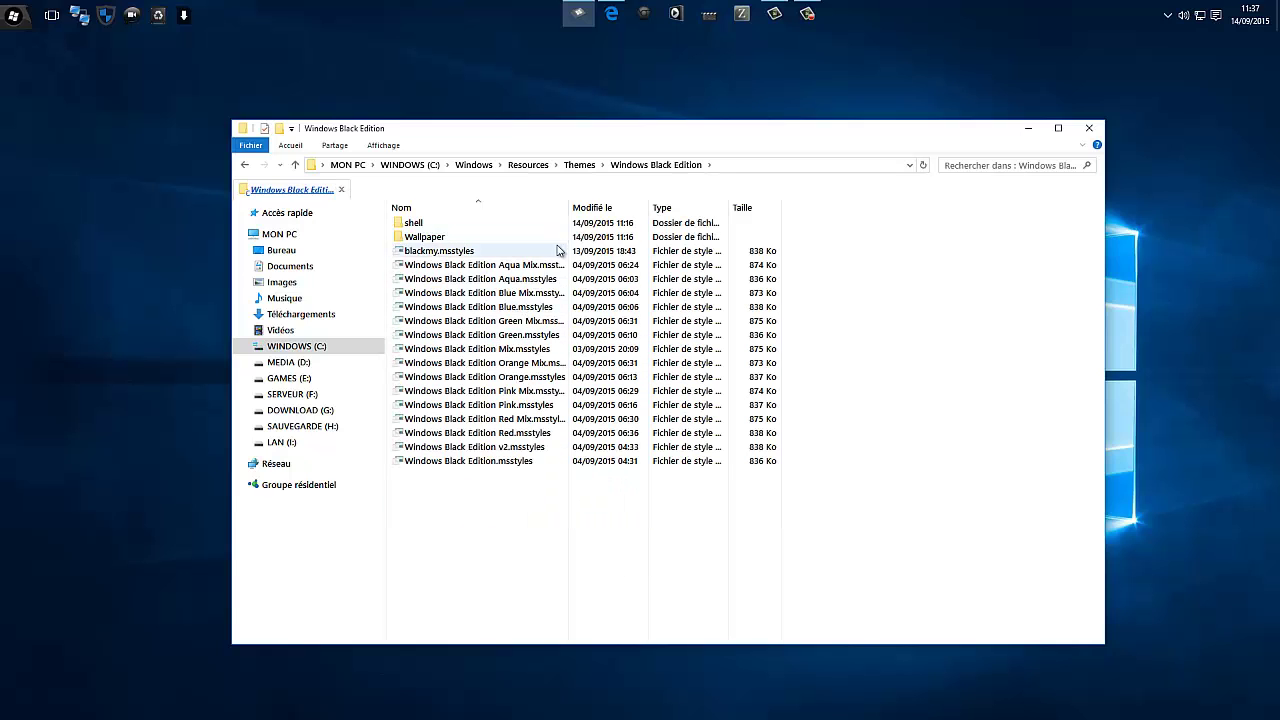
left_click_drag(569, 207, 685, 207)
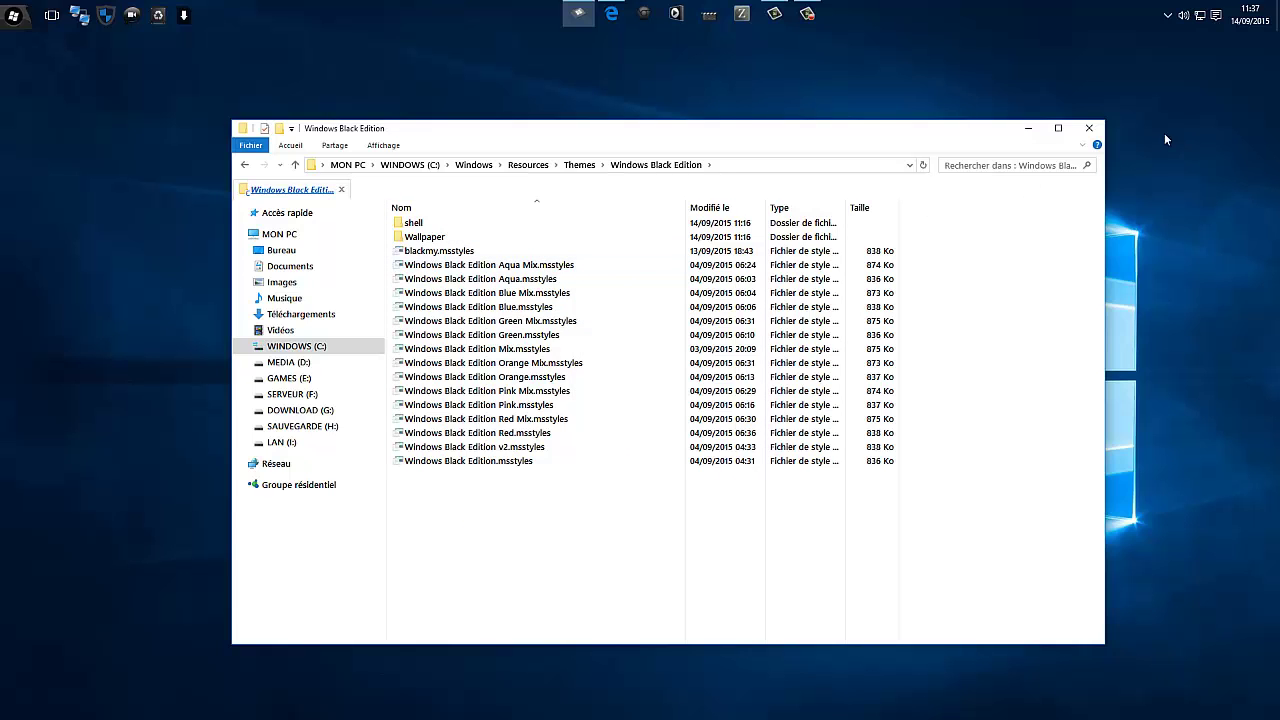
left_click(1089, 128)
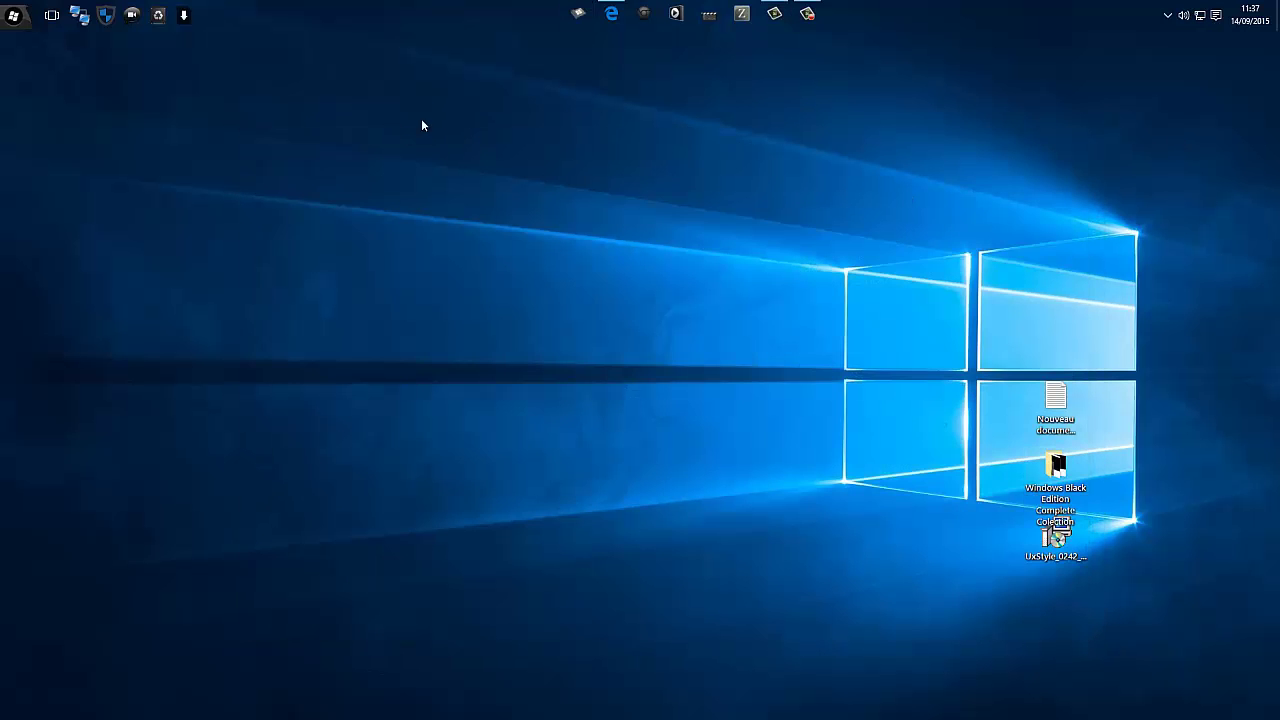
Open the desktop's personalization settings and bring up the classic theme settings window.
right_click(456, 377)
left_click(487, 328)
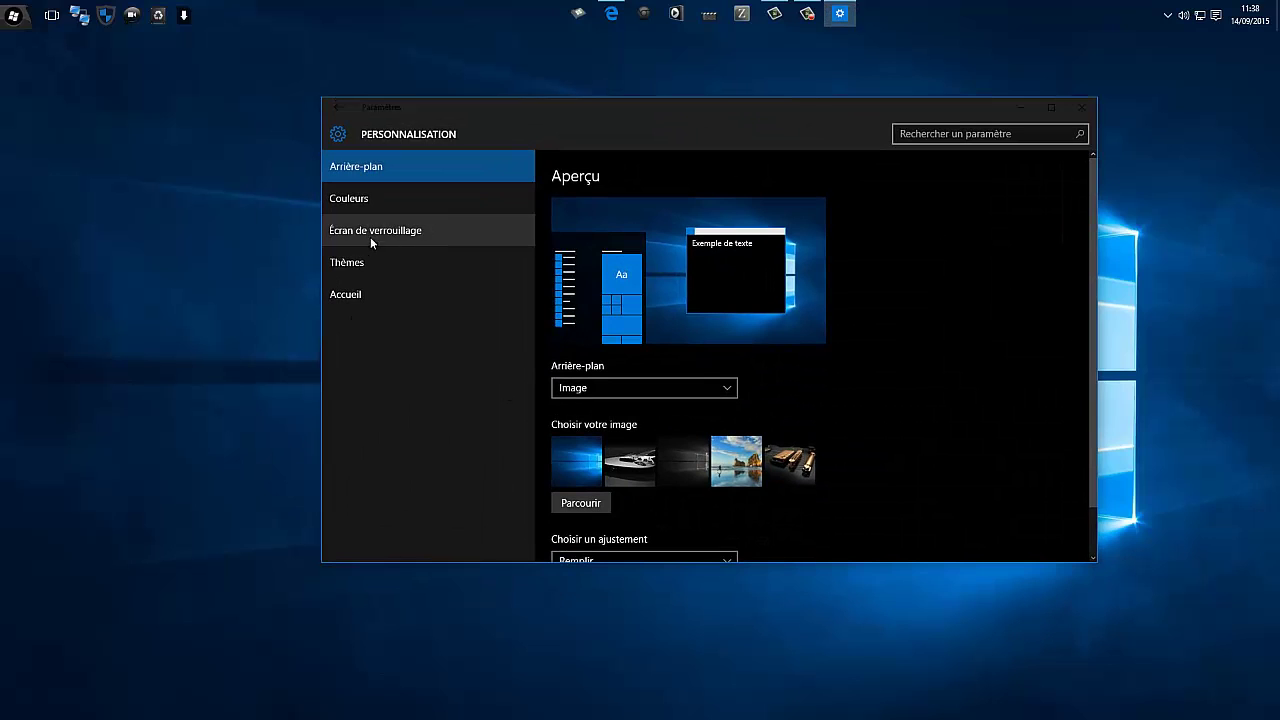
left_click(352, 268)
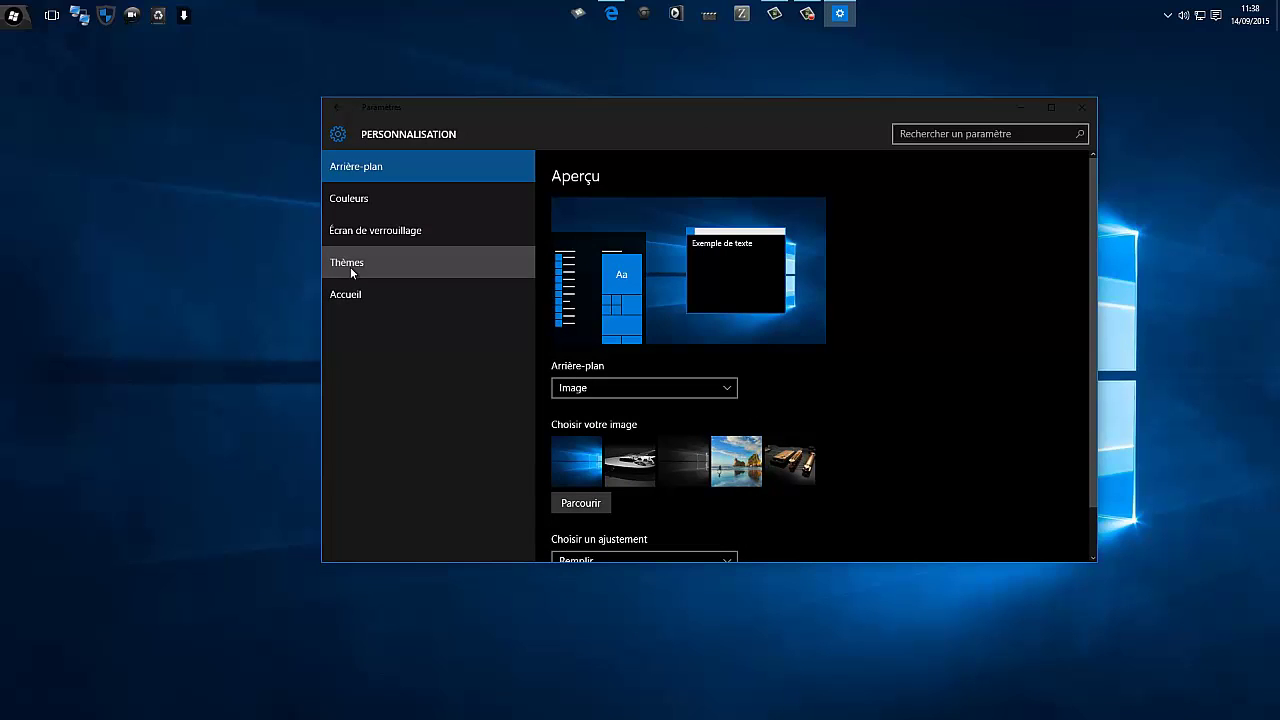
left_click(557, 207)
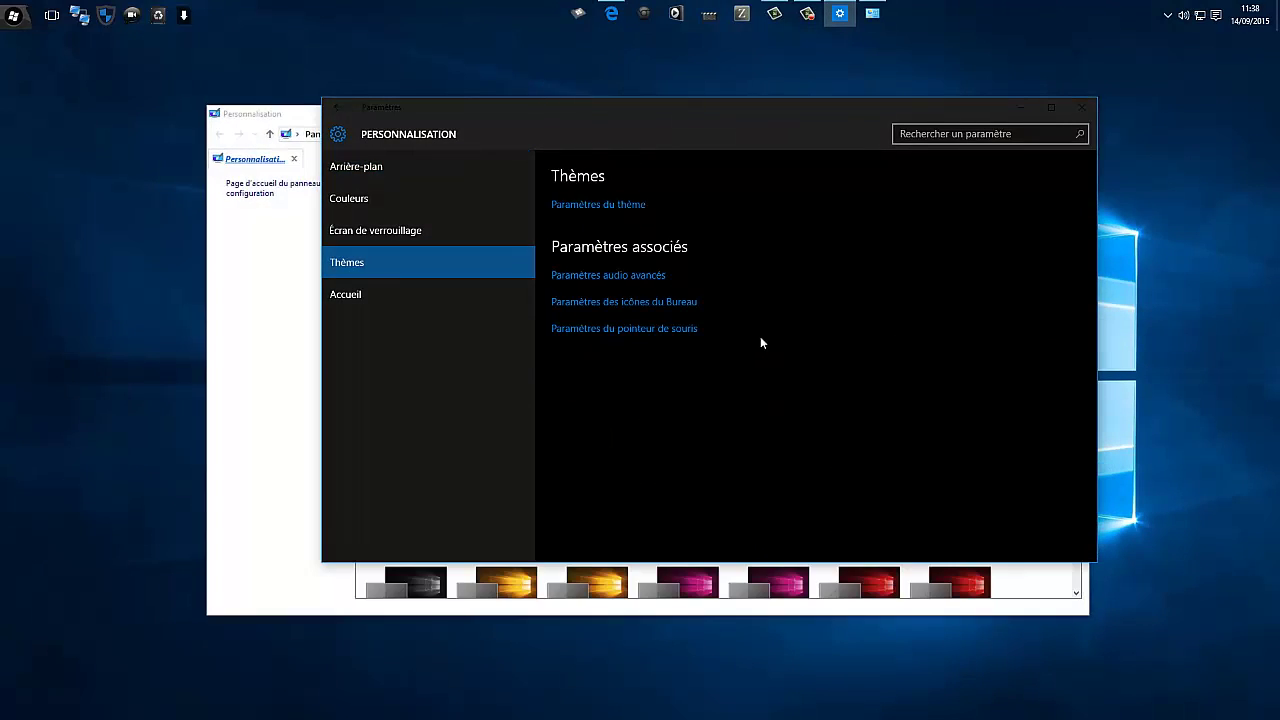
Apply the Windows Black Edition v2 theme from the installed themes and close both personalization windows.
scroll(867, 316, "down", 3)
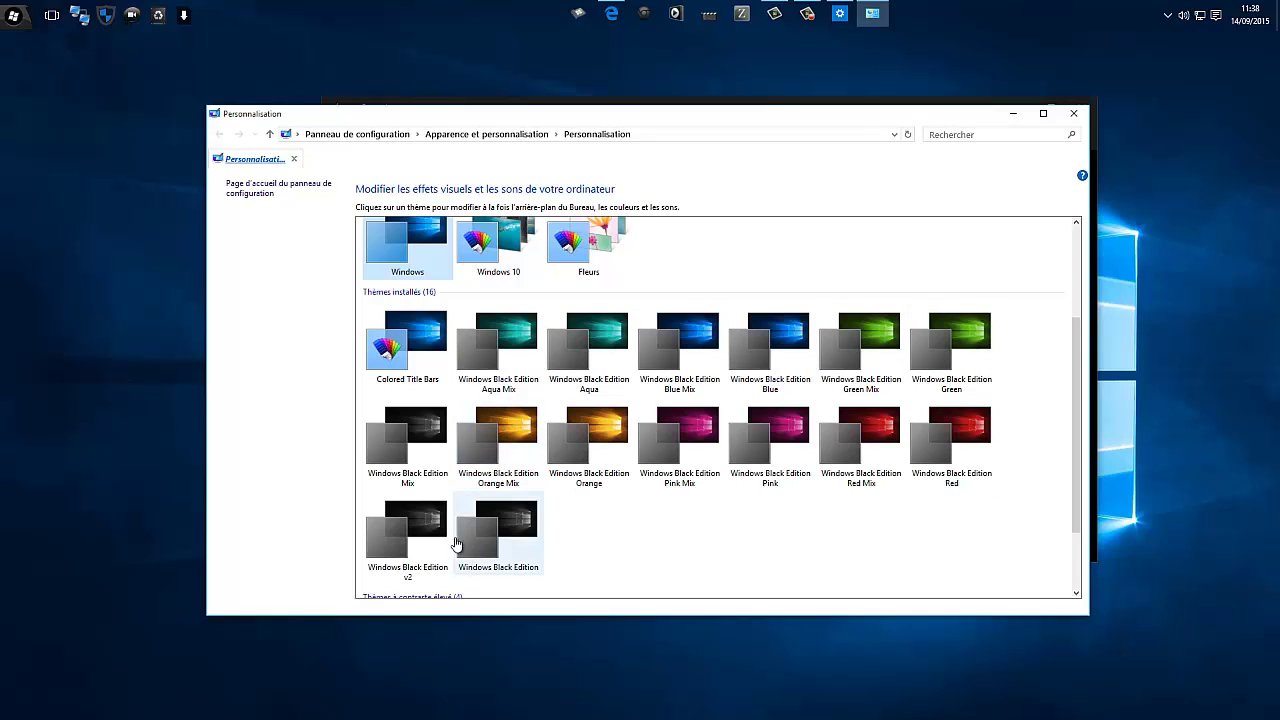
scroll(735, 532, "down", 1)
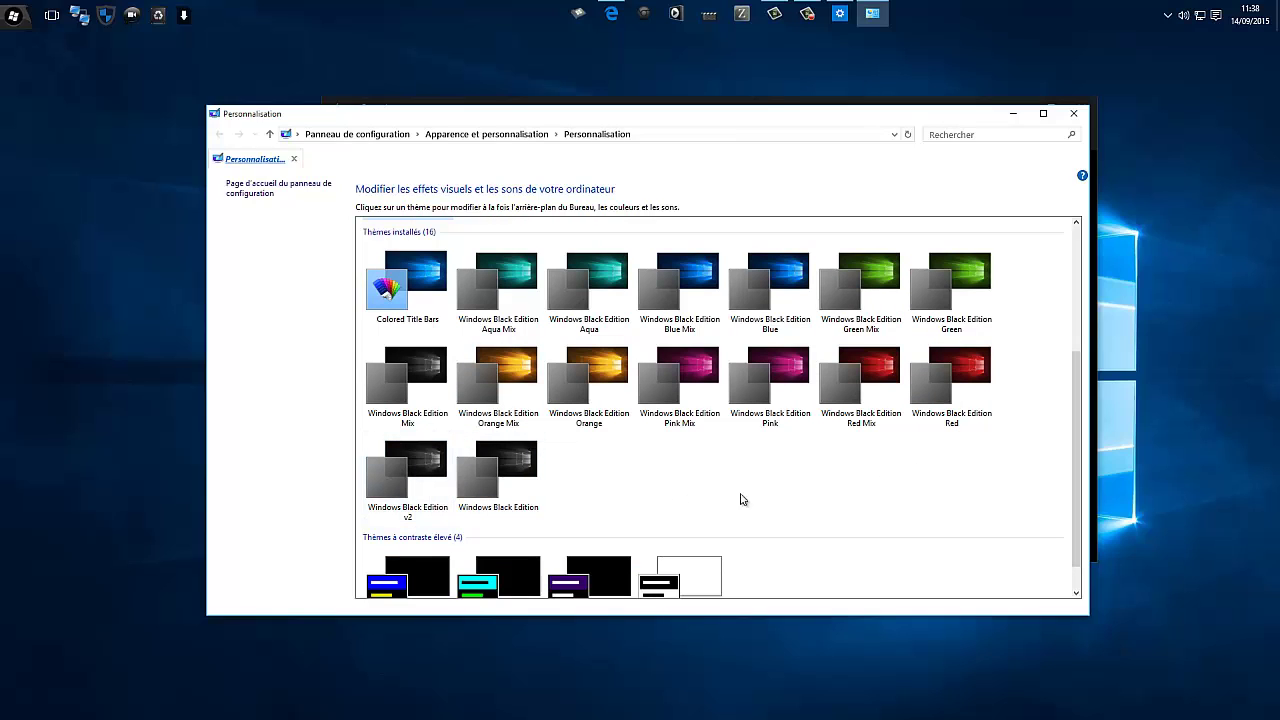
left_click(420, 460)
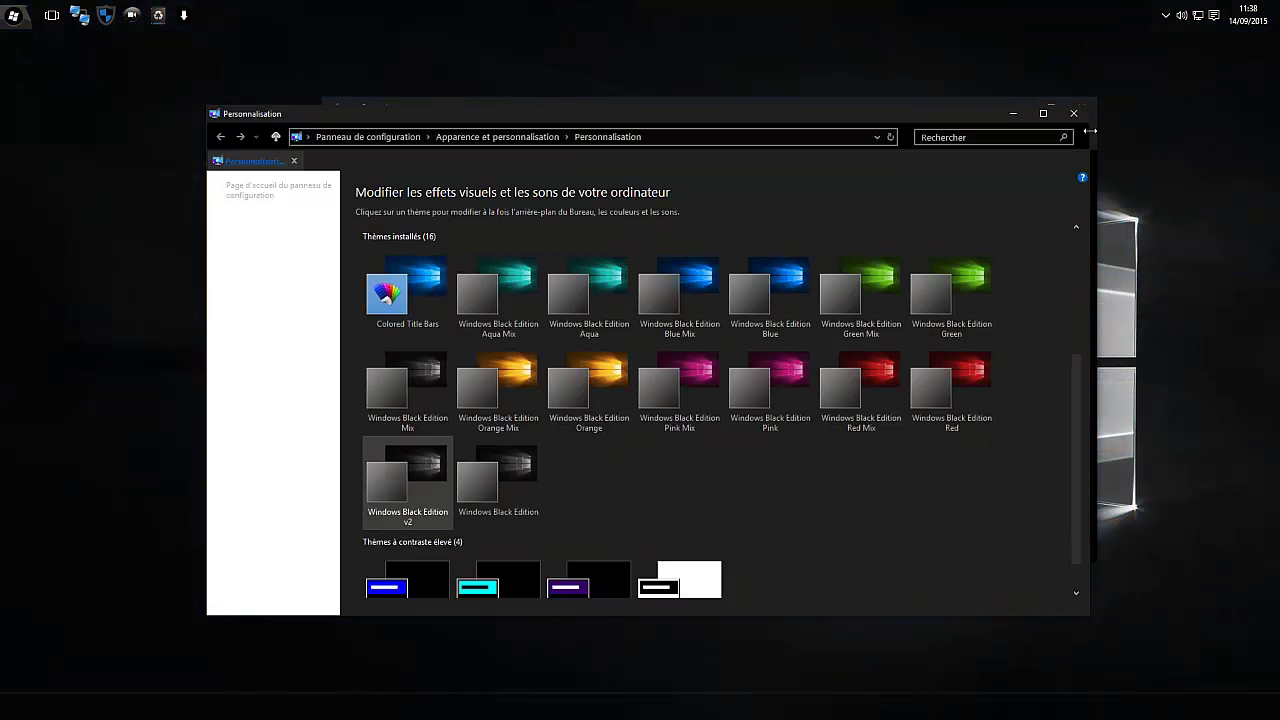
left_click(1073, 113)
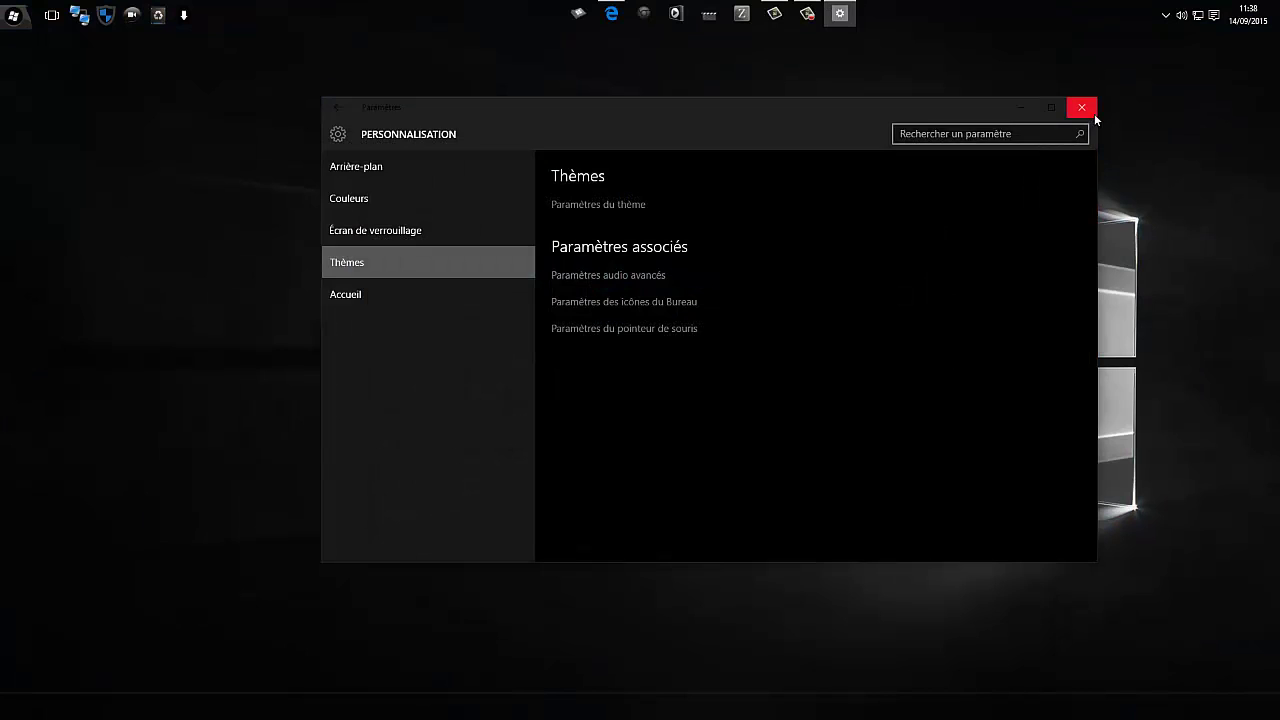
left_click(1080, 106)
Bring up the desktop's context menu at two spots to check its themed look, and dismiss it each time.
right_click(521, 118)
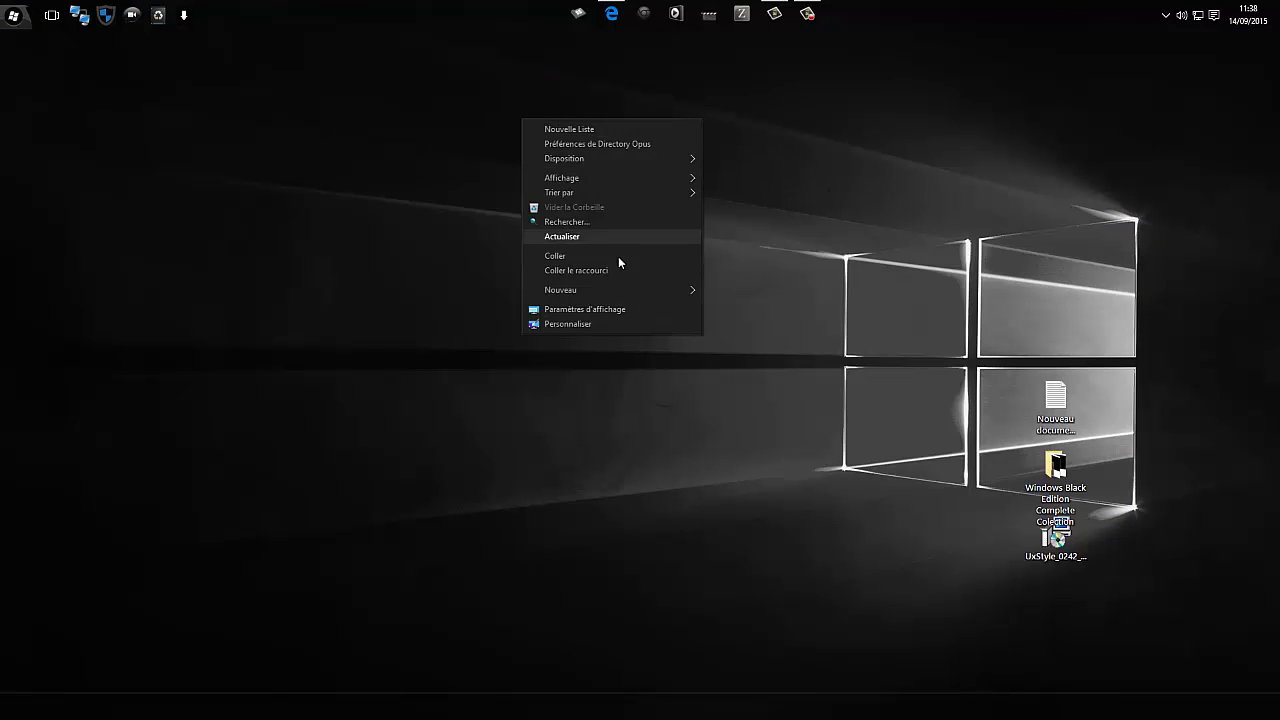
left_click(797, 110)
right_click(798, 112)
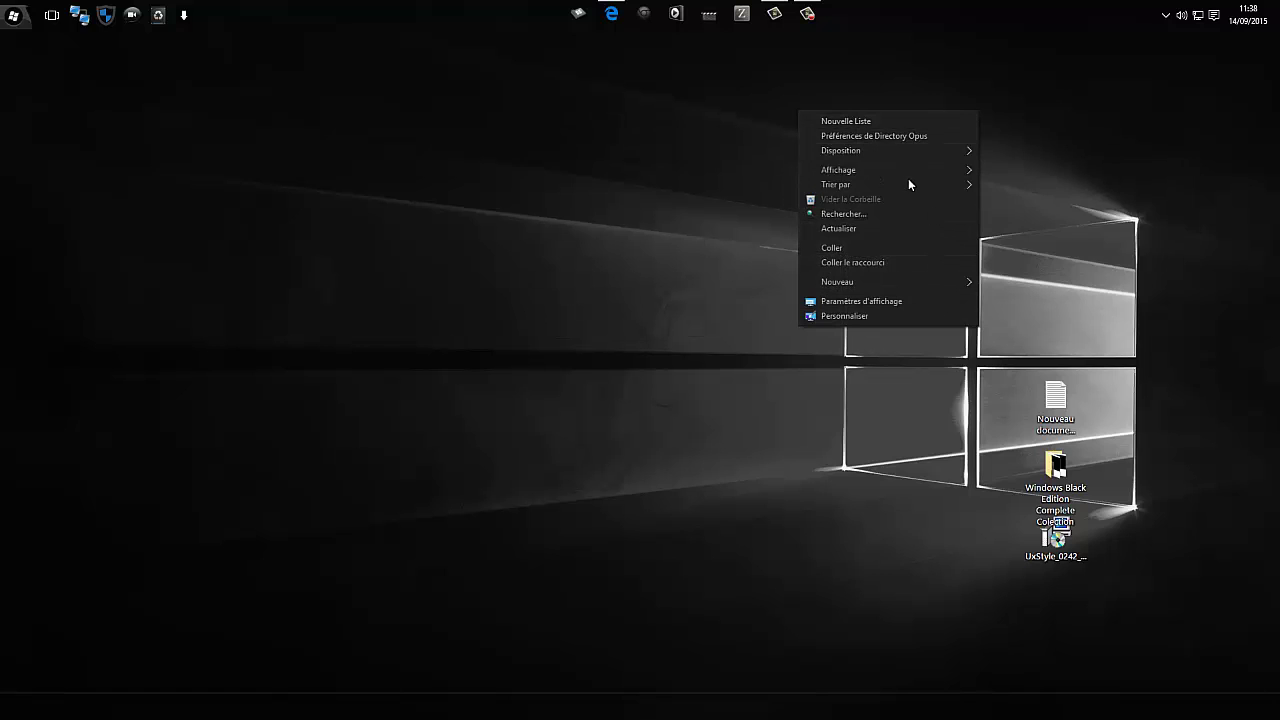
left_click(583, 122)
Check the theme in a file explorer window by viewing MON PC and drives C: and E:, repositioning the window, and close it.
left_click(577, 12)
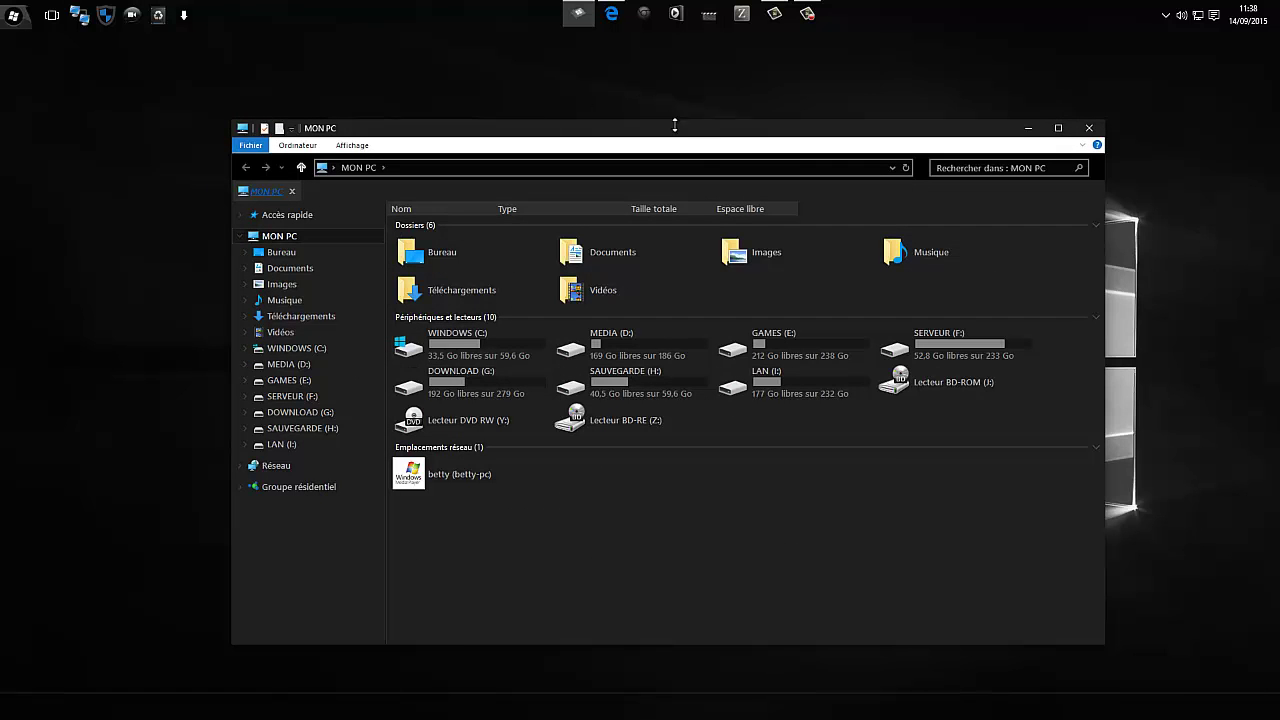
left_click_drag(735, 133, 748, 97)
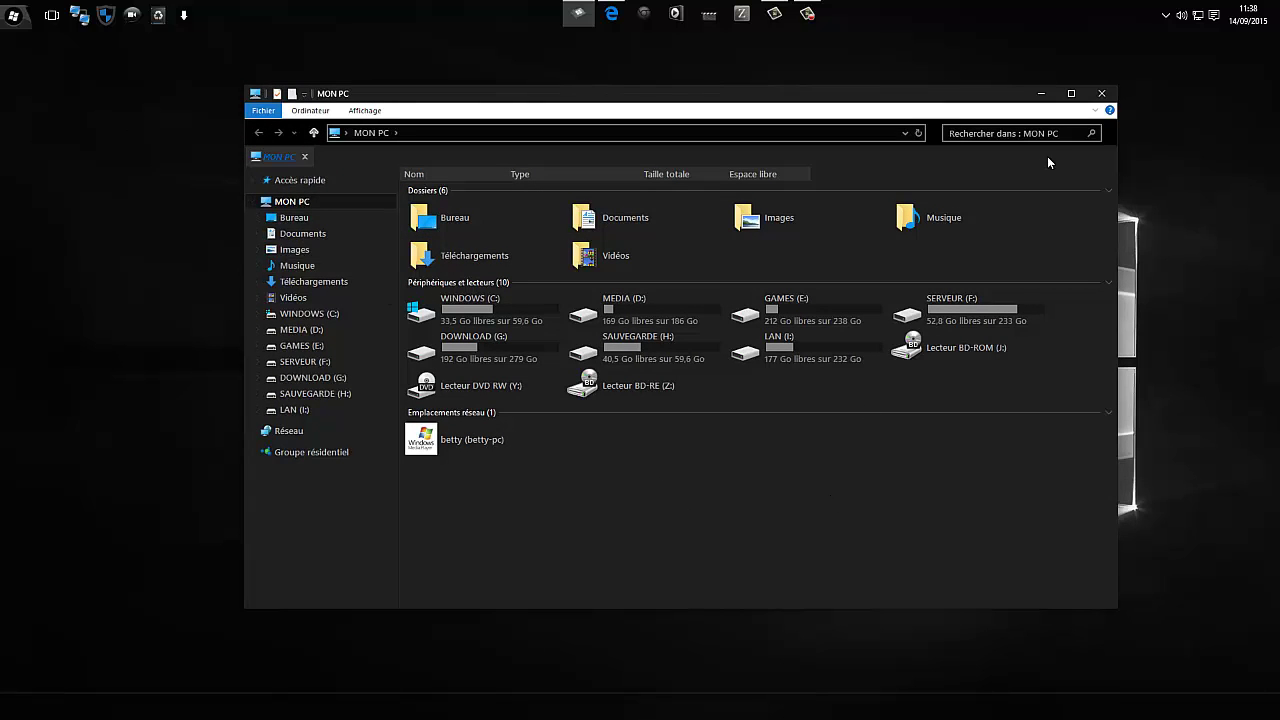
left_click(467, 308)
double_click(467, 308)
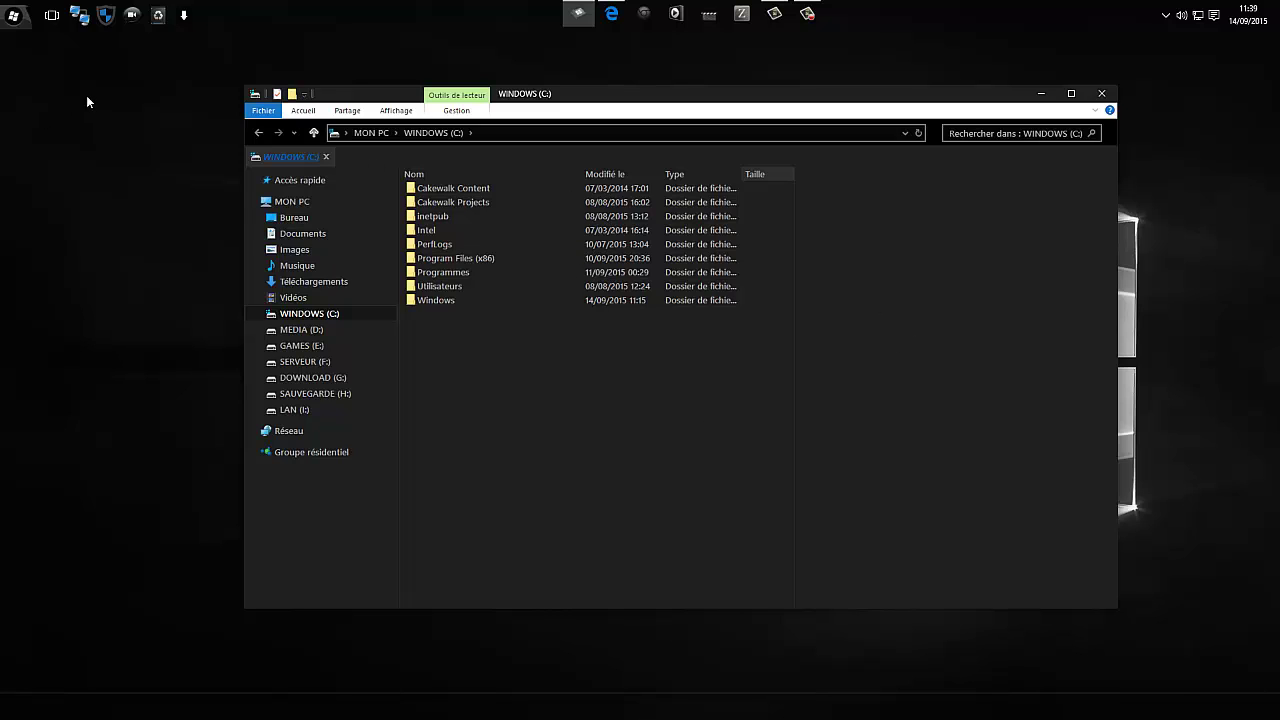
left_click(297, 265)
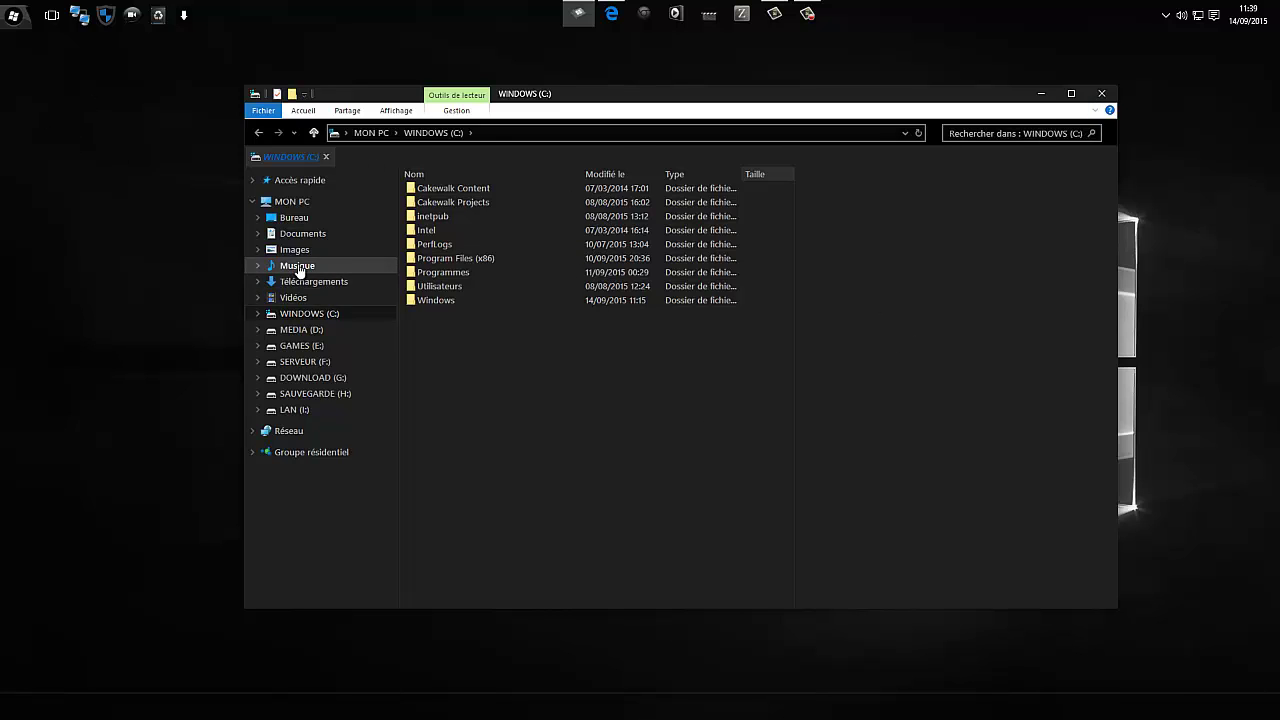
left_click(290, 346)
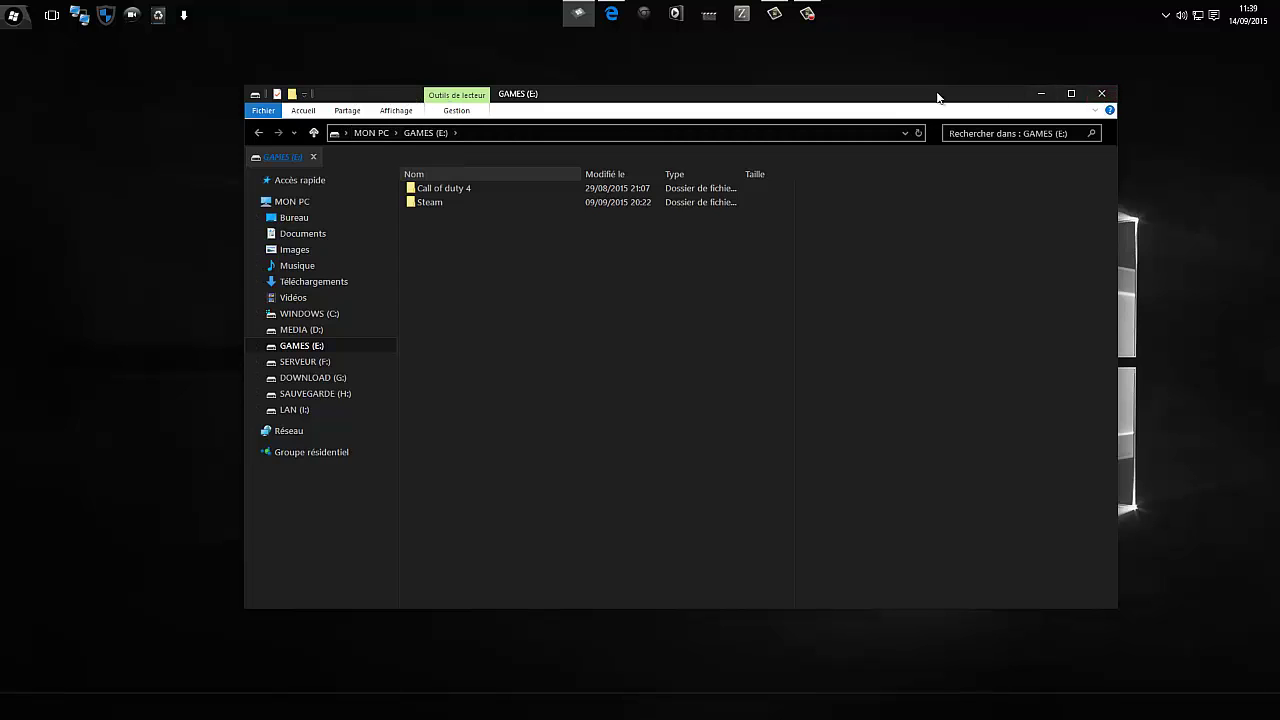
left_click_drag(1041, 100, 987, 145)
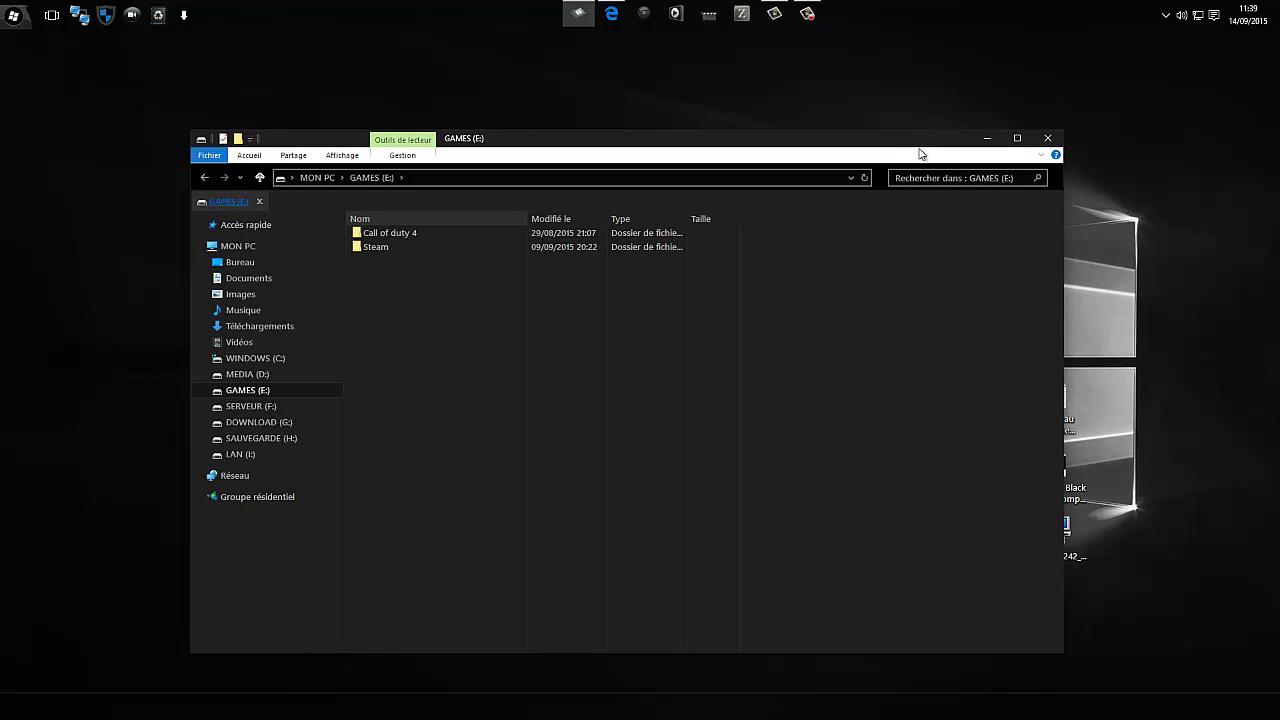
left_click(1046, 139)
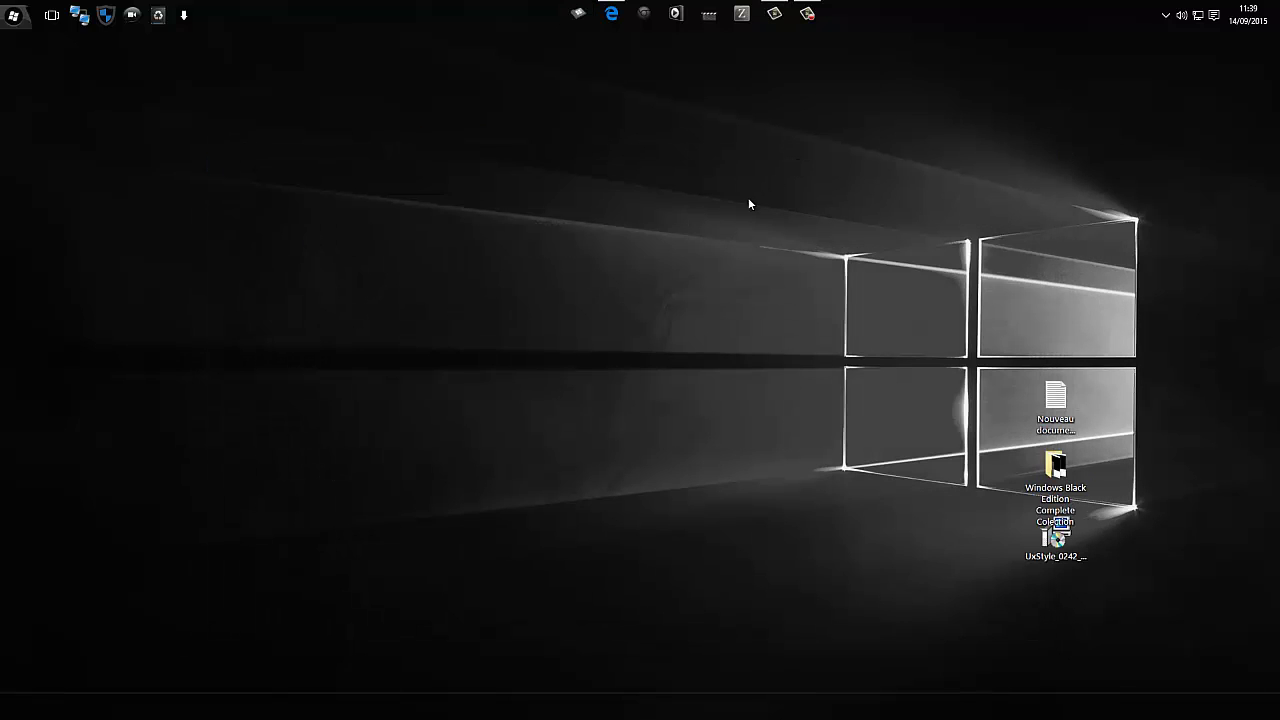
Switch to Edge and open the Ave's Windows Style Builder site from the saved favorites.
mouse_move(612, 14)
left_click(620, 46)
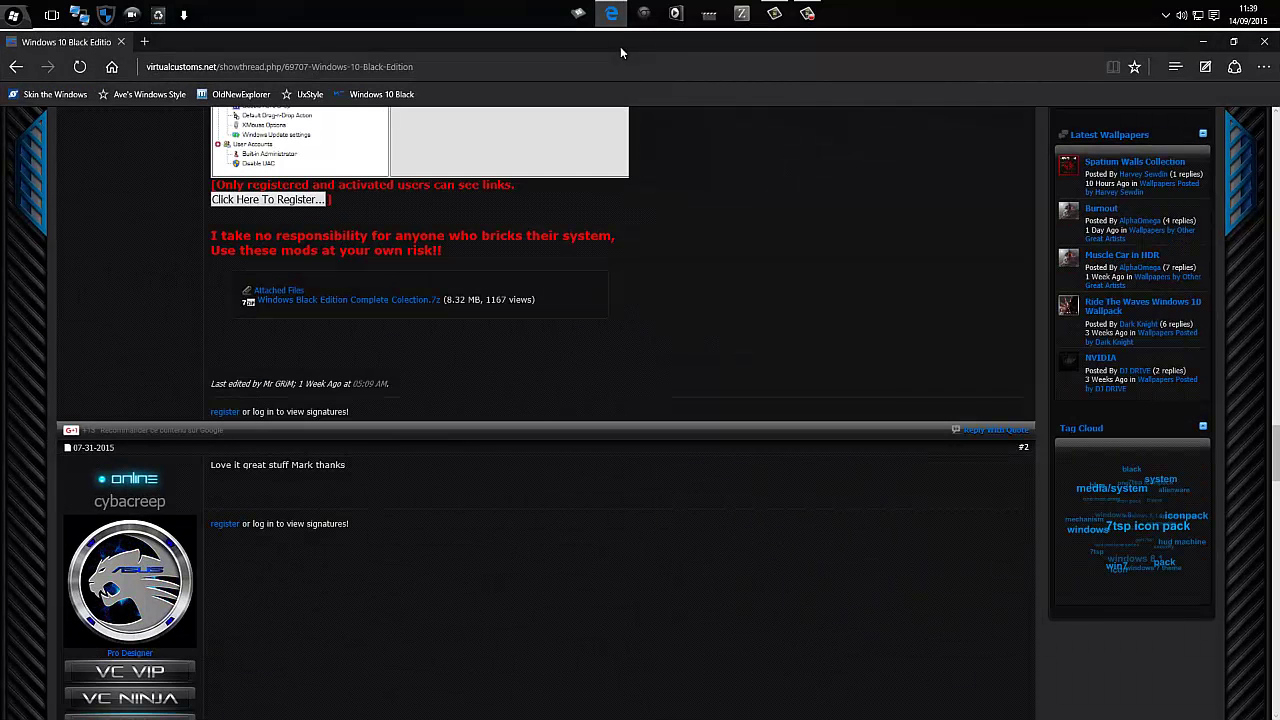
mouse_move(612, 14)
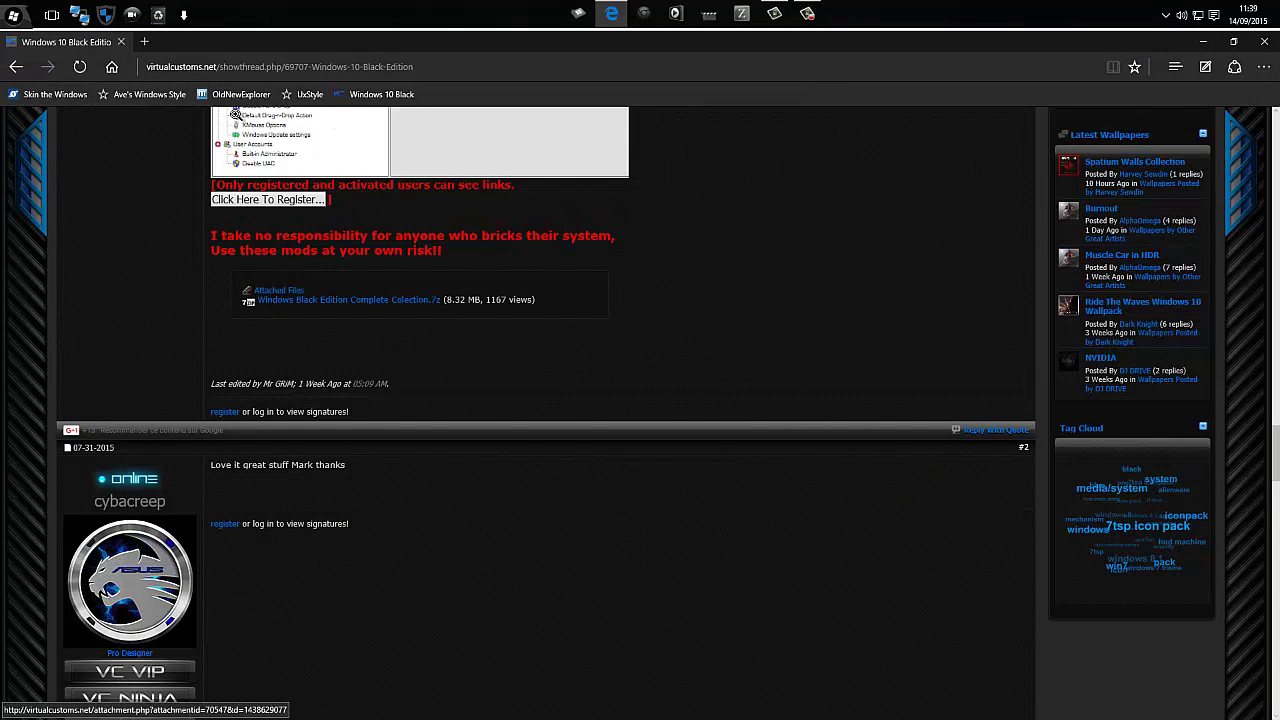
left_click(128, 96)
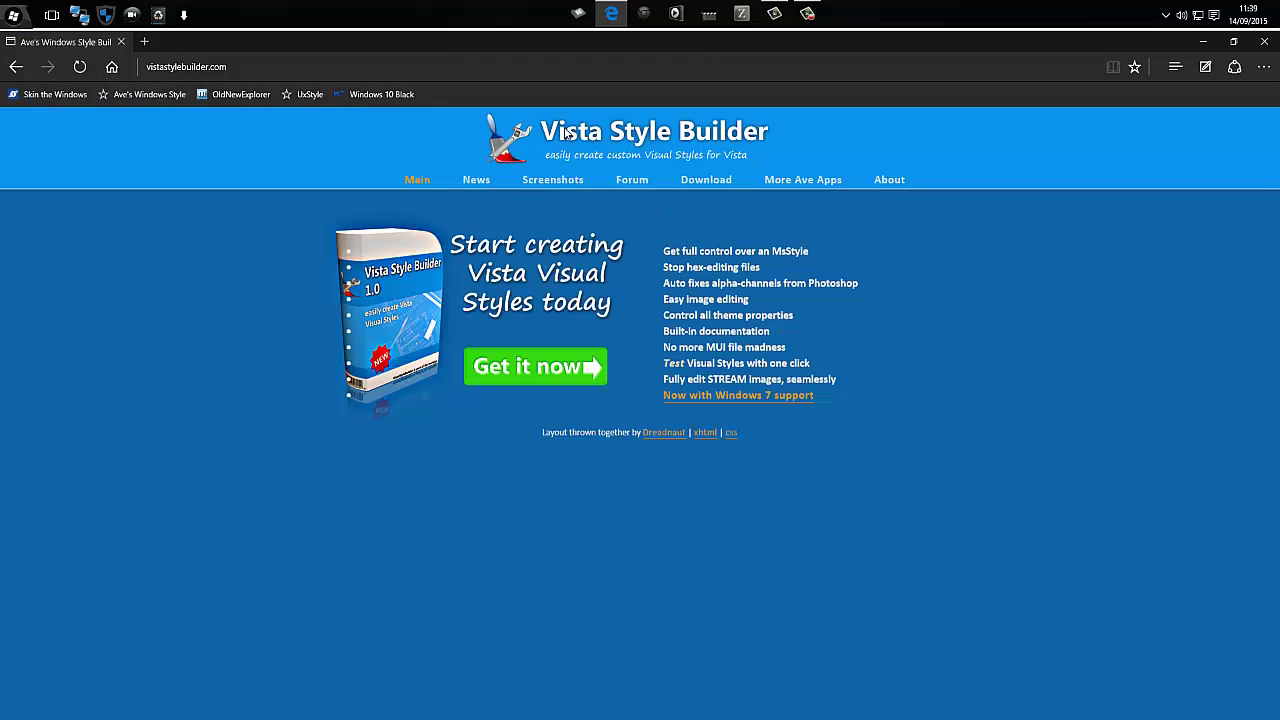
Open the site's Download page and read through its features, requirements, license terms and purchase information.
left_click(696, 184)
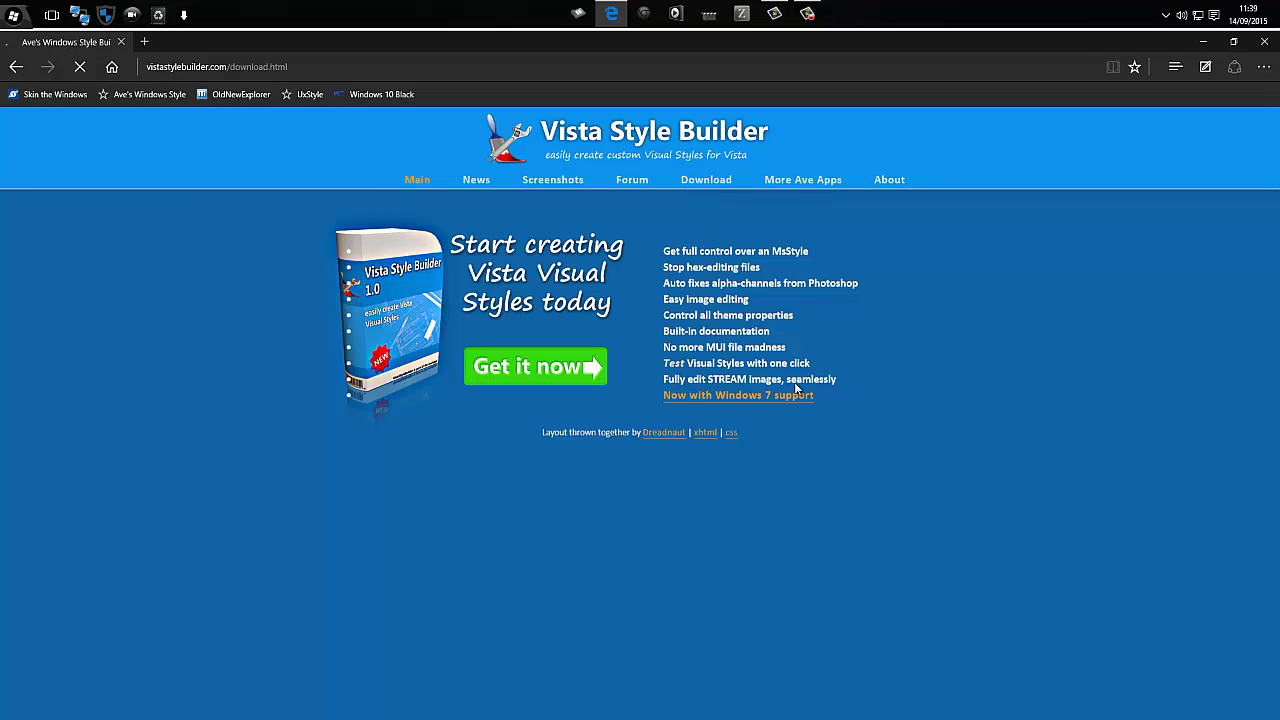
scroll(867, 373, "down", 5)
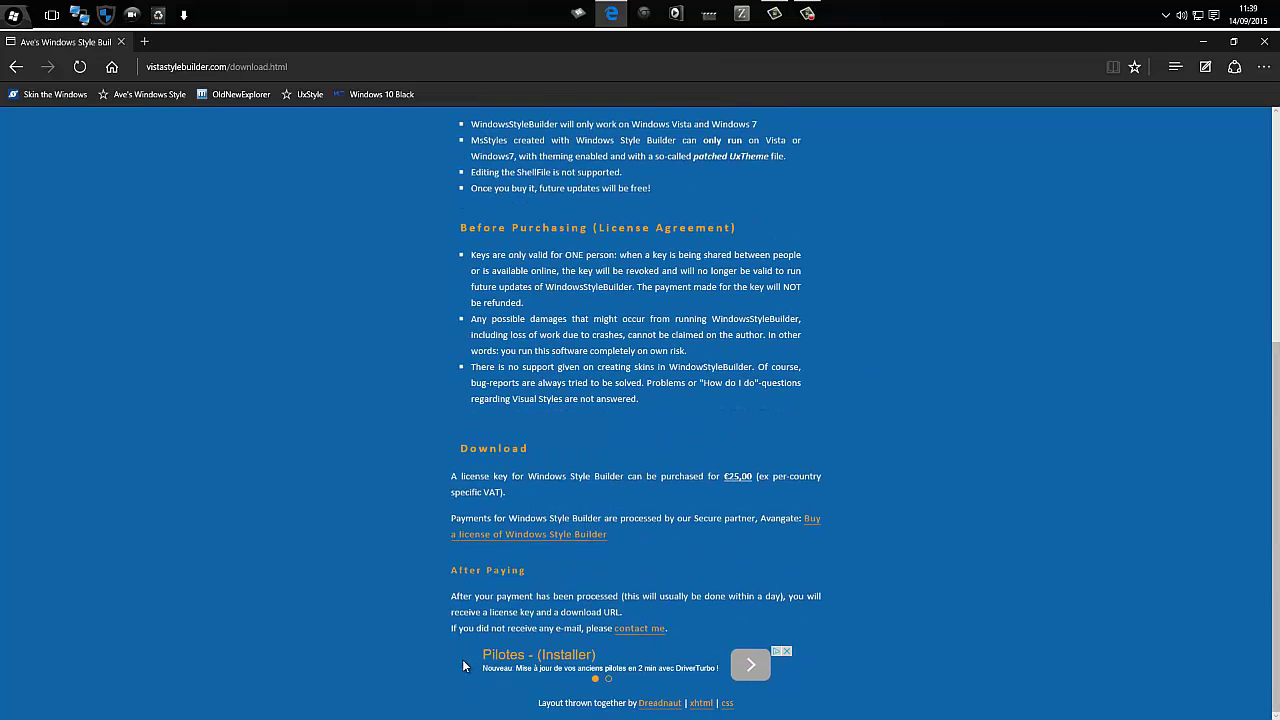
scroll(420, 628, "up", 4)
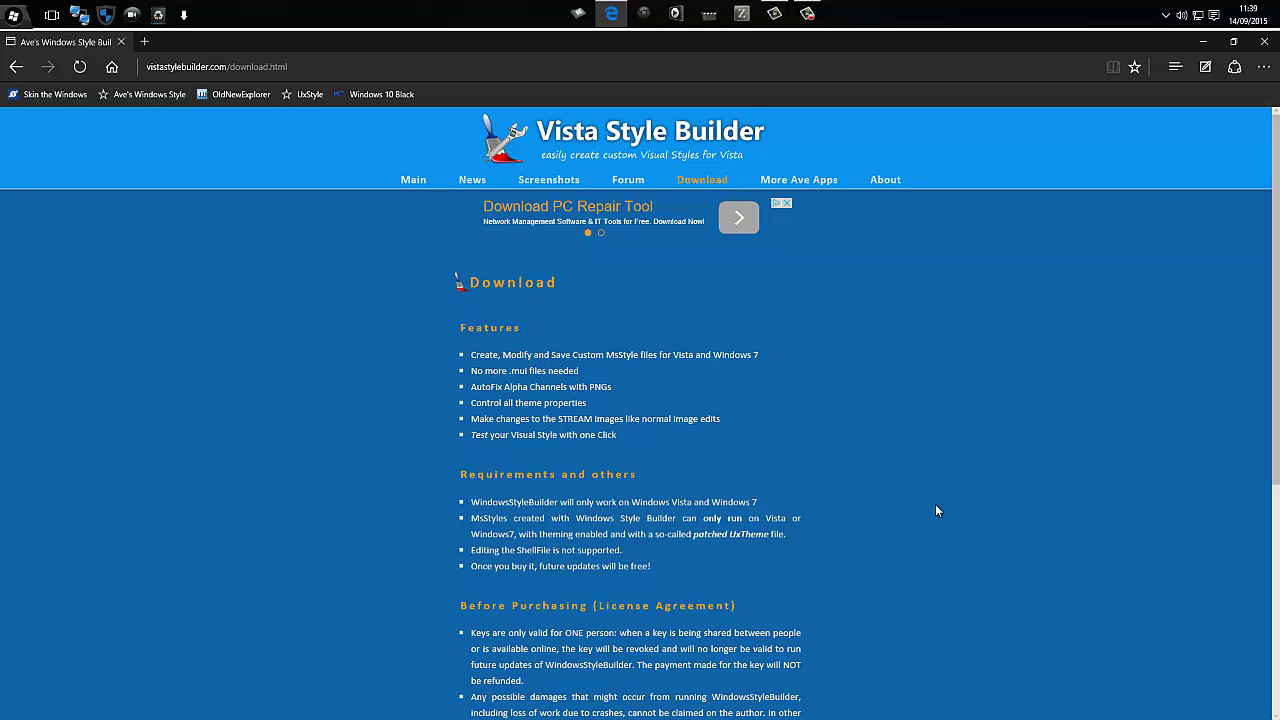
Minimize the browser and launch Windows Style Builder with Windows Black Edition v2.msstyles loaded.
left_click(1203, 41)
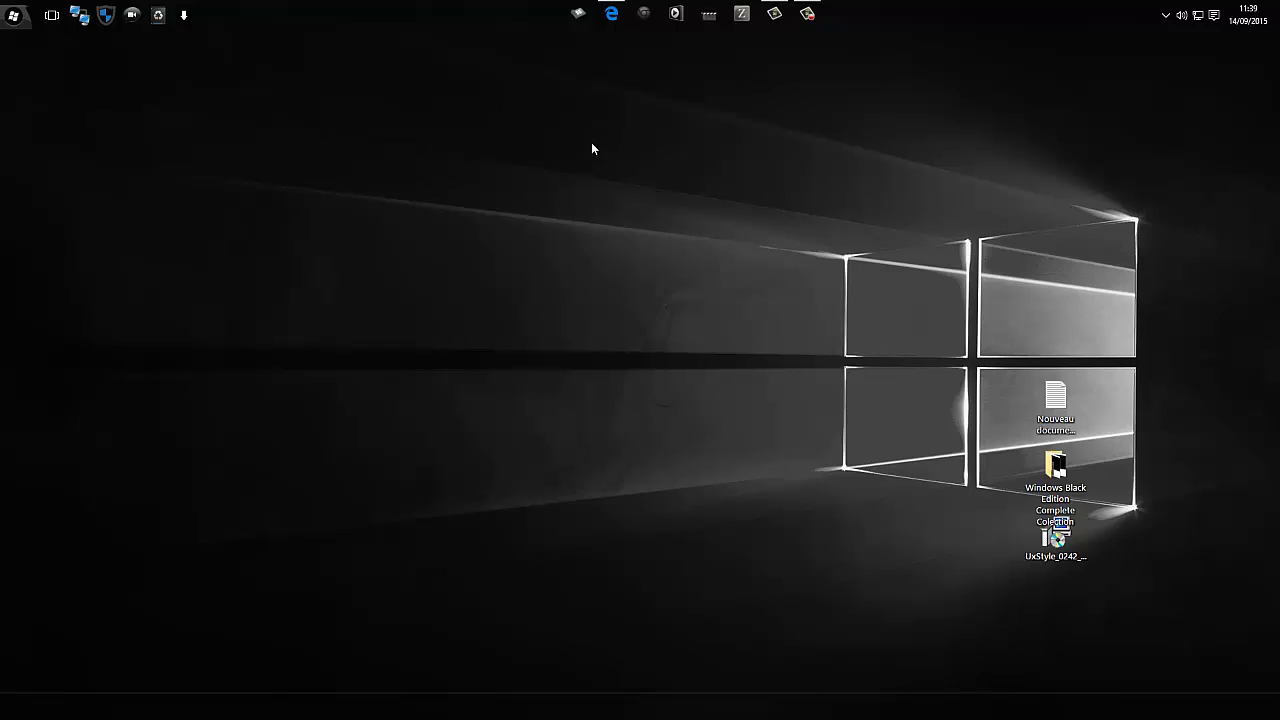
left_click(14, 15)
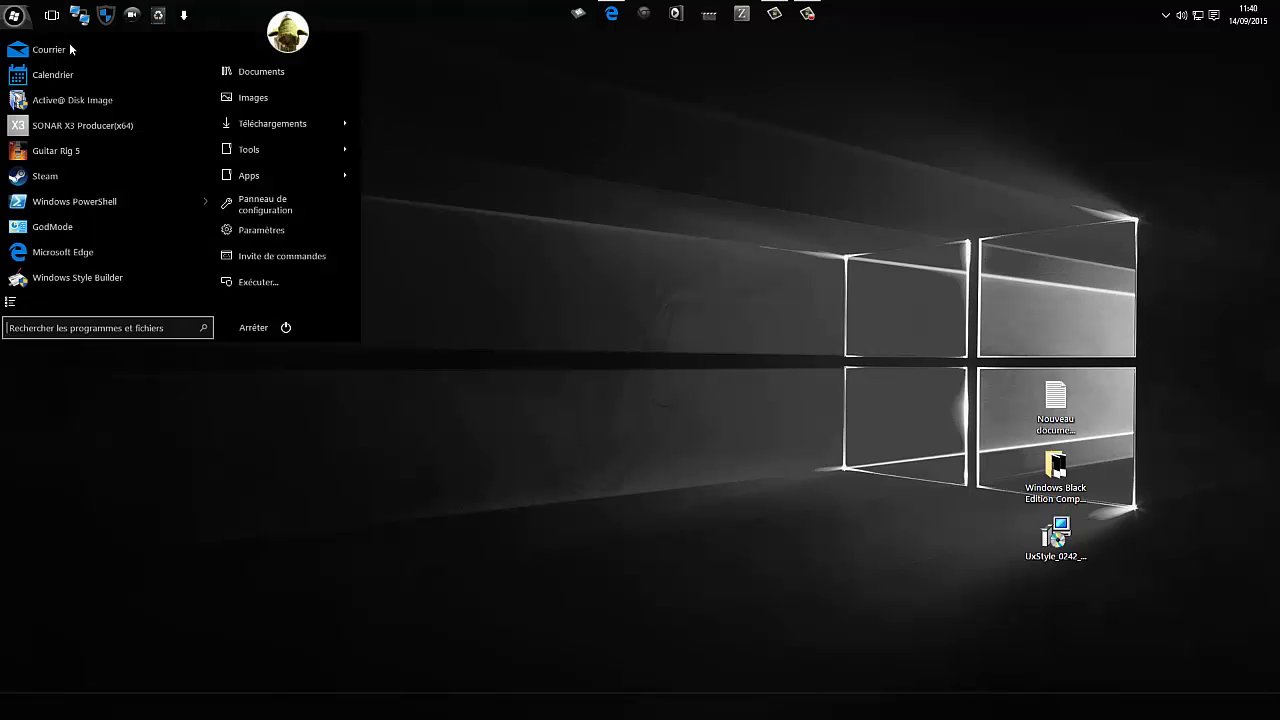
left_click(89, 284)
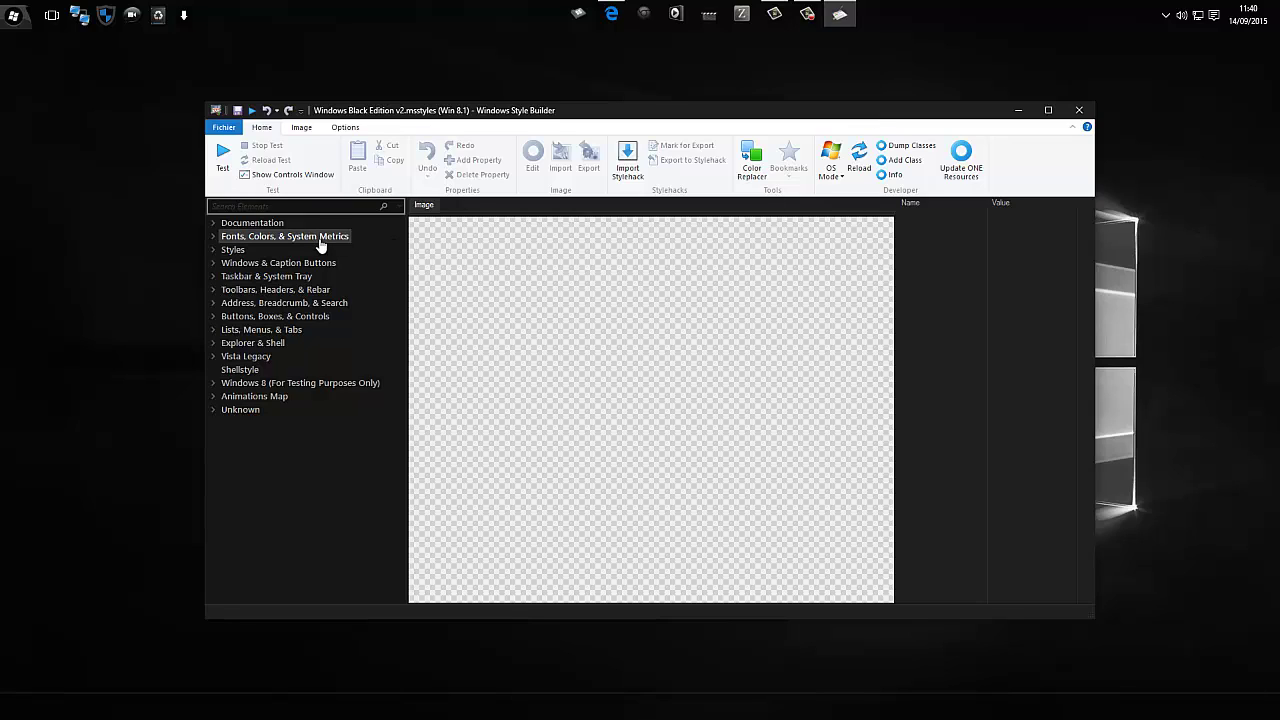
Look over the themed Start menu and the MON PC file explorer window, and close both.
left_click(13, 15)
left_click(590, 67)
left_click(16, 15)
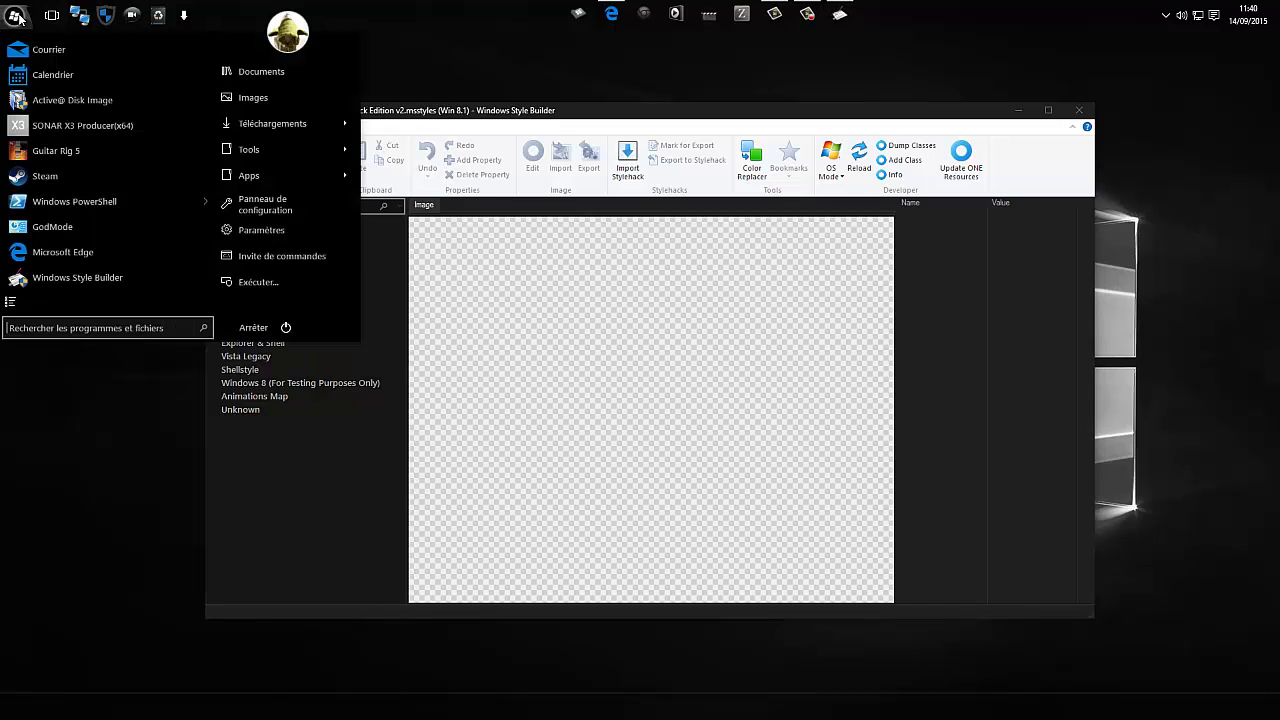
left_click(556, 53)
left_click(582, 14)
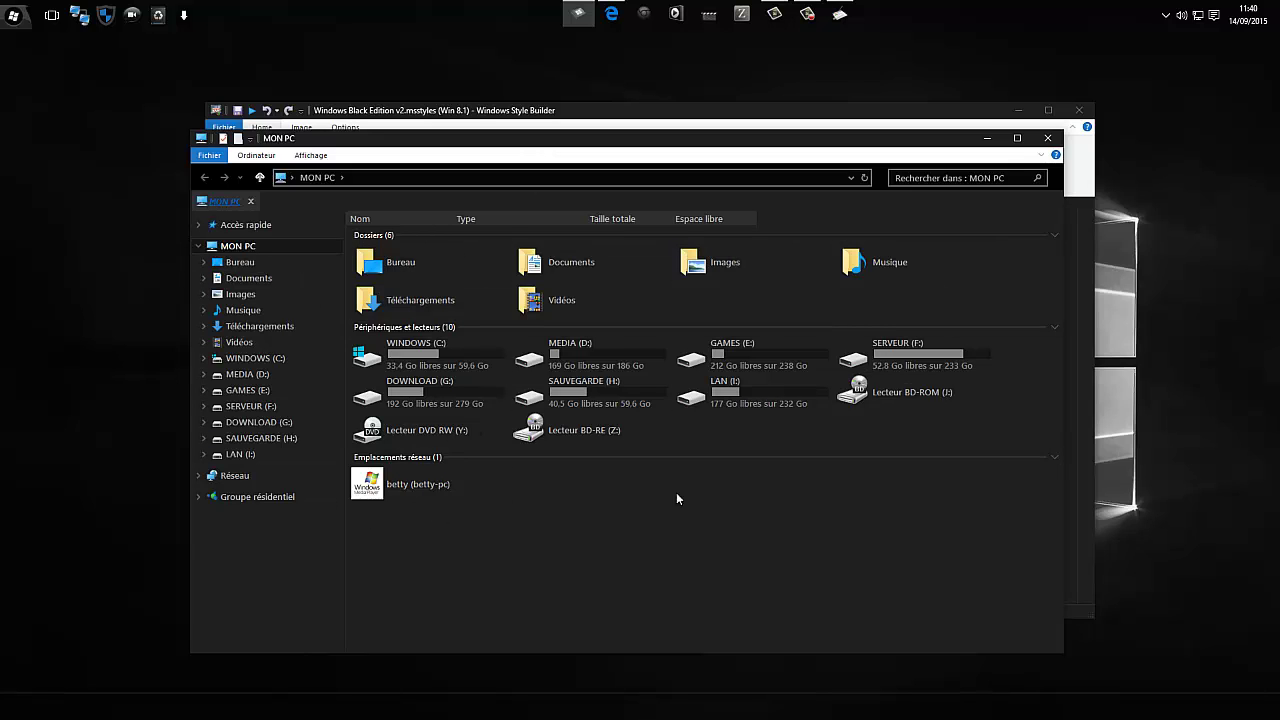
left_click(1047, 138)
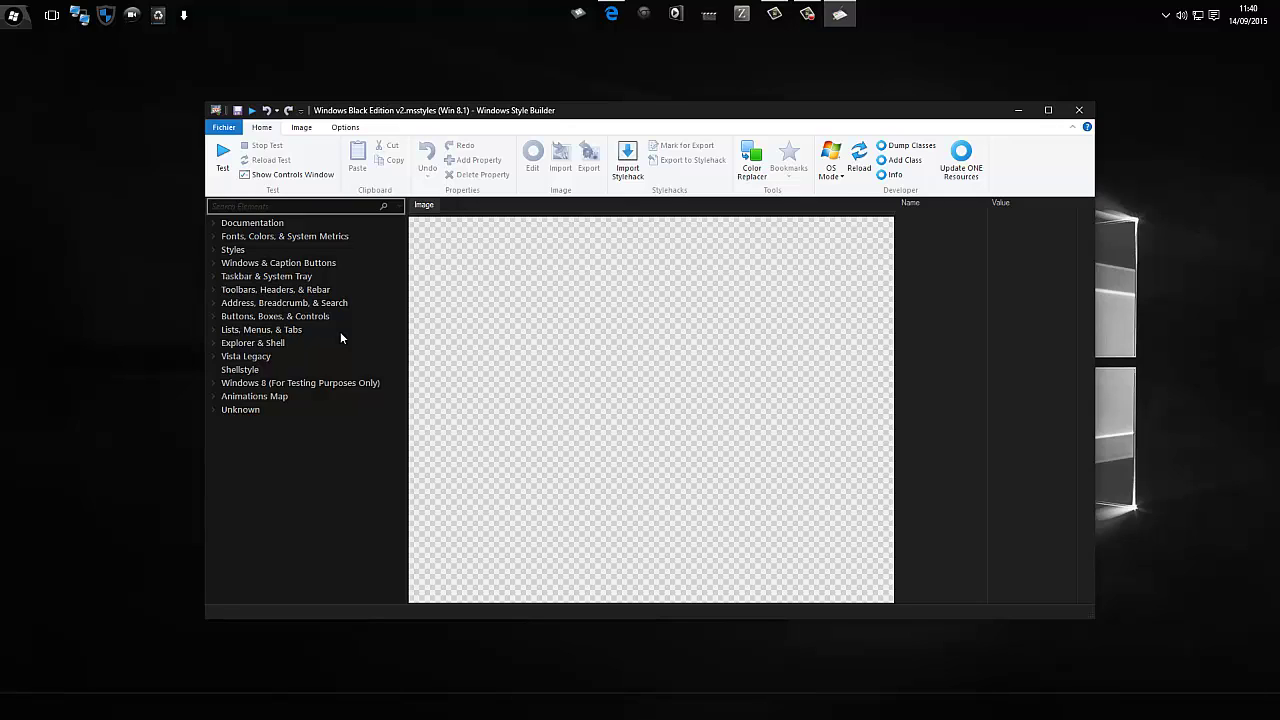
Check the group headings in MON PC, search the style elements for "groupheader" and select GroupHeader under ListView.
left_click(294, 207)
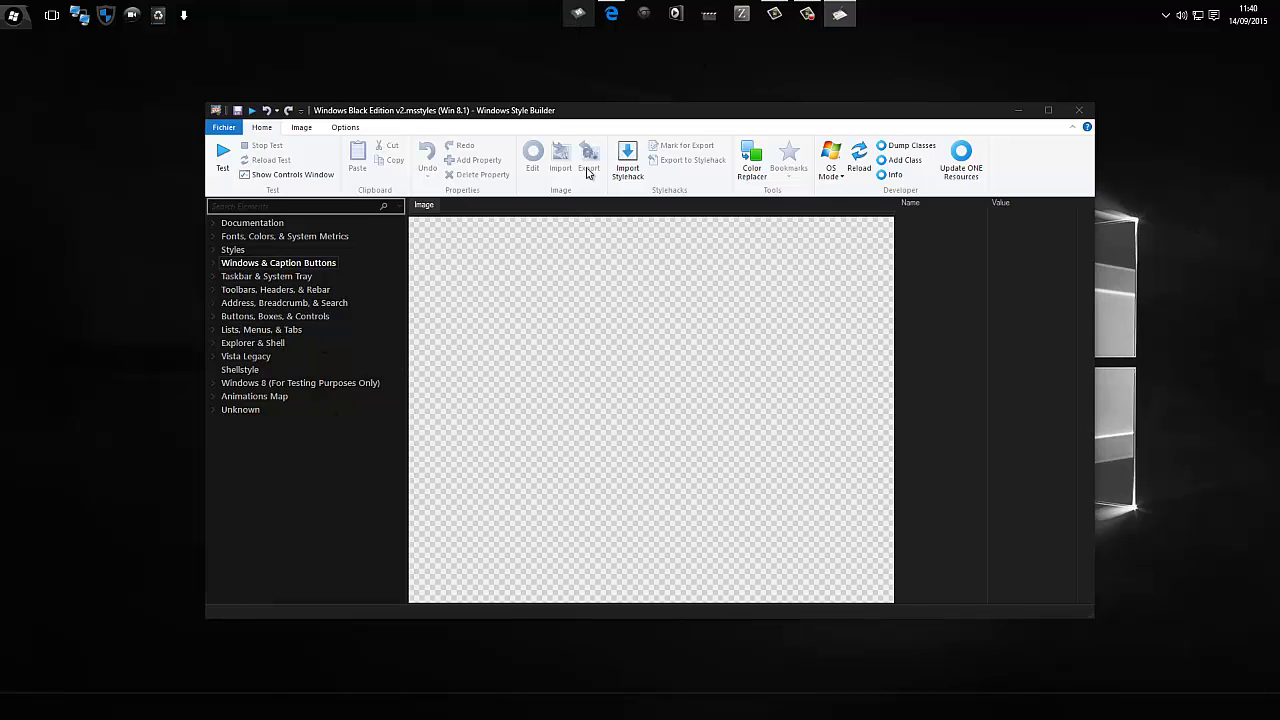
left_click(578, 14)
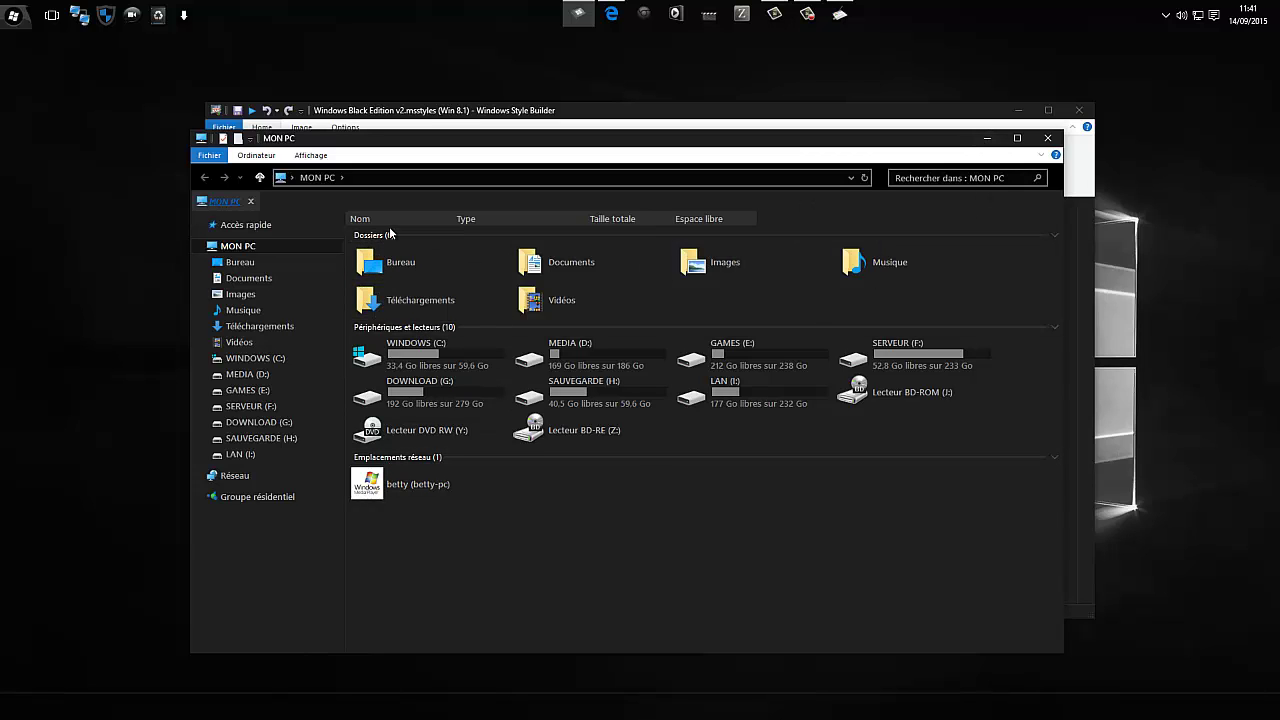
left_click(987, 138)
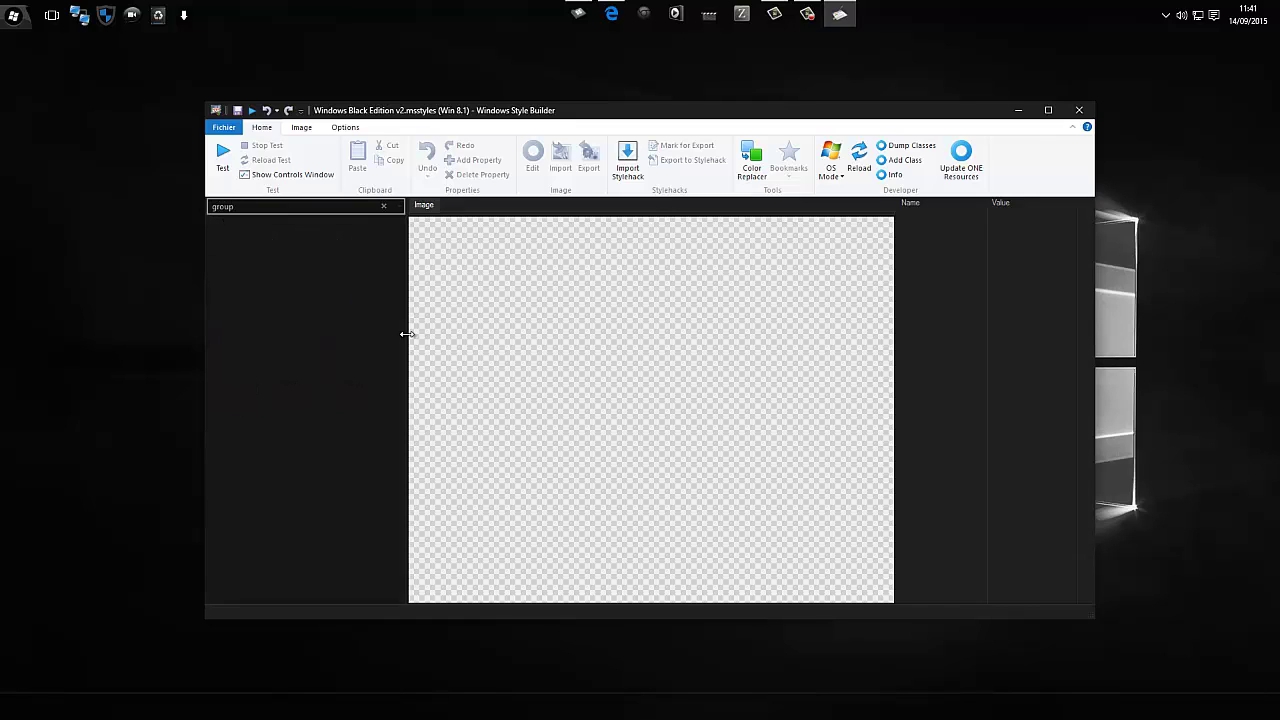
type("header")
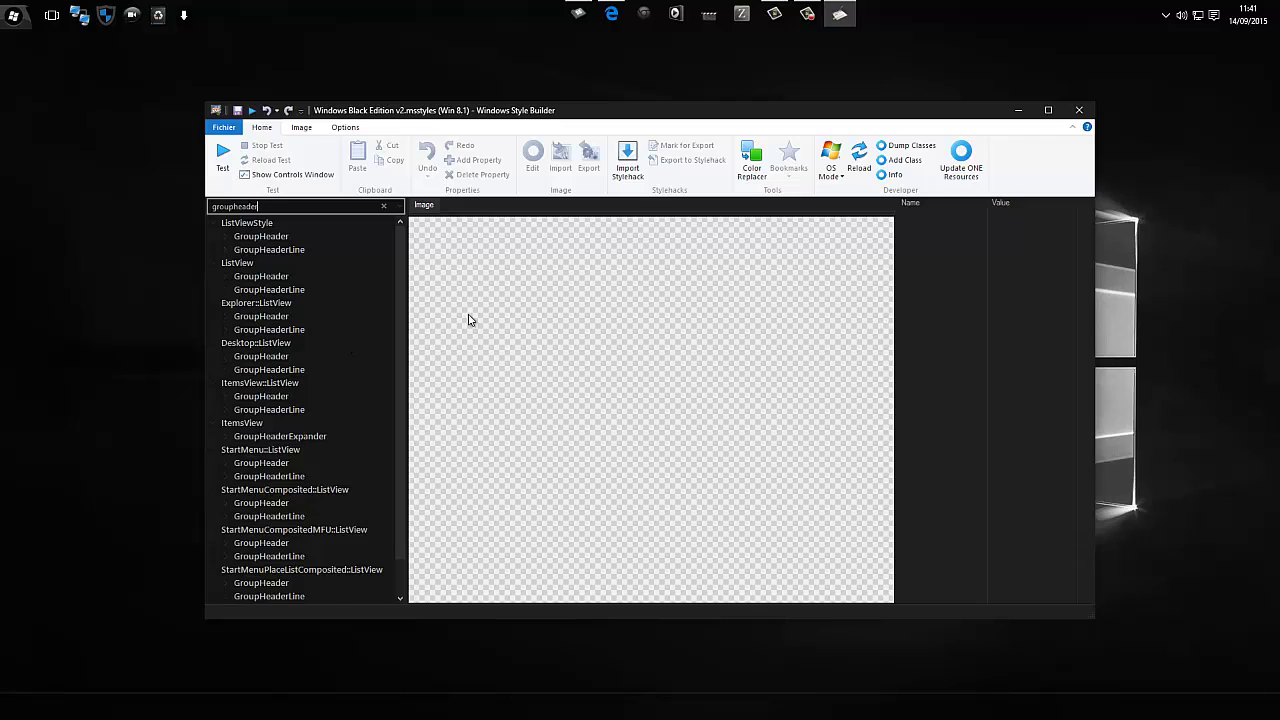
left_click(281, 277)
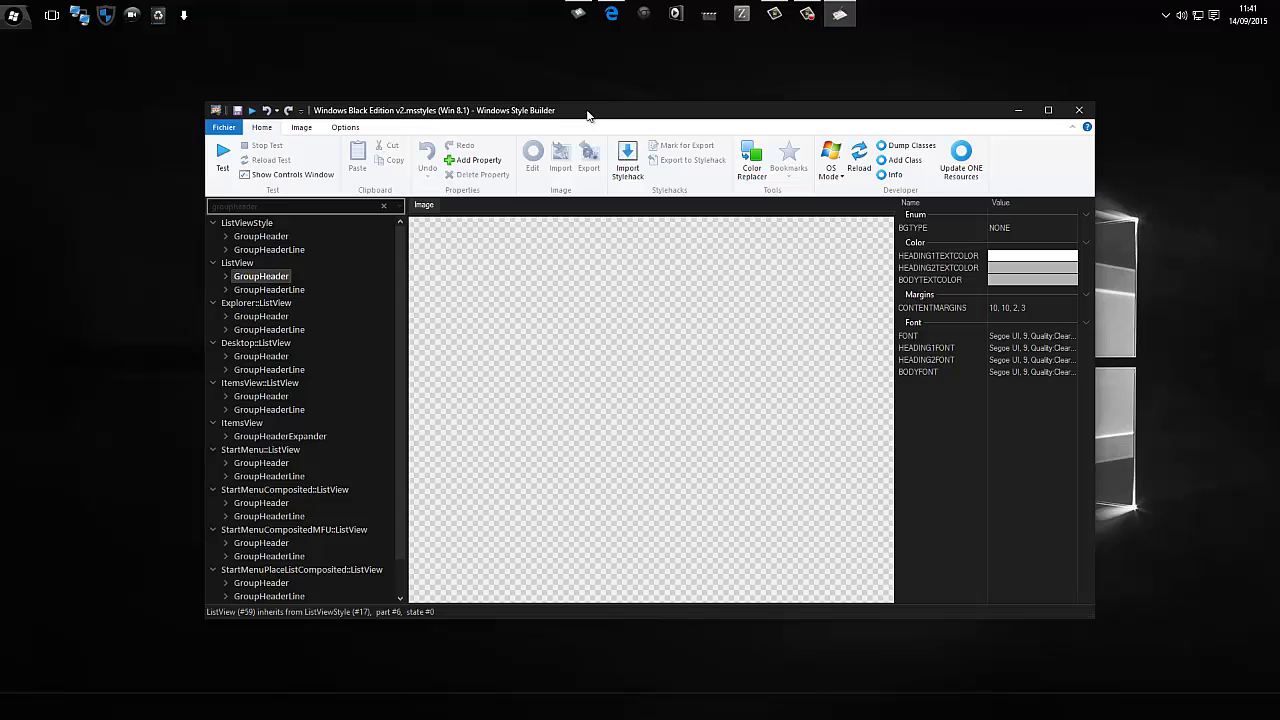
left_click_drag(587, 112, 586, 110)
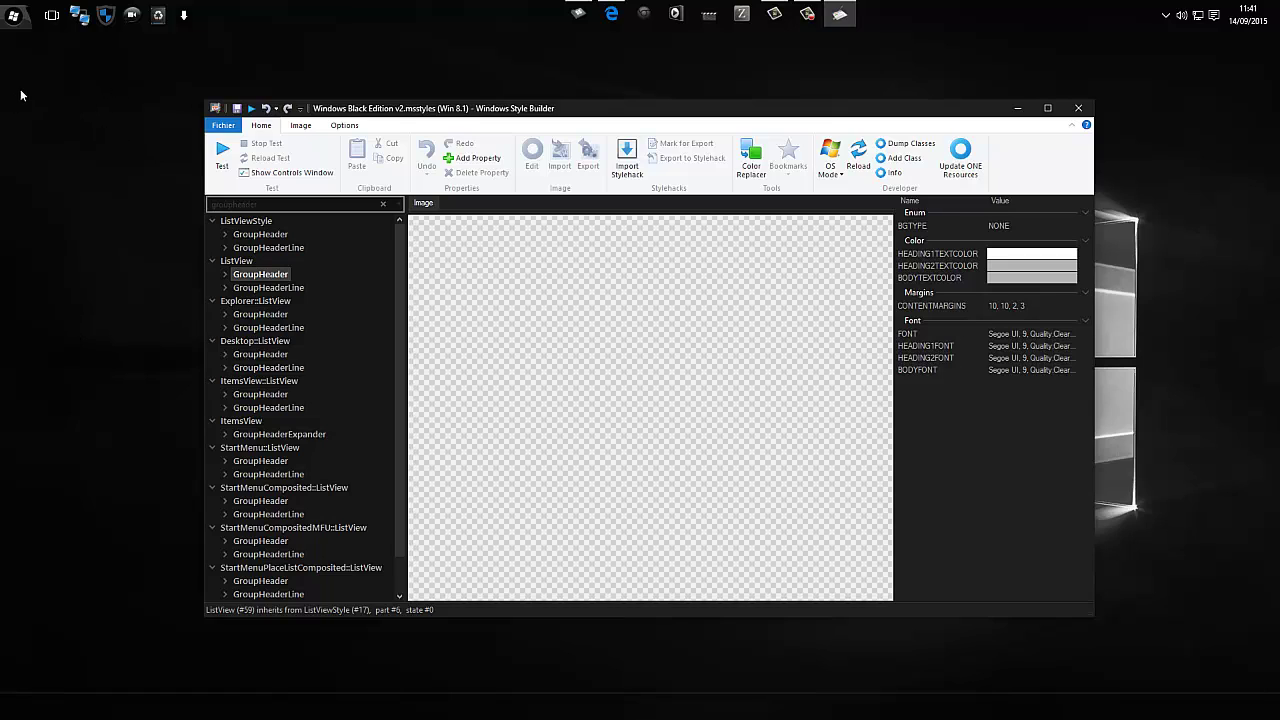
Review the MON PC group headings and set the ListView GroupHeader's HEADING1TEXTCOLOR to green (RGB 0, 255, 64).
left_click(363, 47)
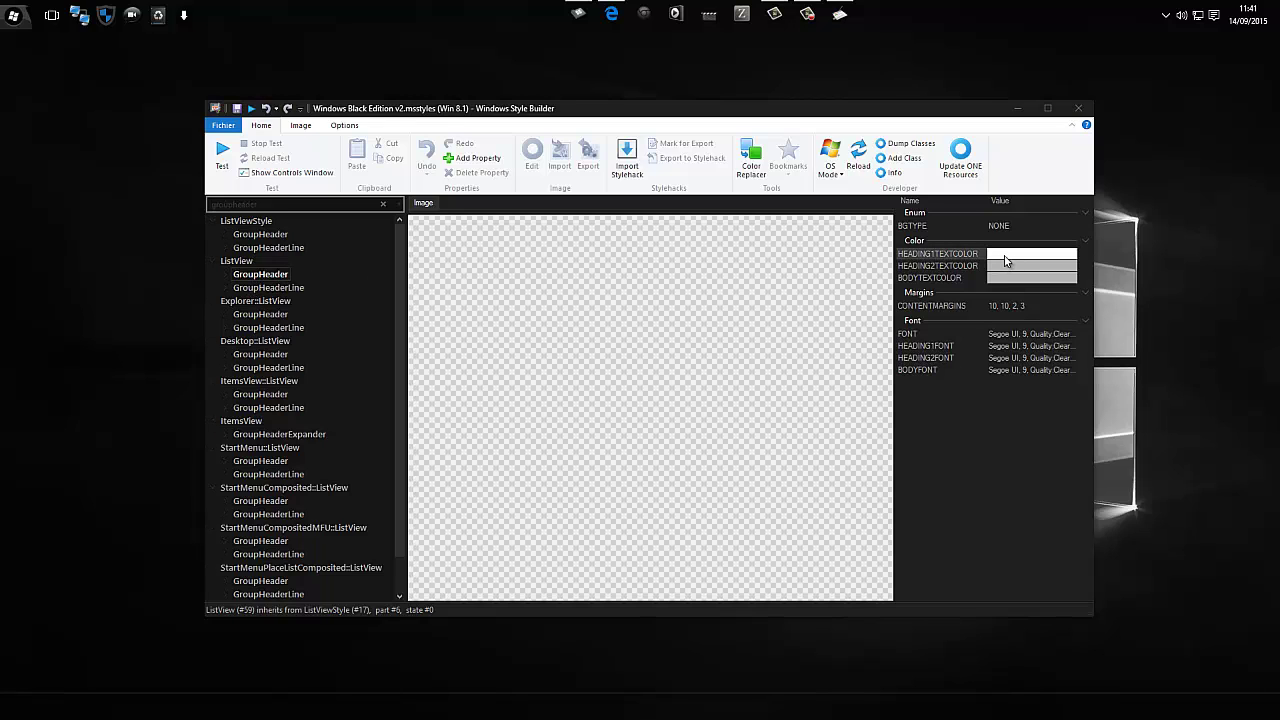
left_click(578, 14)
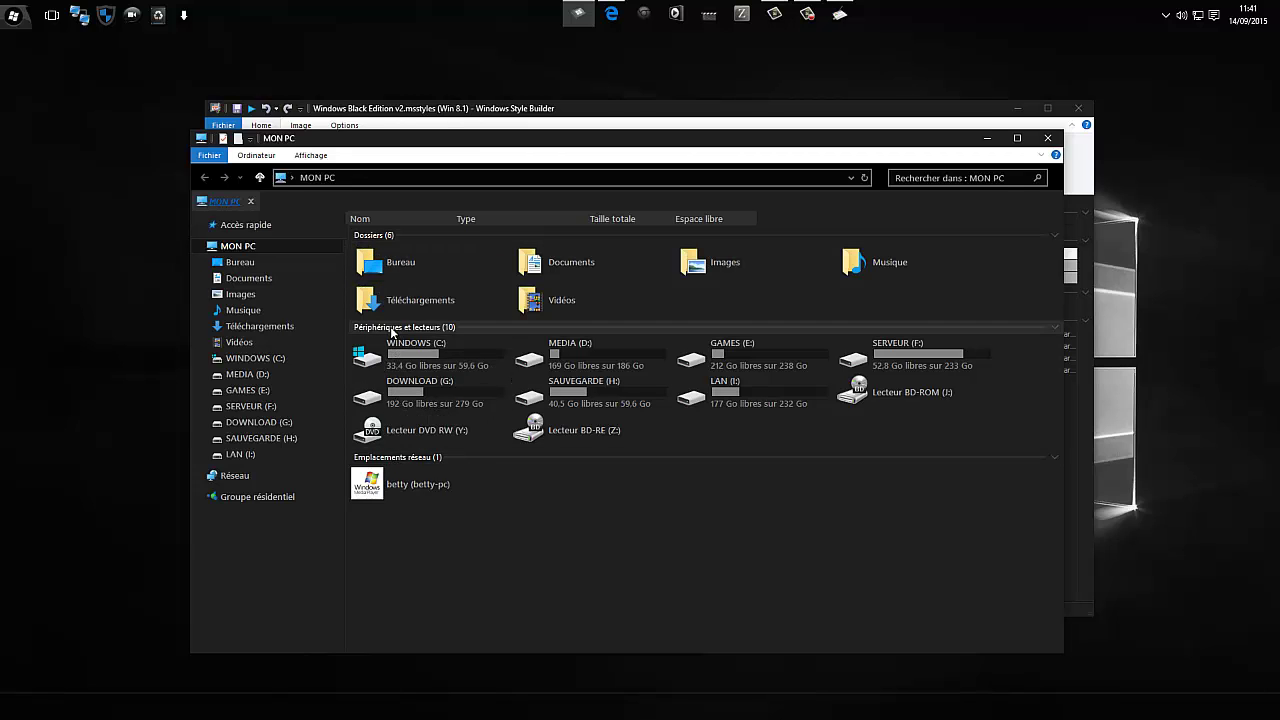
left_click(985, 139)
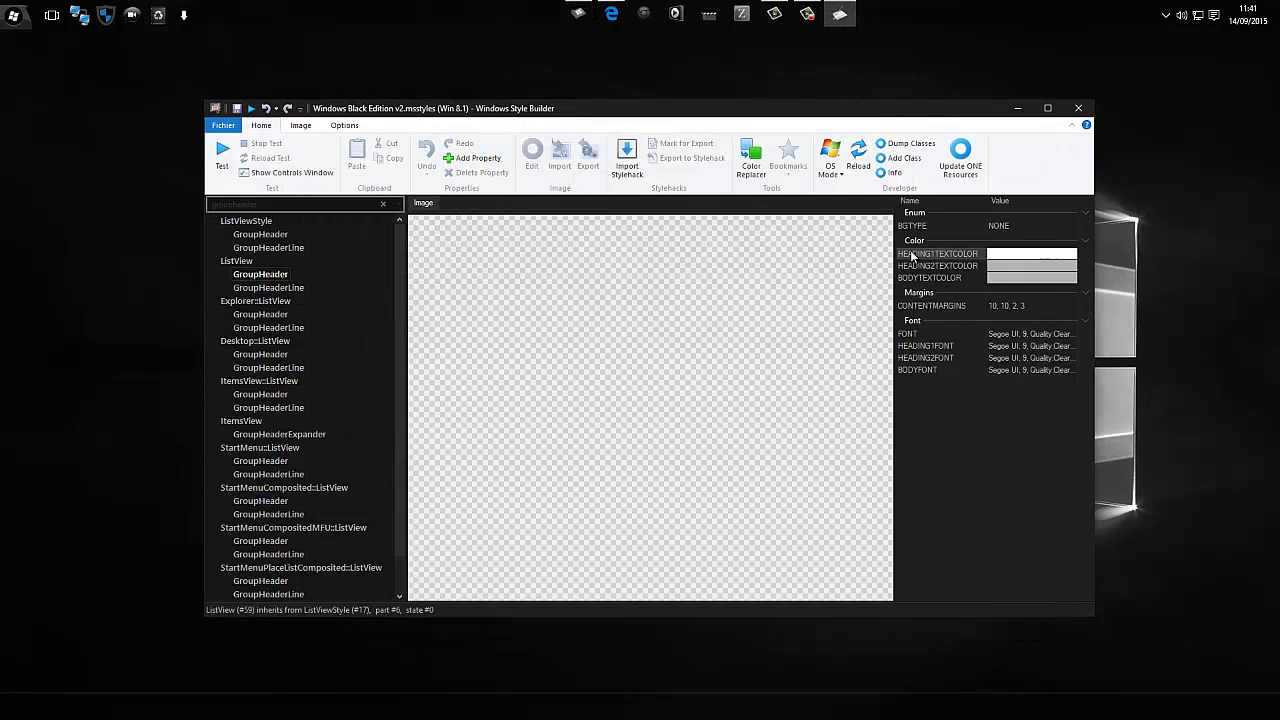
left_click(1028, 257)
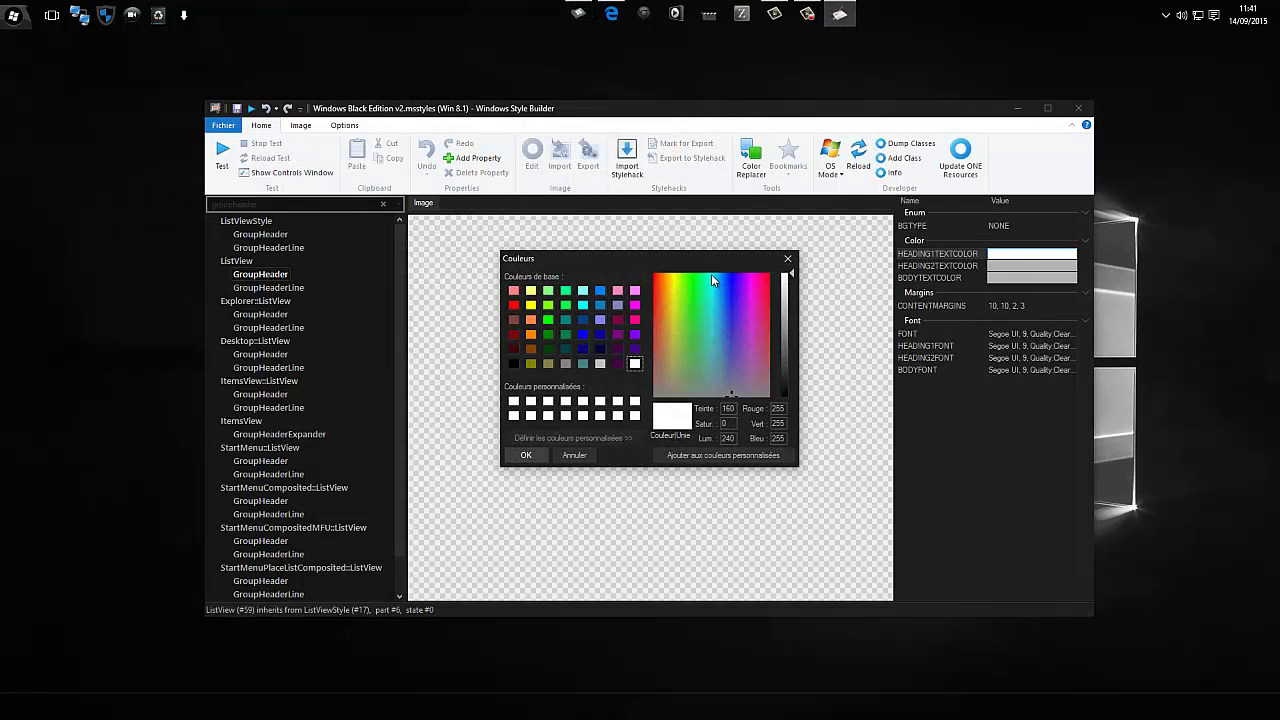
left_click_drag(703, 262, 691, 212)
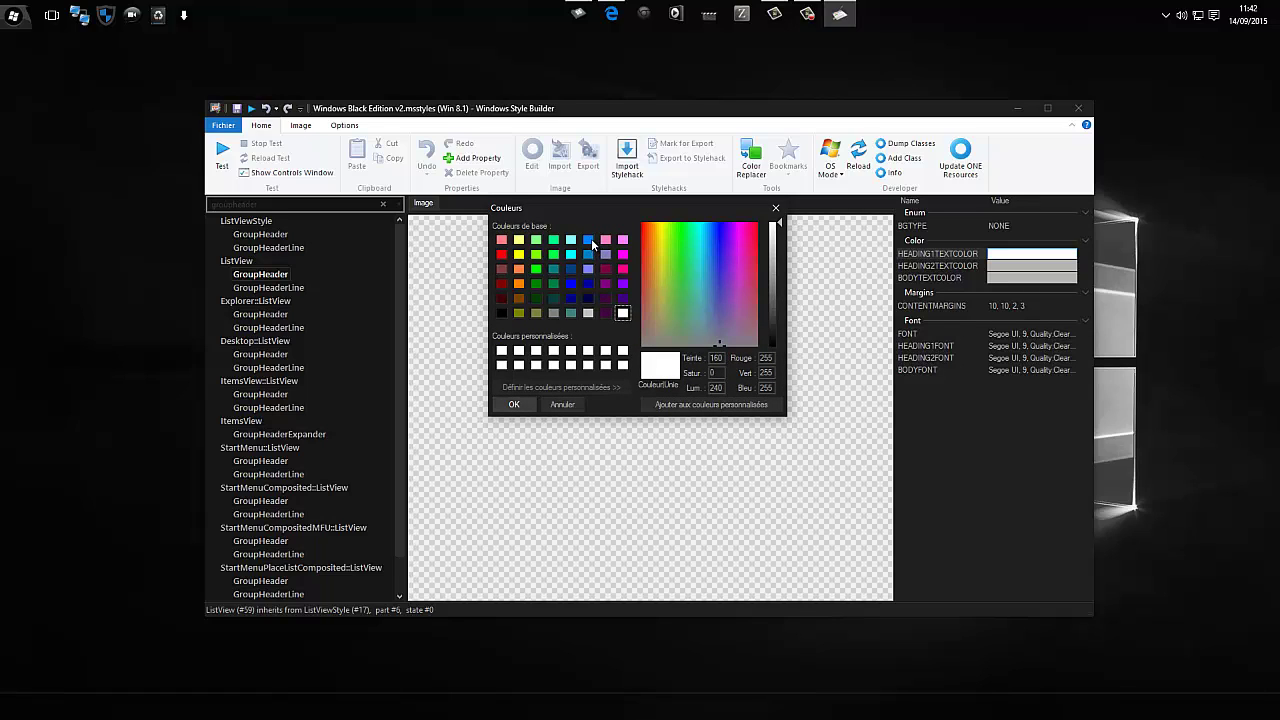
left_click(553, 256)
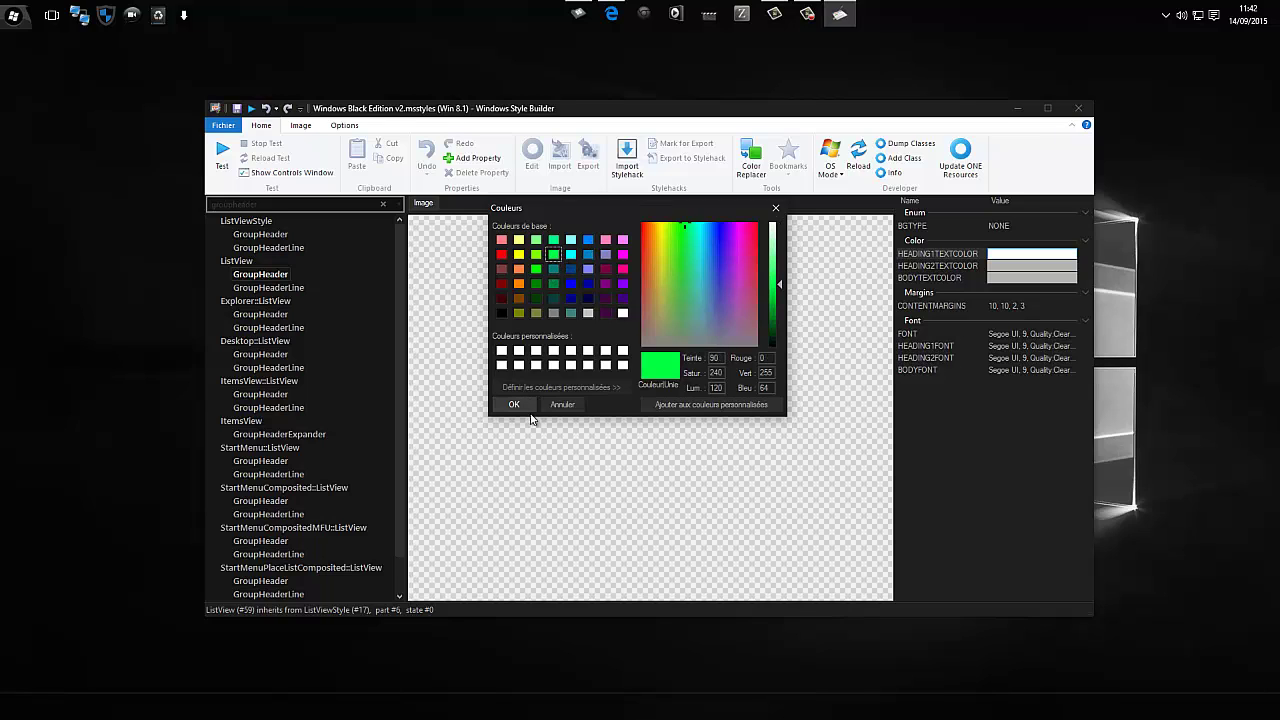
left_click(527, 402)
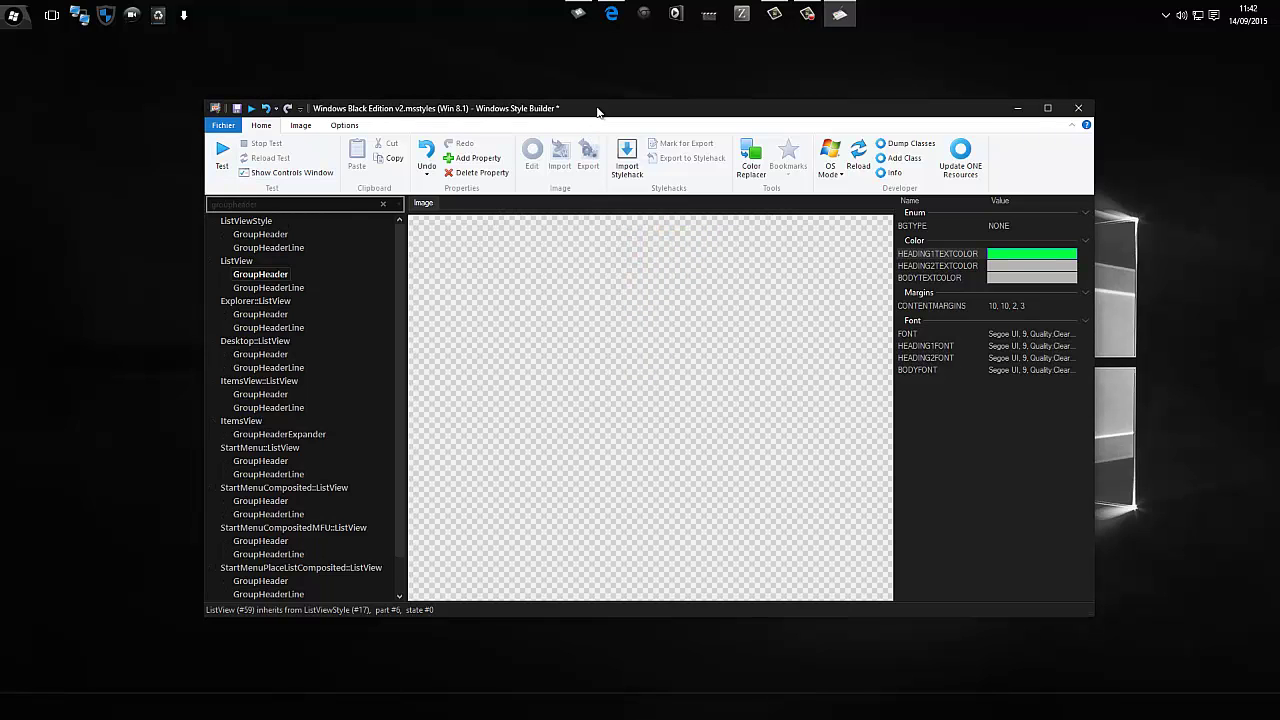
left_click_drag(602, 112, 616, 117)
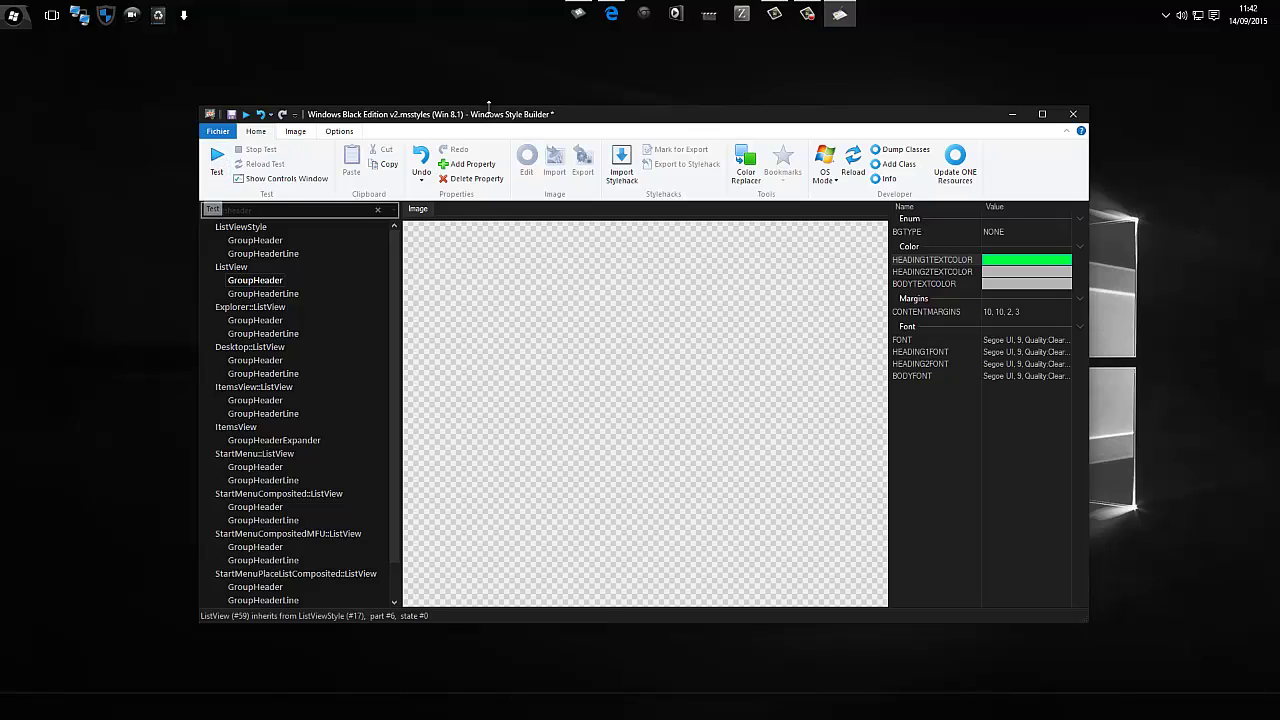
Run a test of the edited style and inspect the group heading color in the MON PC window.
left_click(218, 165)
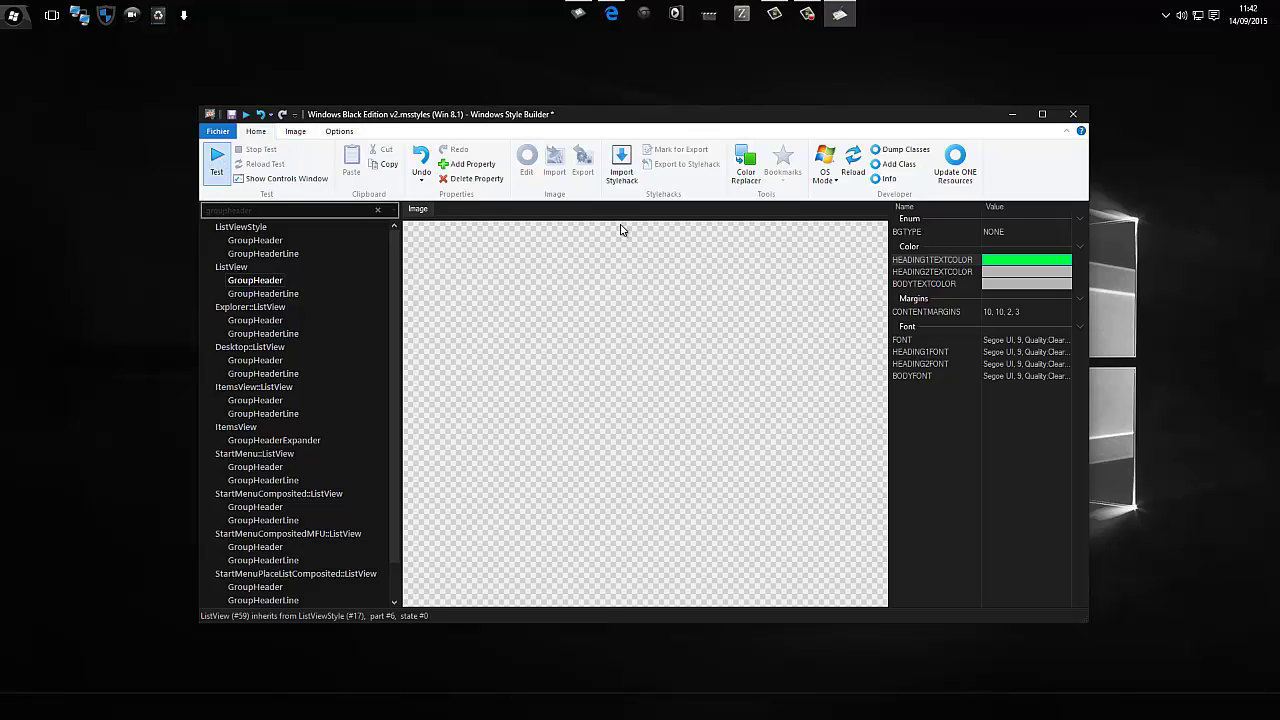
left_click(580, 12)
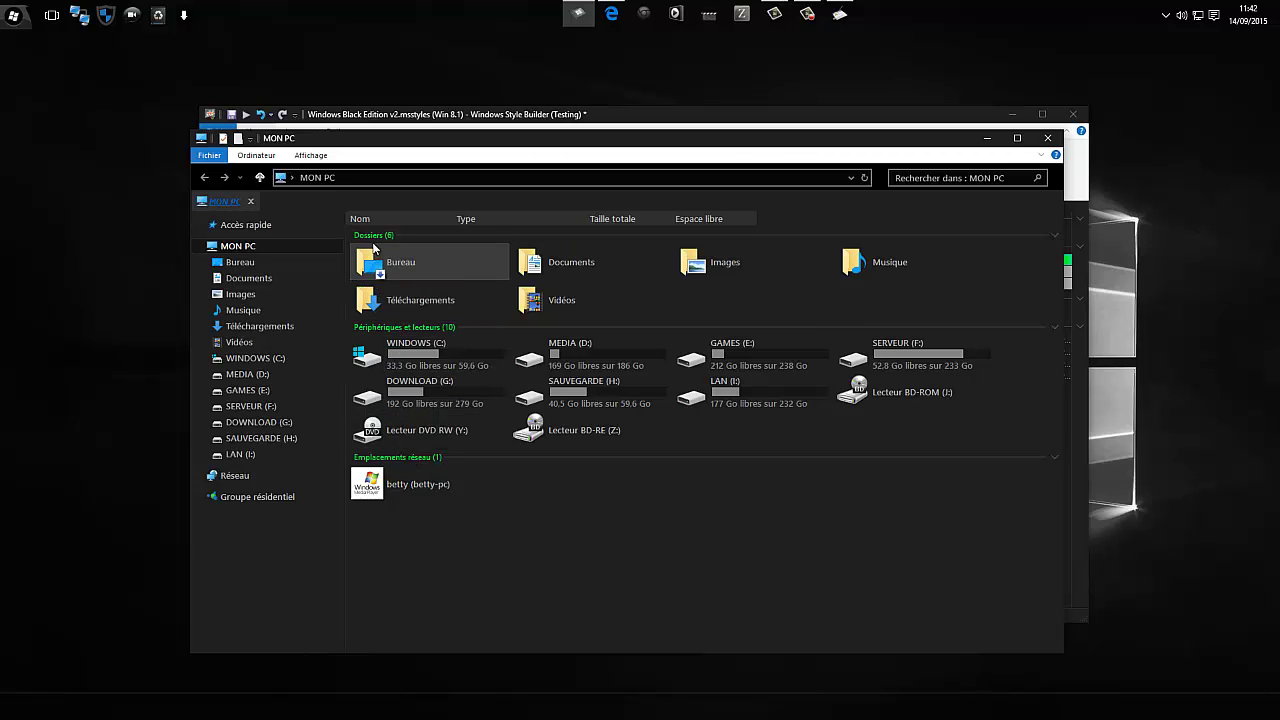
left_click(986, 138)
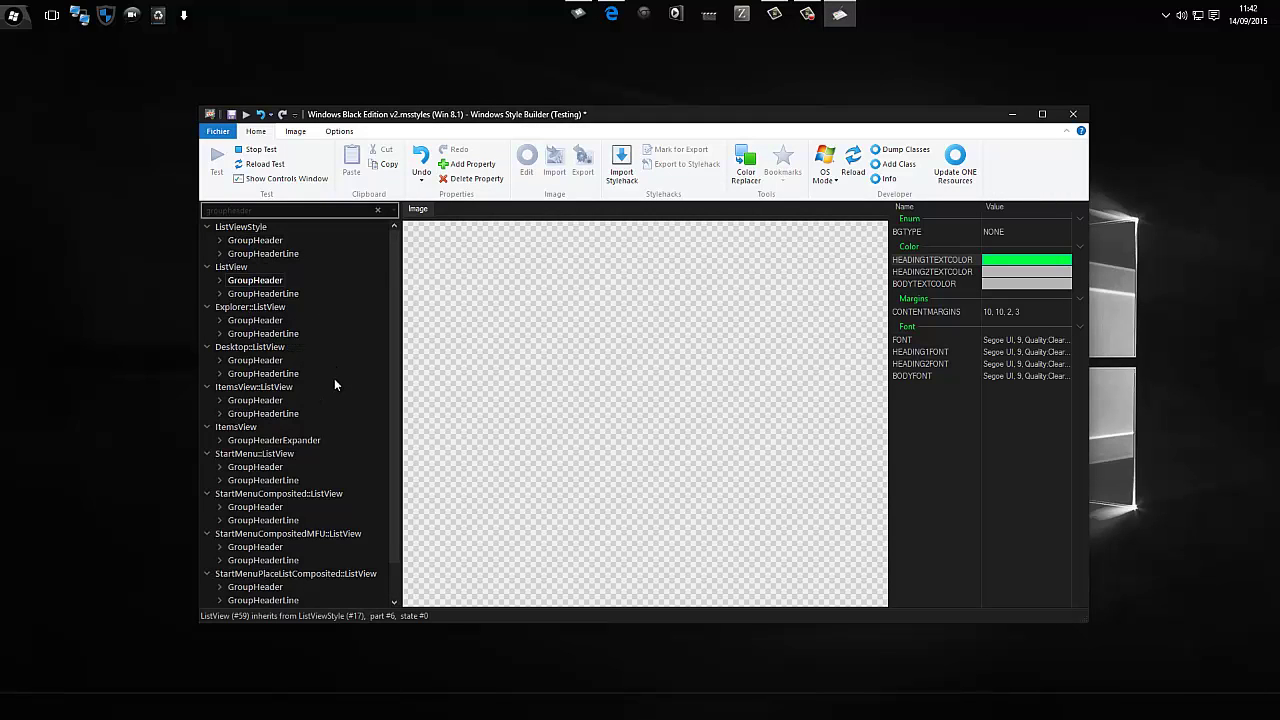
left_click(585, 65)
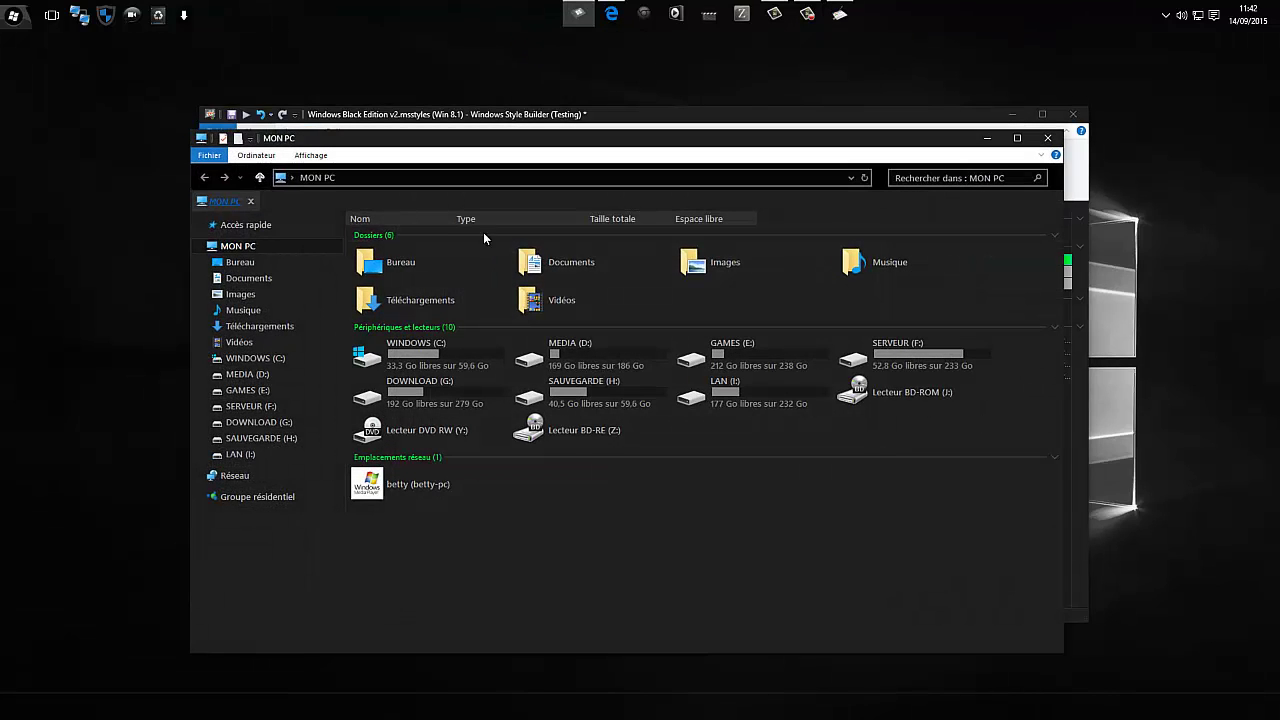
Switch to Edge, open the Vista Style Builder site's Forum and look through its list of boards.
left_click(616, 18)
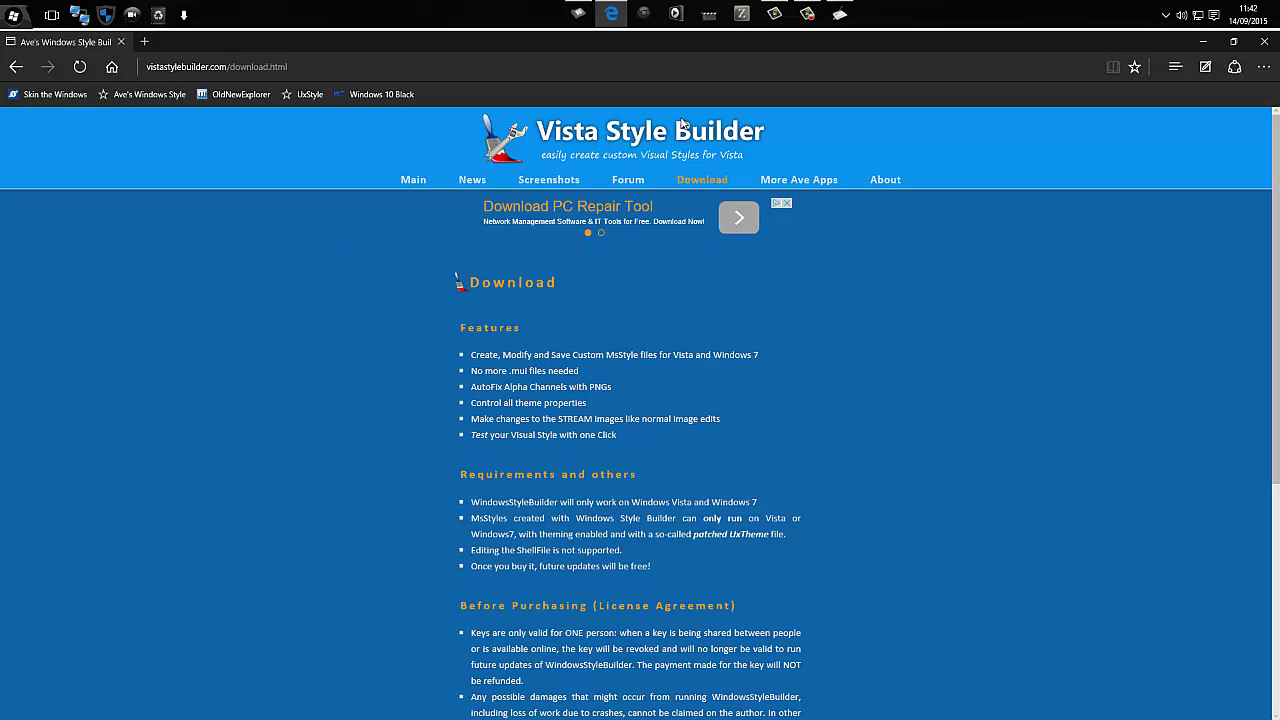
left_click(626, 180)
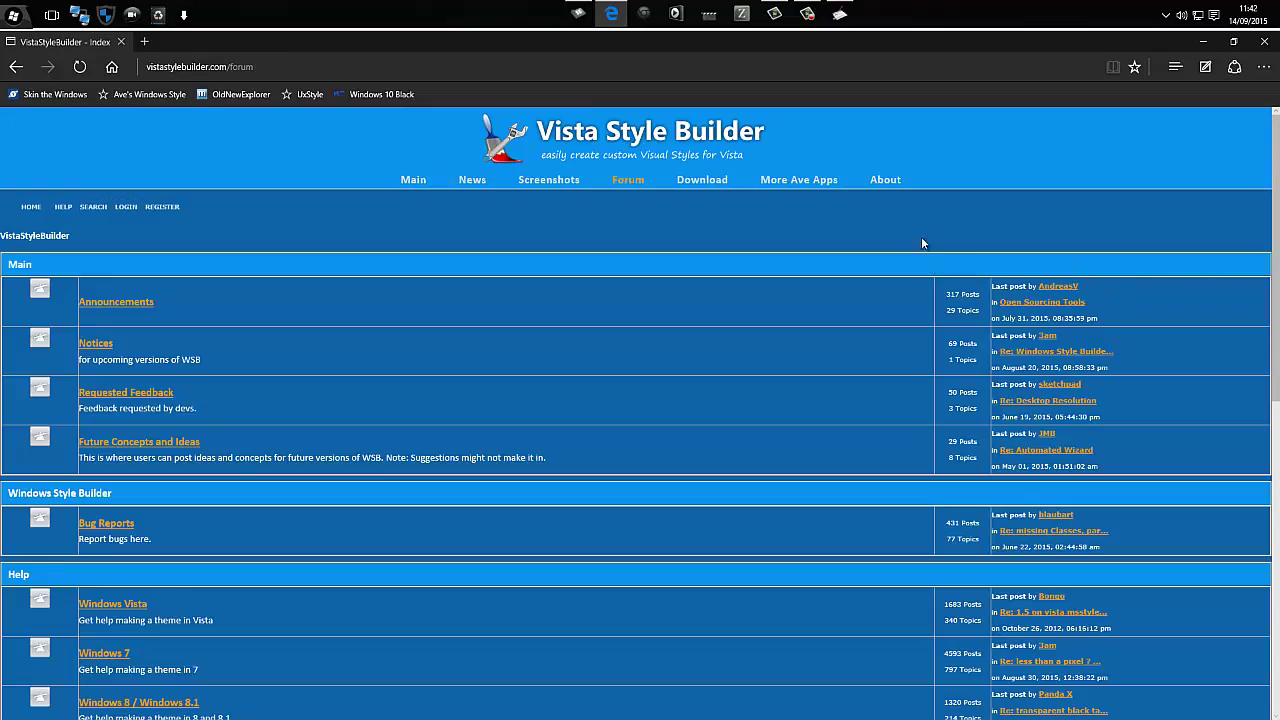
scroll(816, 362, "down", 10)
scroll(803, 377, "up", 10)
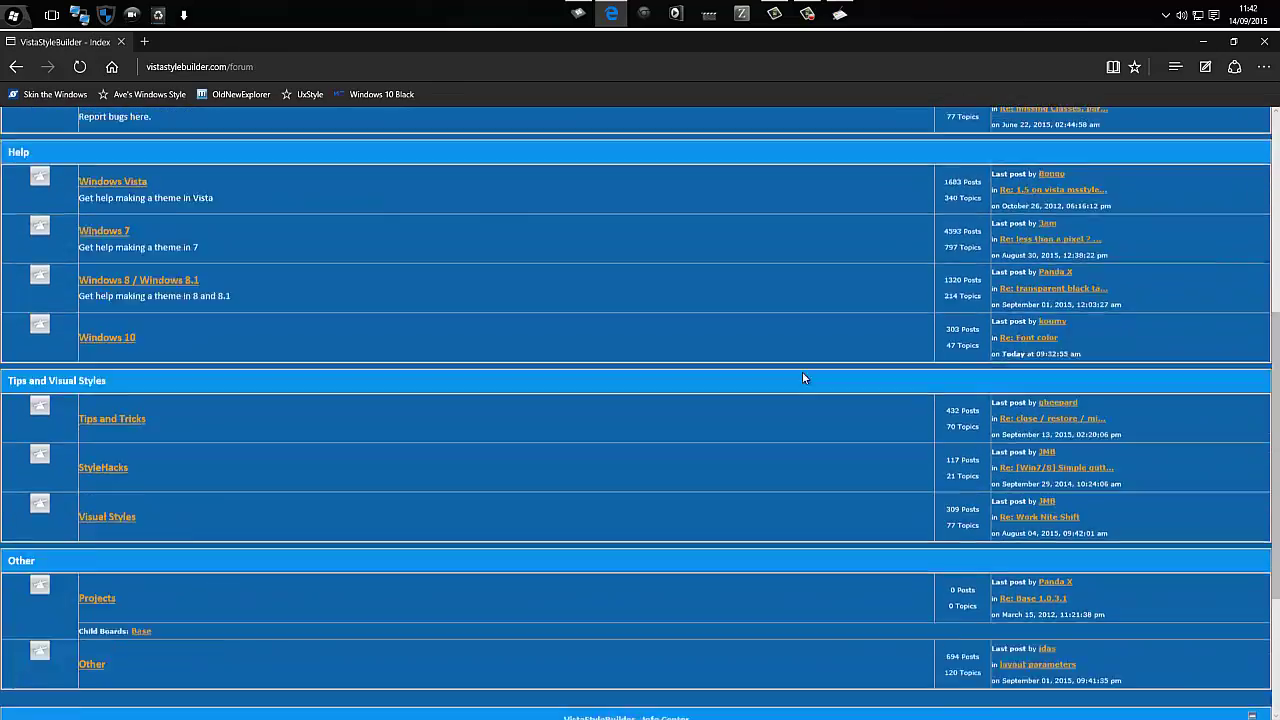
scroll(698, 310, "down", 10)
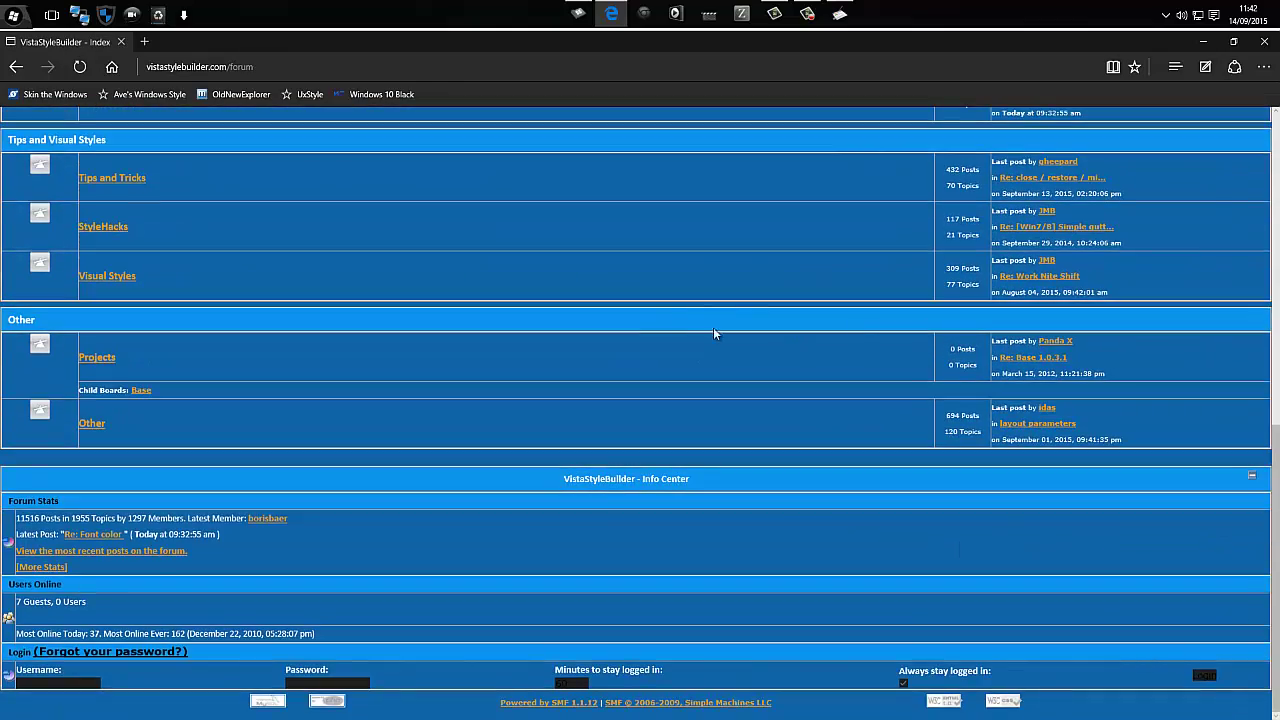
scroll(629, 343, "up", 9)
scroll(580, 357, "down", 5)
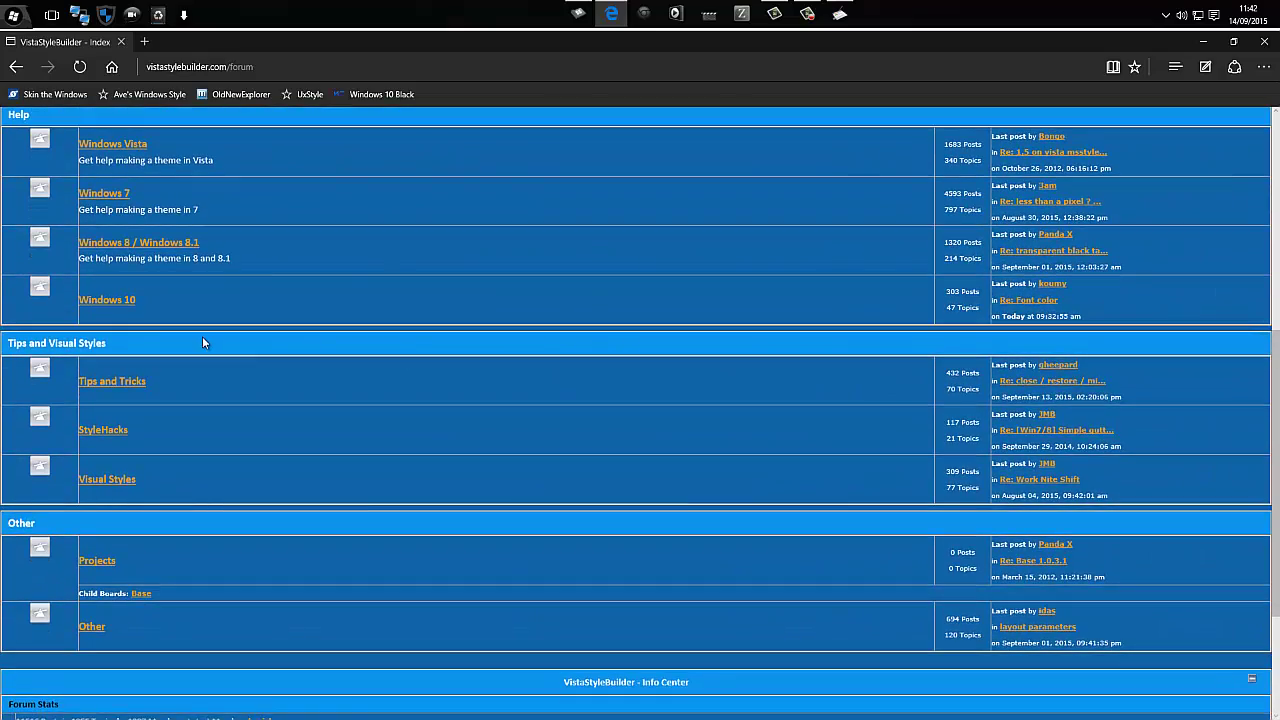
Open the forum's Windows 10 help board and browse its topics.
left_click(110, 309)
scroll(503, 448, "down", 5)
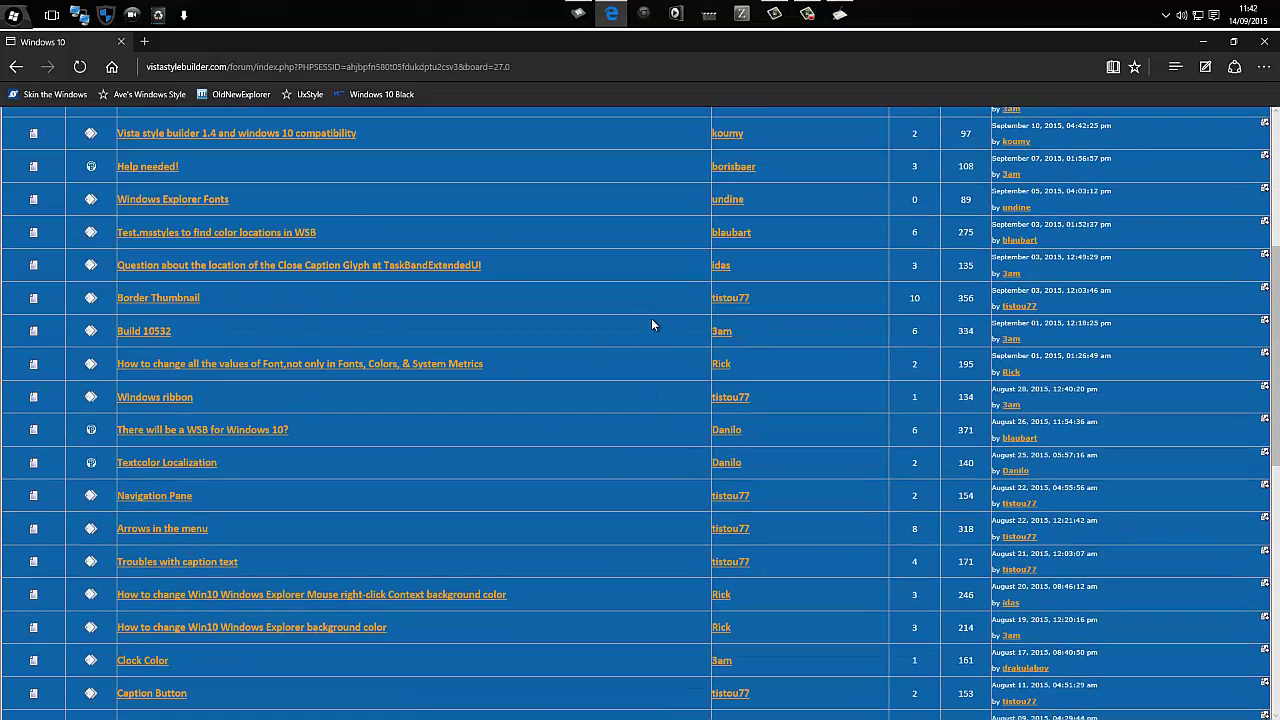
scroll(651, 324, "up", 5)
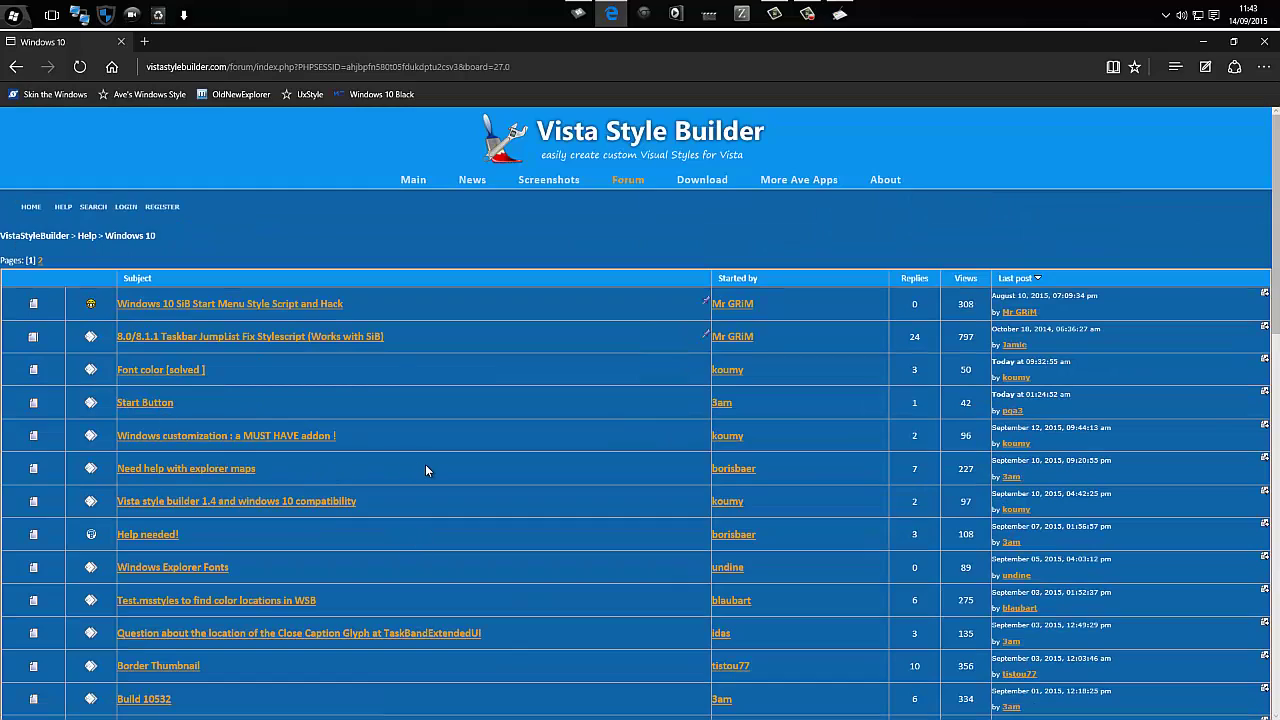
scroll(425, 464, "down", 3)
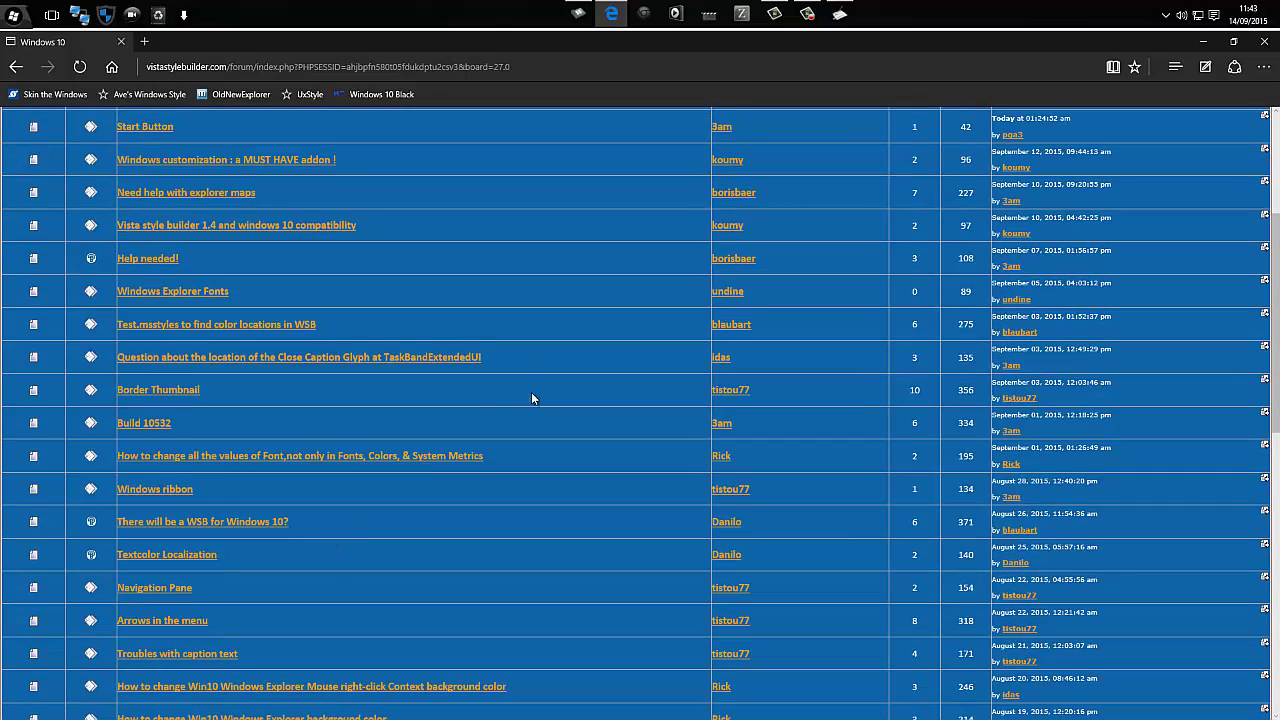
Open the "Font color [solved ]" topic, read the question and the HEADING1TEXTCOLOR reply, and return to the Windows 10 board.
scroll(531, 385, "up", 3)
left_click(168, 372)
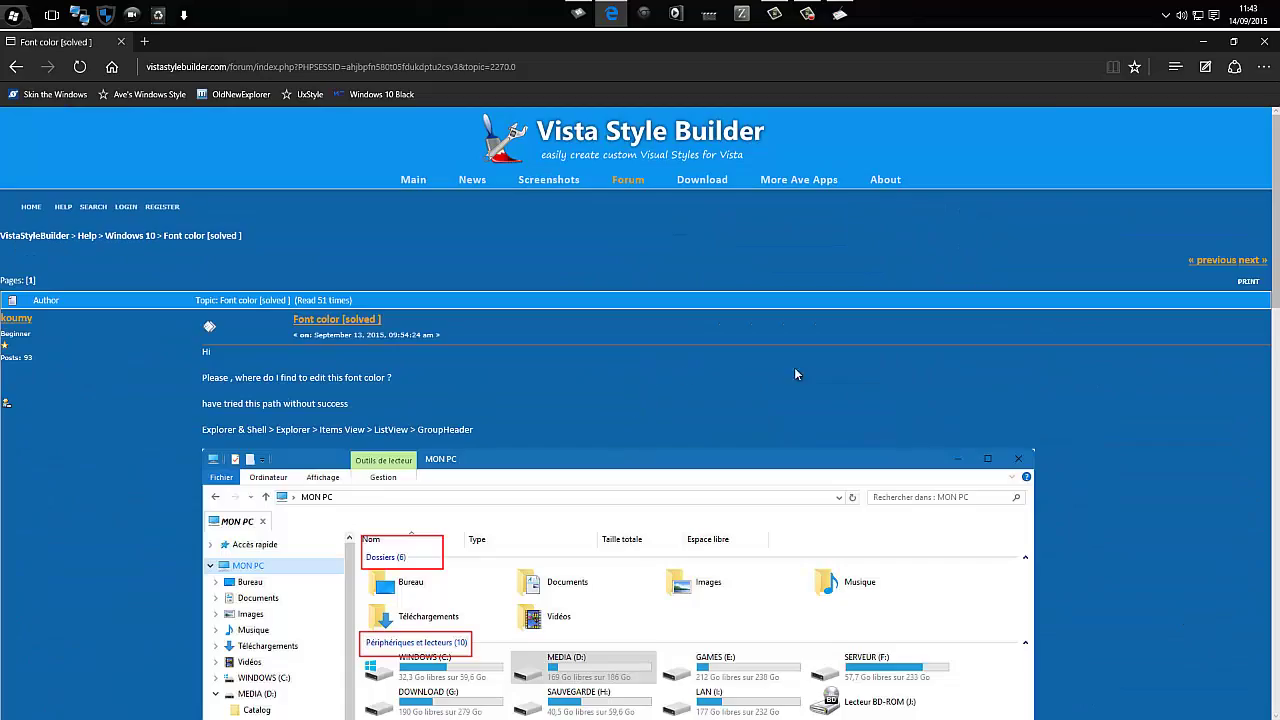
scroll(773, 375, "down", 4)
scroll(1103, 280, "down", 2)
scroll(1195, 390, "up", 4)
scroll(1187, 401, "down", 9)
scroll(1187, 401, "up", 5)
scroll(1187, 401, "down", 5)
scroll(1187, 401, "up", 8)
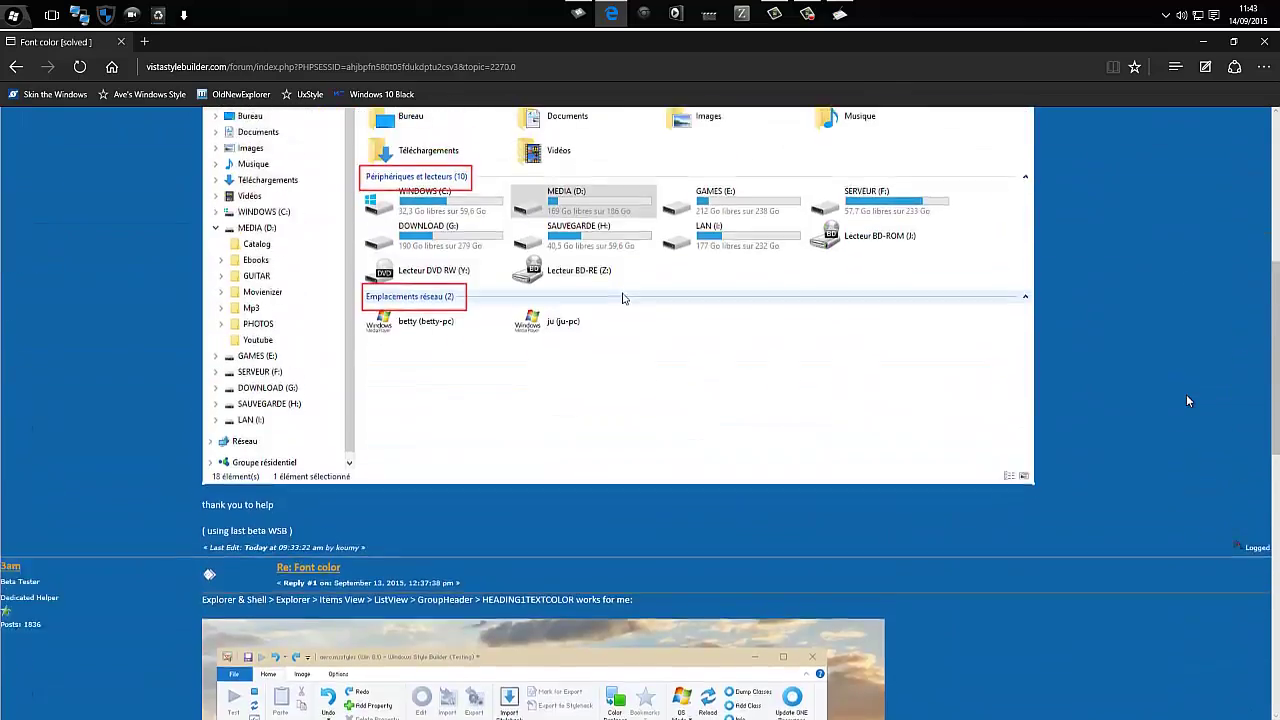
scroll(1187, 401, "up", 4)
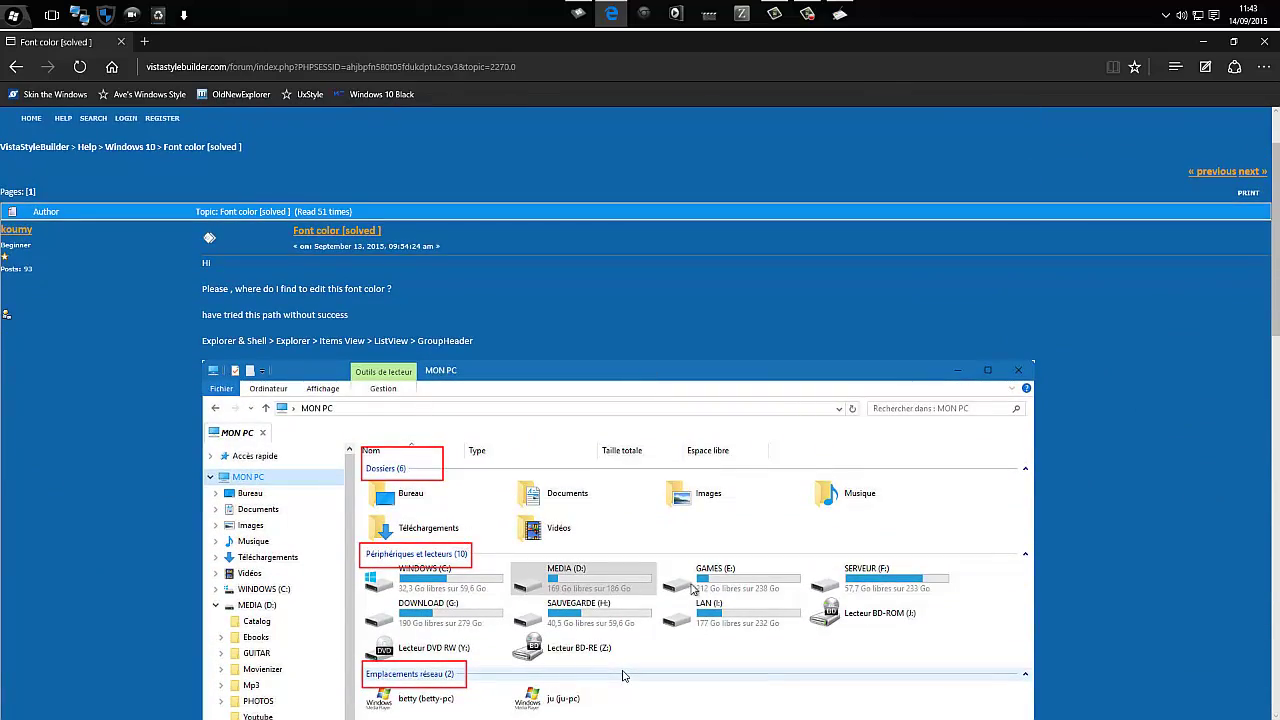
scroll(631, 562, "down", 4)
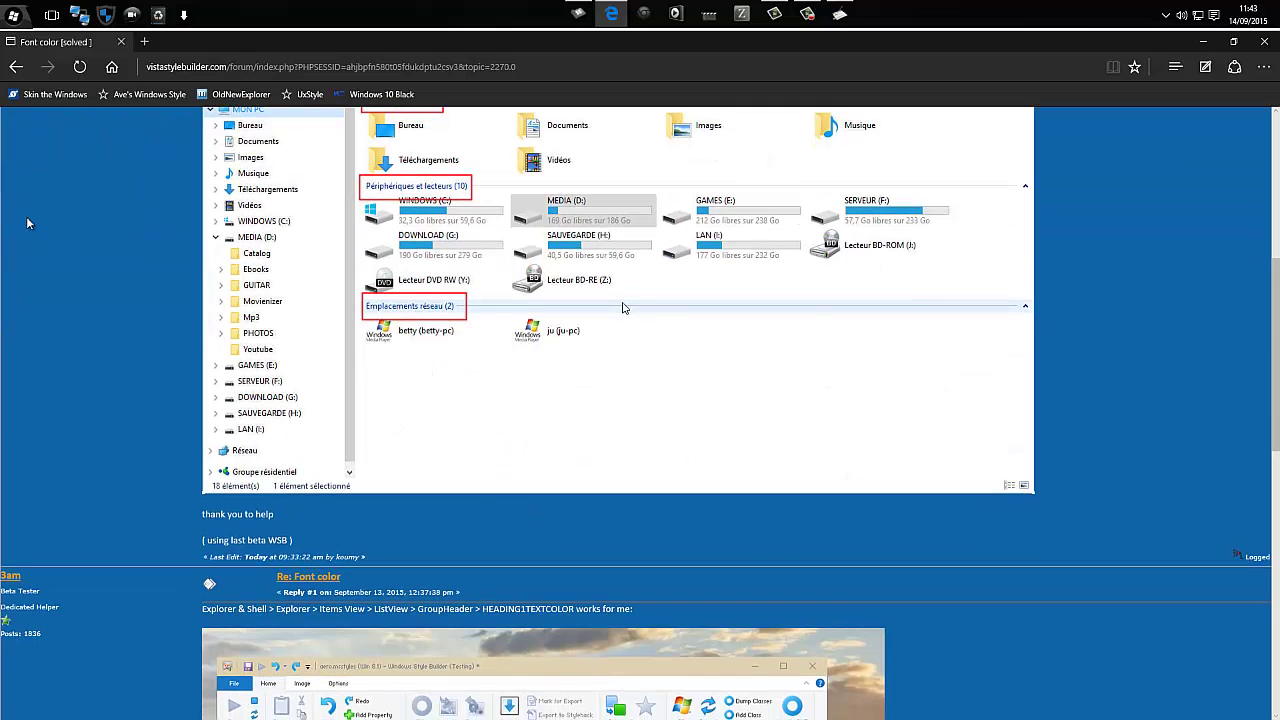
scroll(20, 404, "down", 5)
scroll(55, 378, "up", 3)
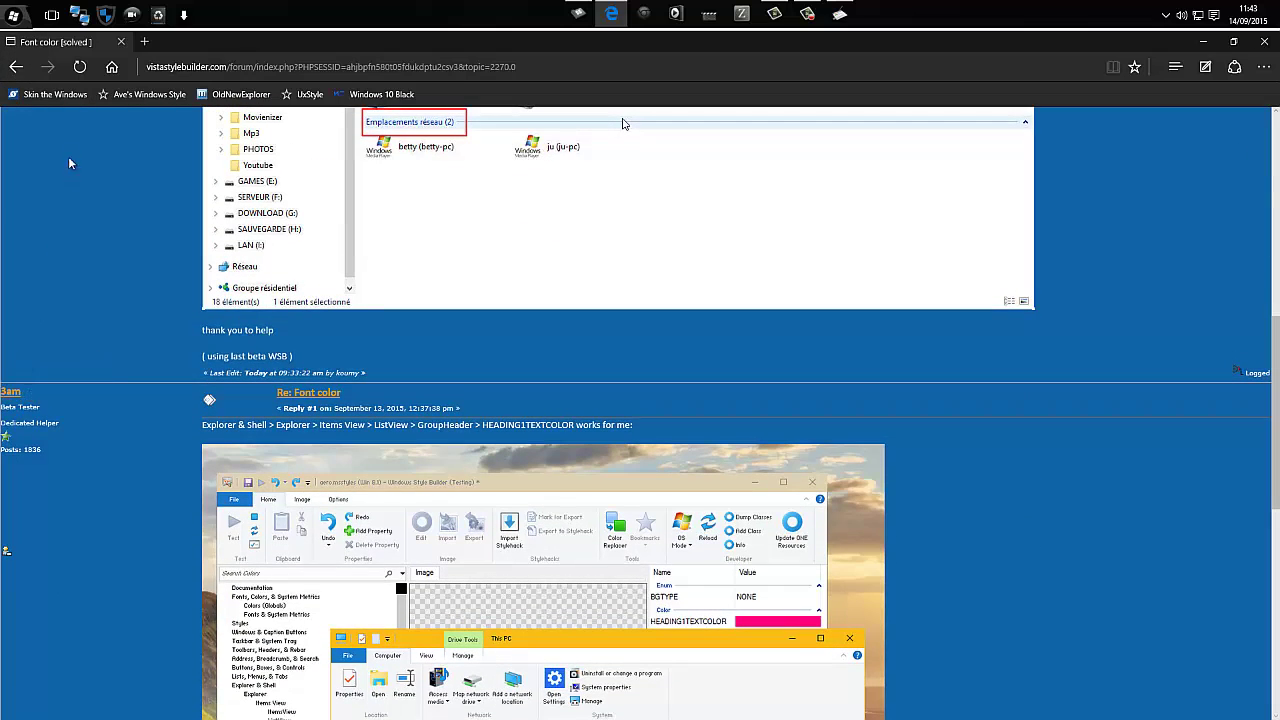
left_click(16, 66)
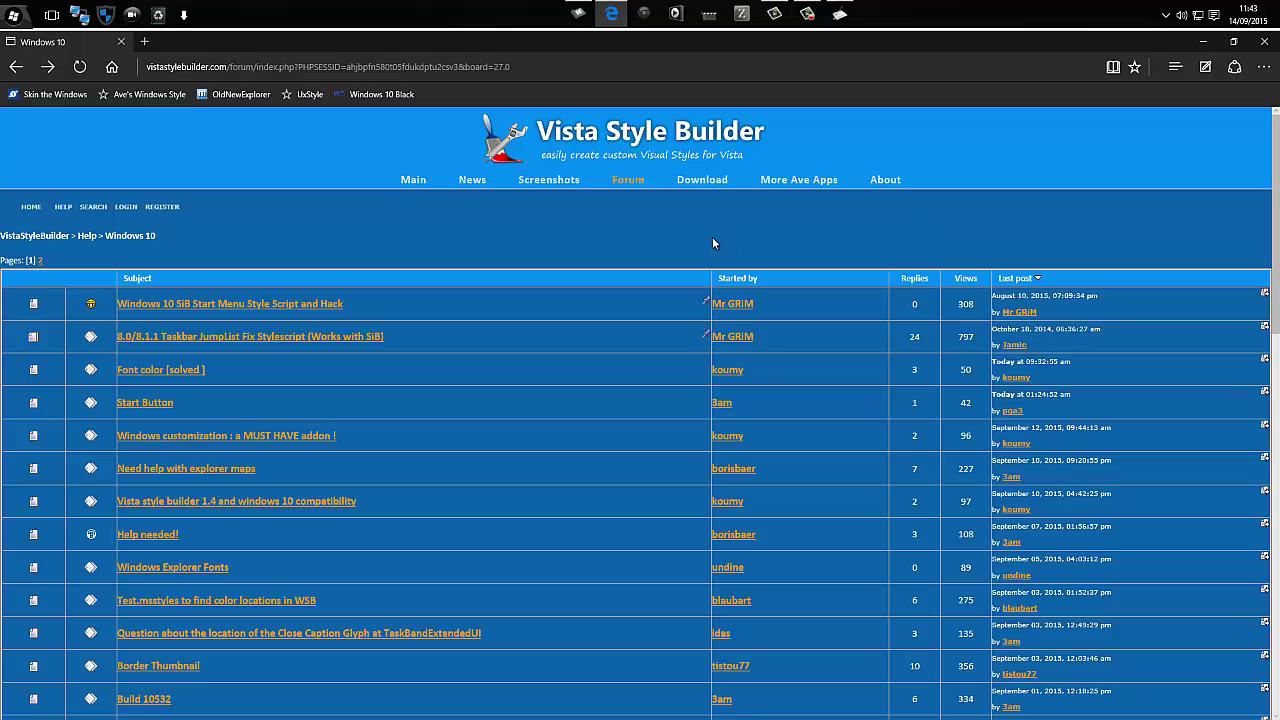
Switch to Windows Style Builder, search the style classes for "progress" and expand the Progress class.
left_click(840, 14)
left_click(1151, 116)
left_click(1203, 41)
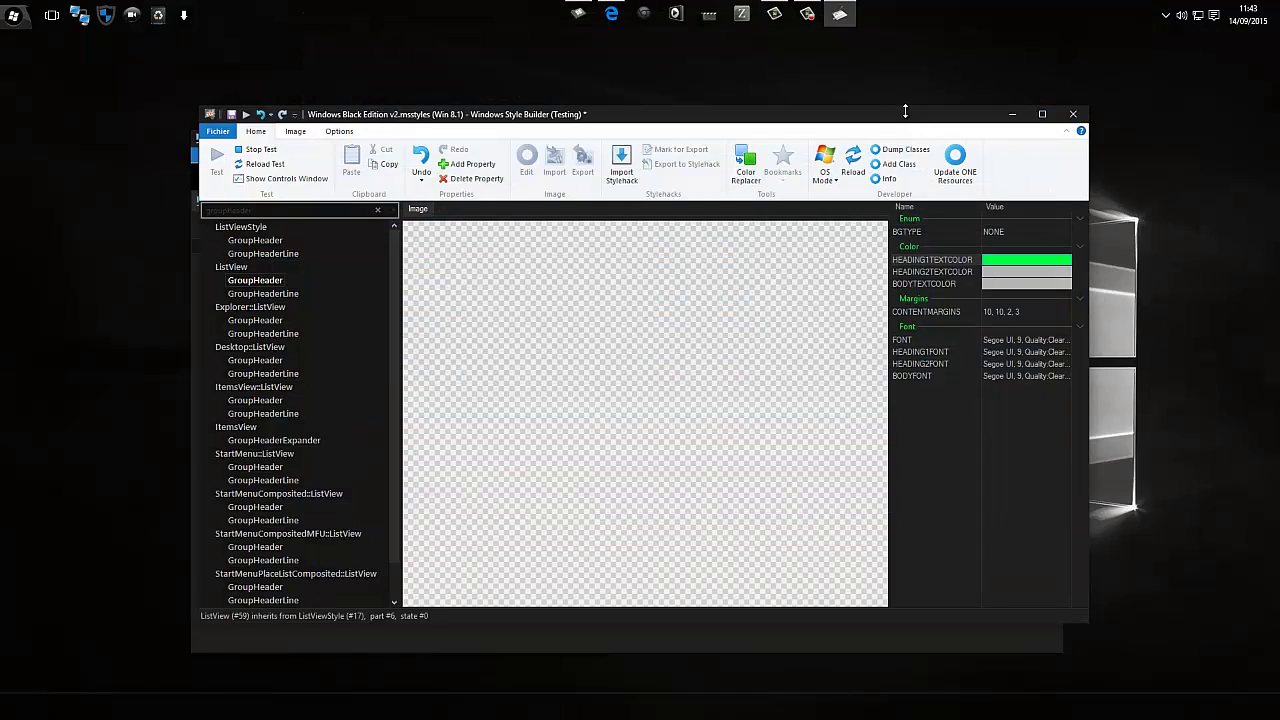
left_click_drag(905, 118, 955, 107)
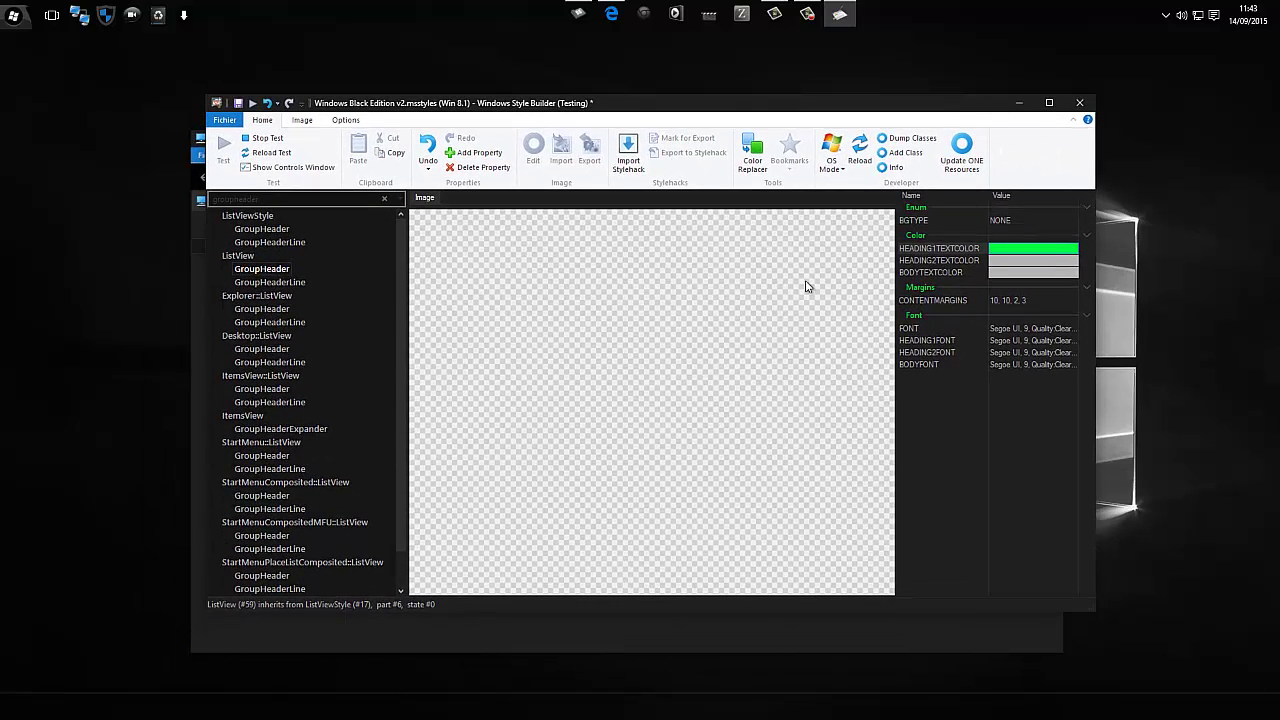
key("ctrl+f")
type("progress")
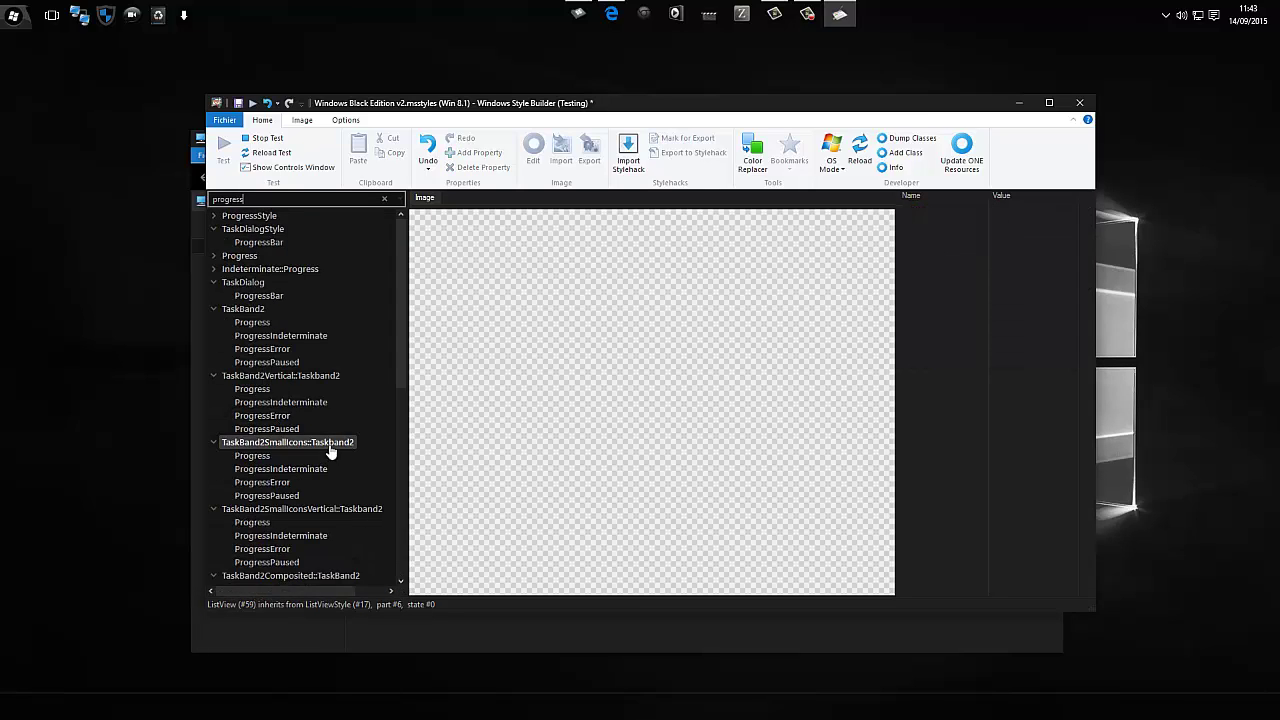
double_click(240, 256)
Inspect the drive storage bars in MON PC and select the Device Storage state of the Progress class's Fill part in Windows Style Builder.
left_click(578, 14)
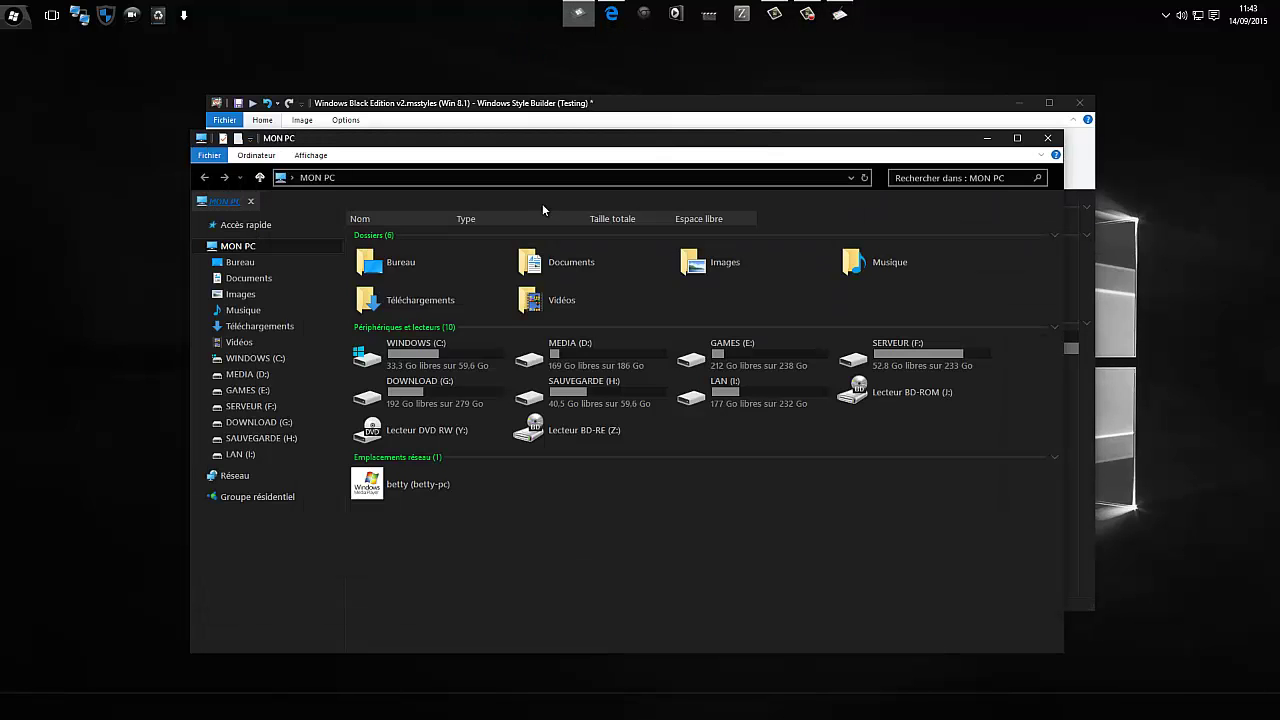
left_click(422, 355)
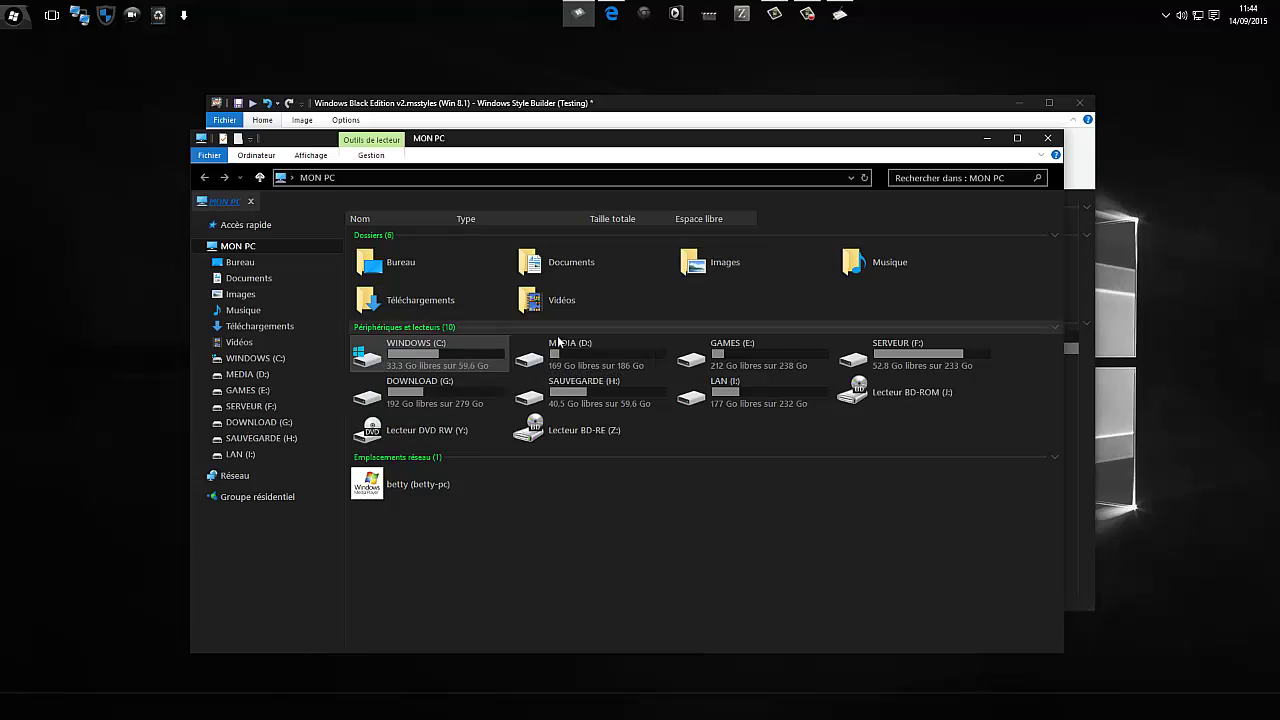
left_click(987, 139)
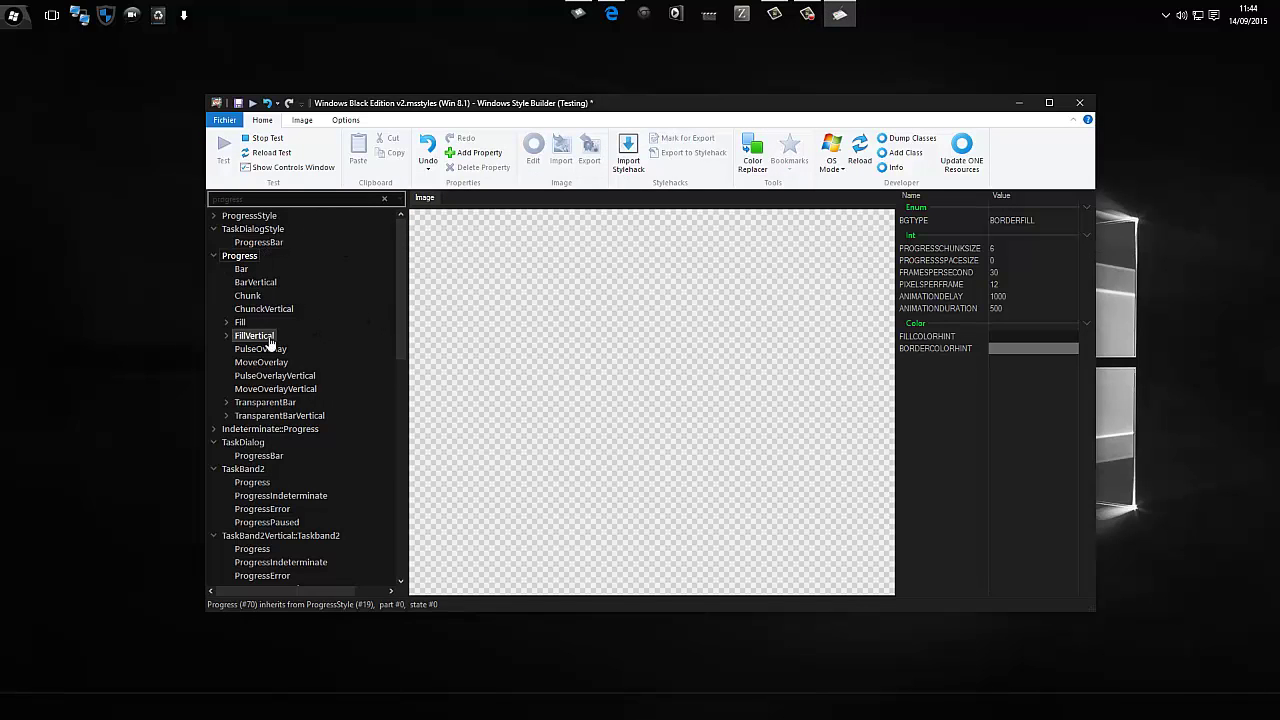
double_click(240, 323)
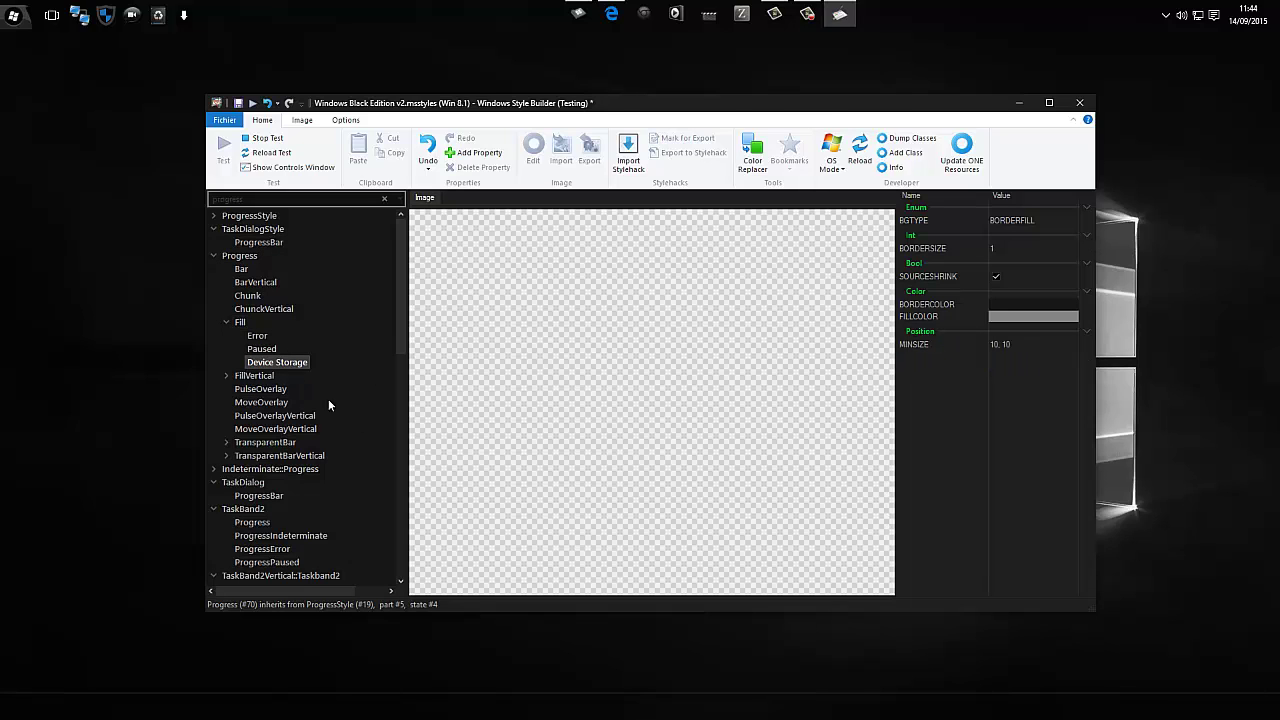
left_click(1013, 313)
Arrange the Windows Style Builder and MON PC windows so the drive bars and the style properties are both in view.
left_click_drag(660, 103, 877, 75)
mouse_move(580, 16)
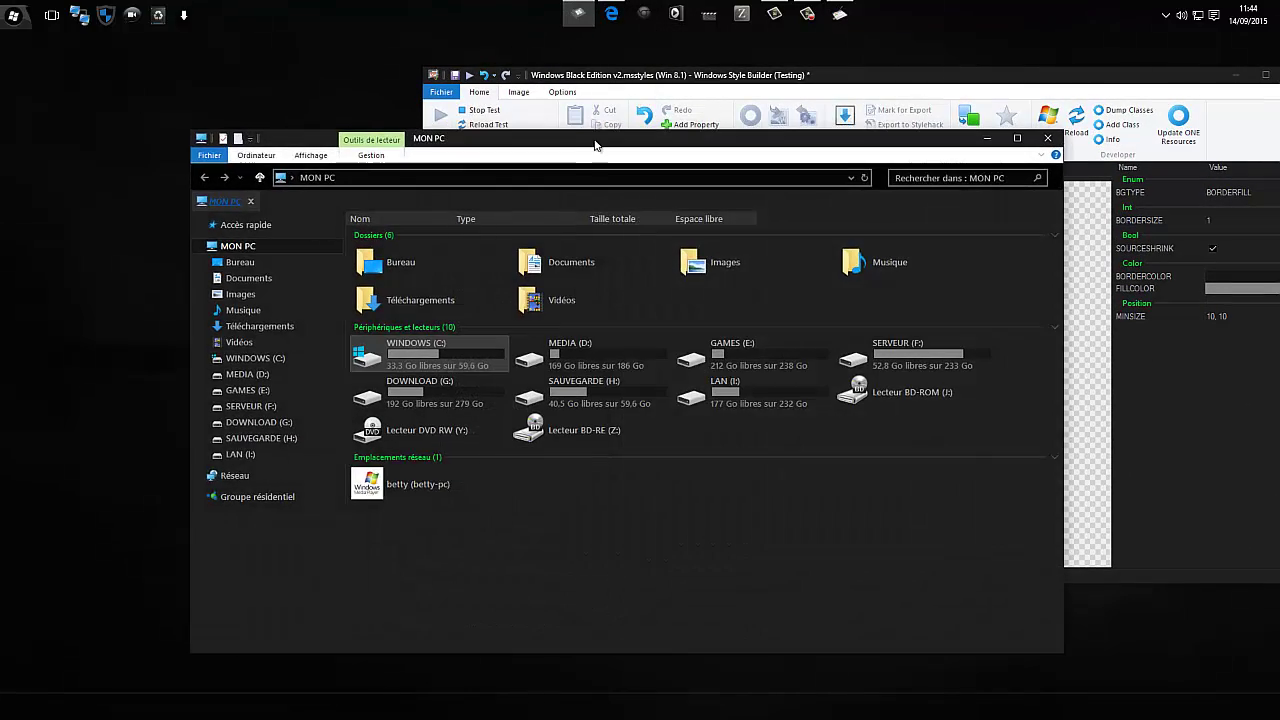
left_click(600, 80)
left_click_drag(418, 147, 301, 143)
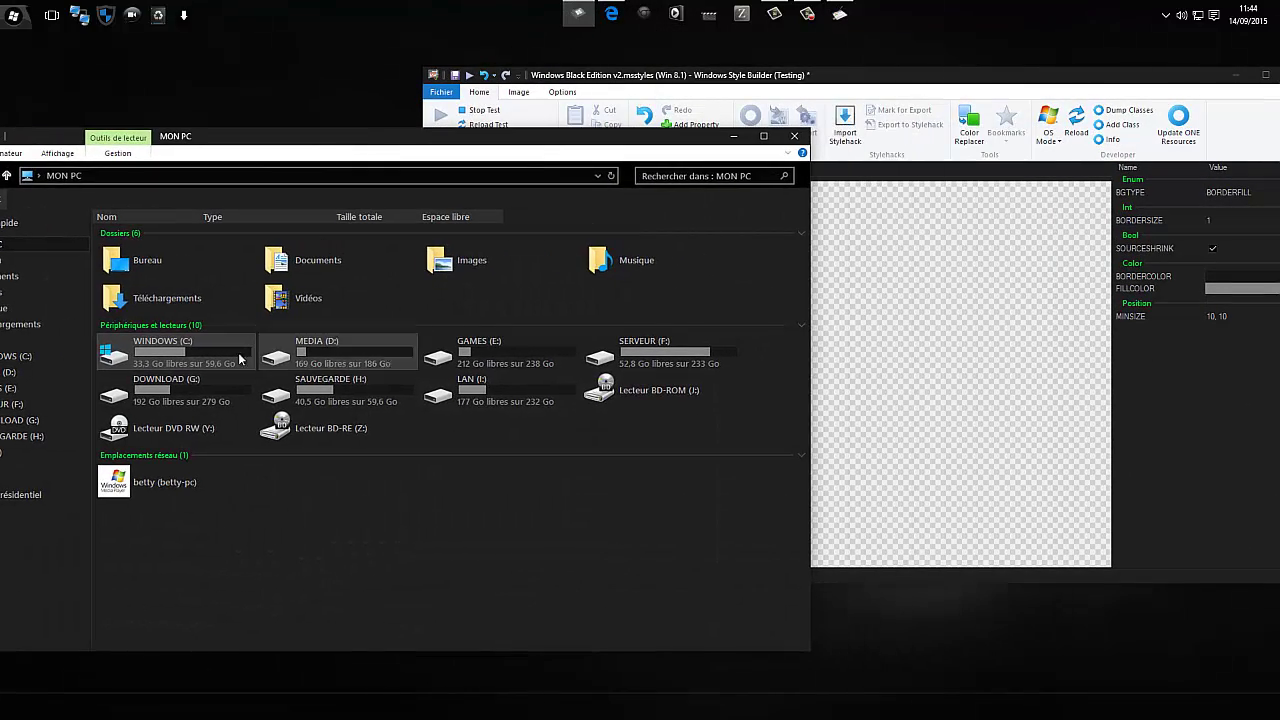
Set Device Storage's FILLCOLOR to blue (RGB 0, 128, 255) and reload the test to check the drive bars in MON PC.
double_click(1234, 288)
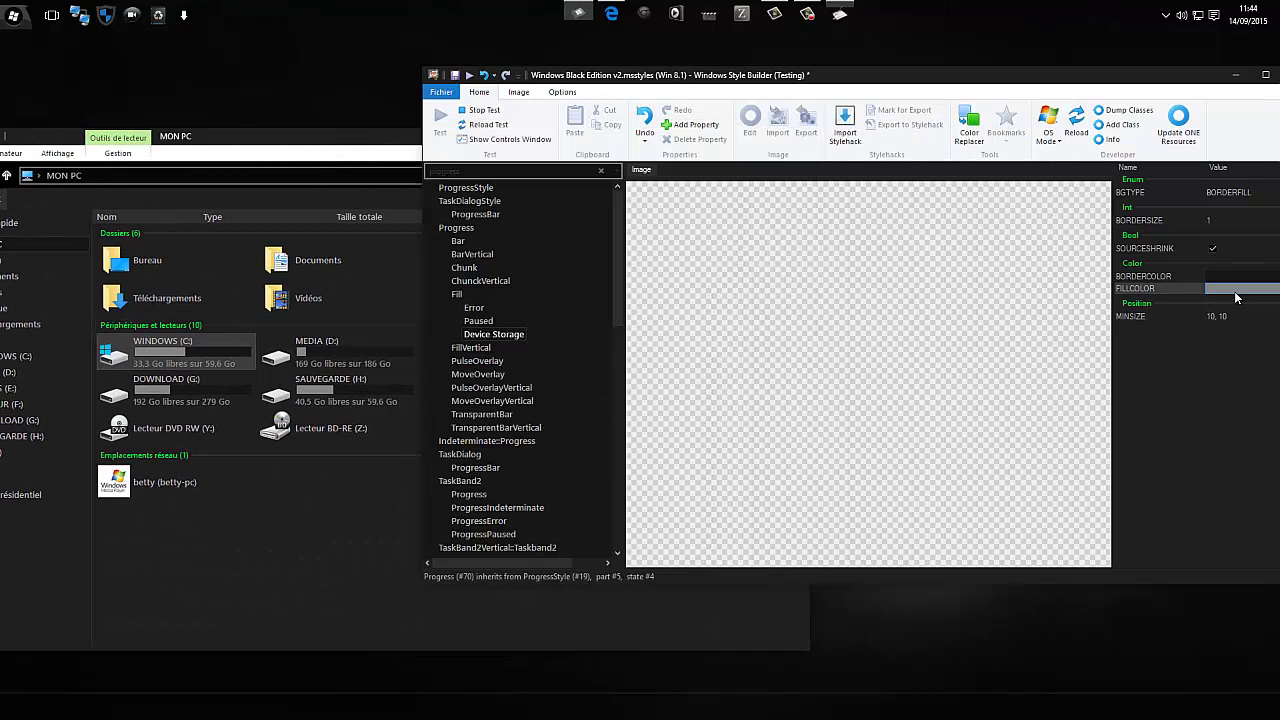
left_click(818, 257)
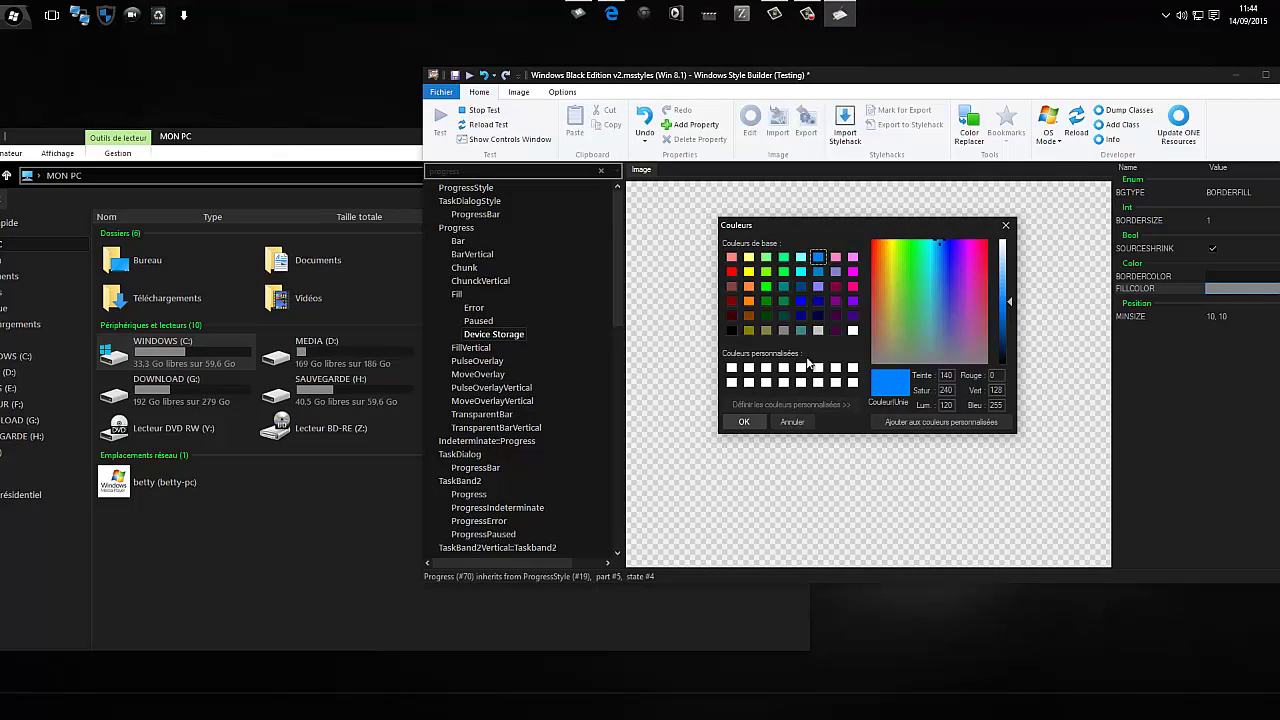
left_click(743, 422)
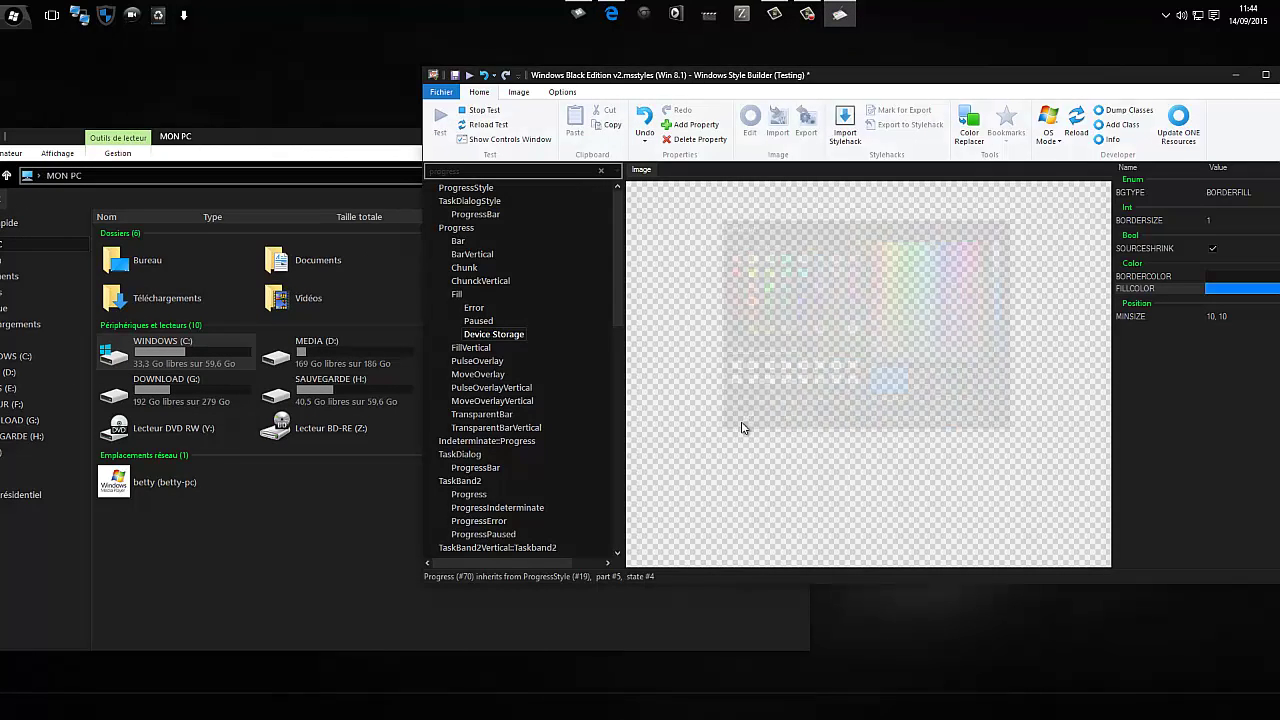
left_click(473, 126)
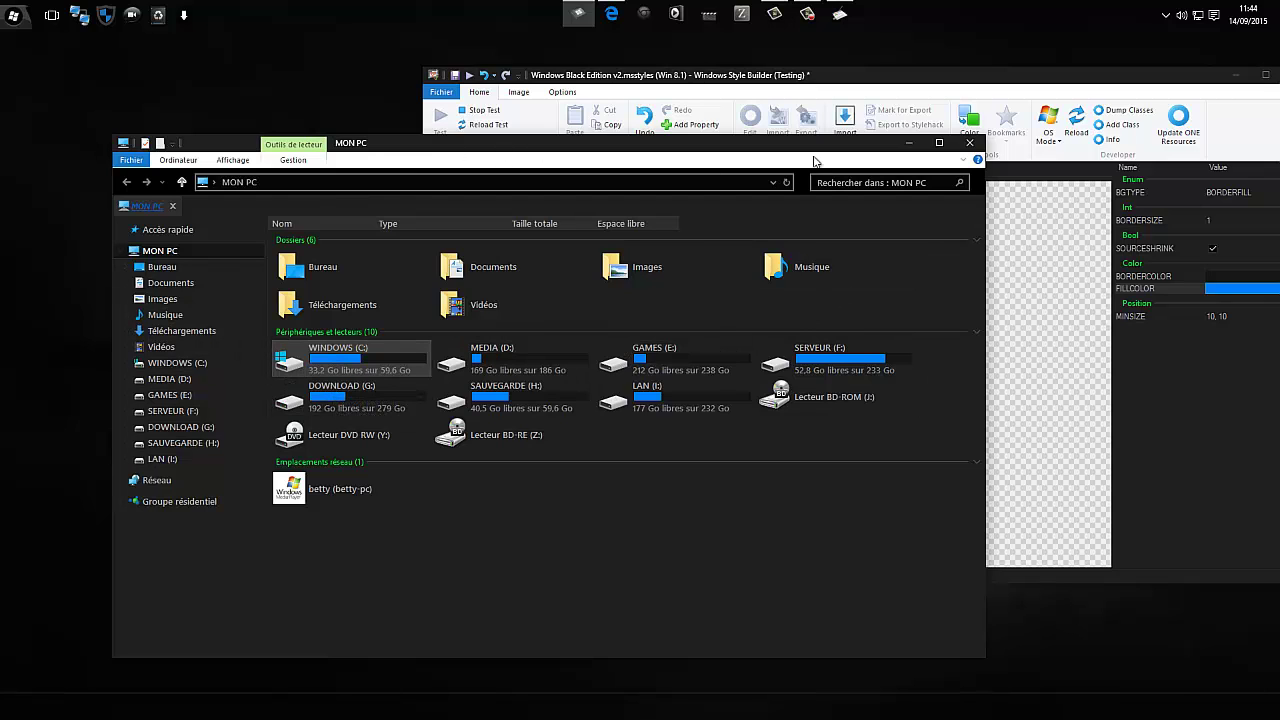
left_click(908, 143)
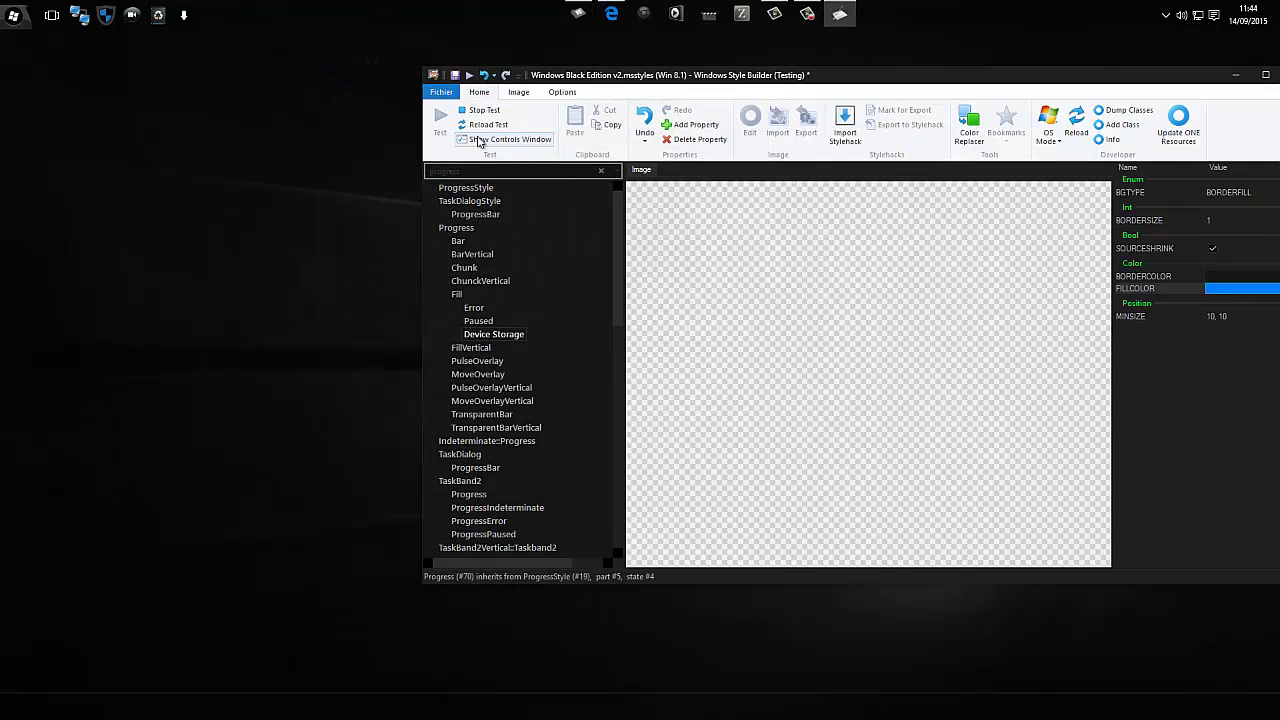
View the save options available for the edited style file.
left_click(444, 93)
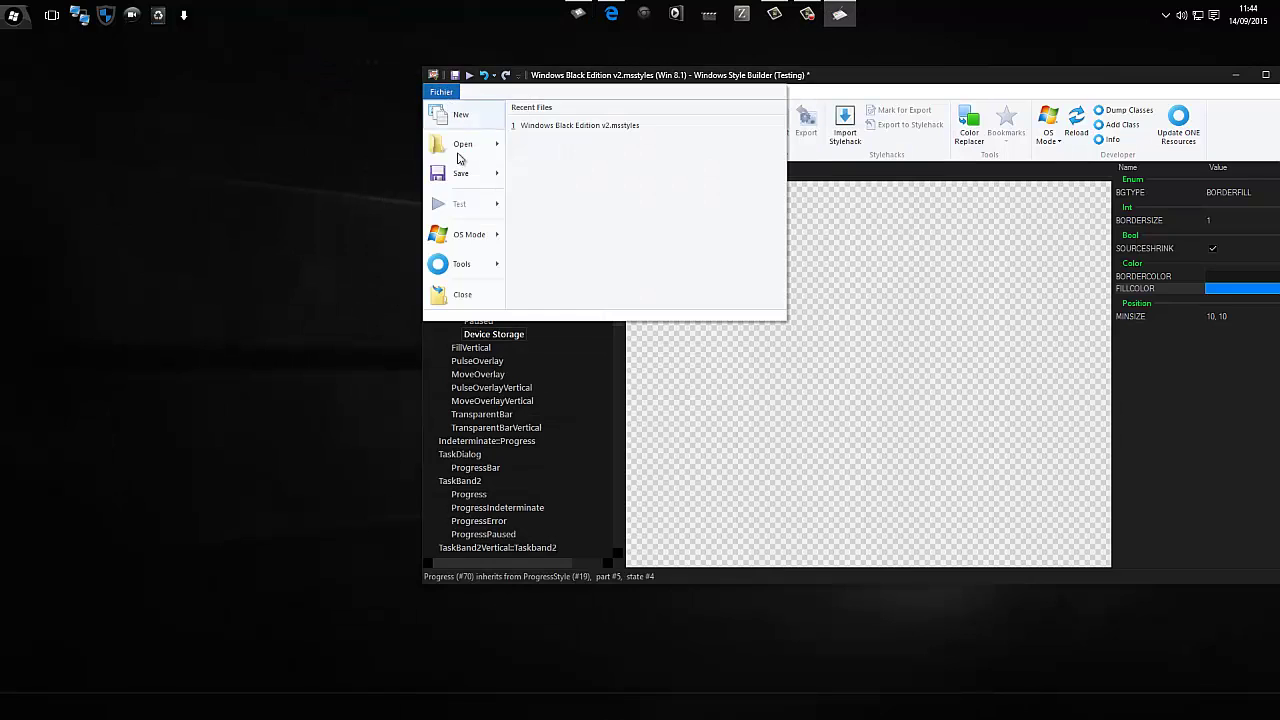
mouse_move(458, 185)
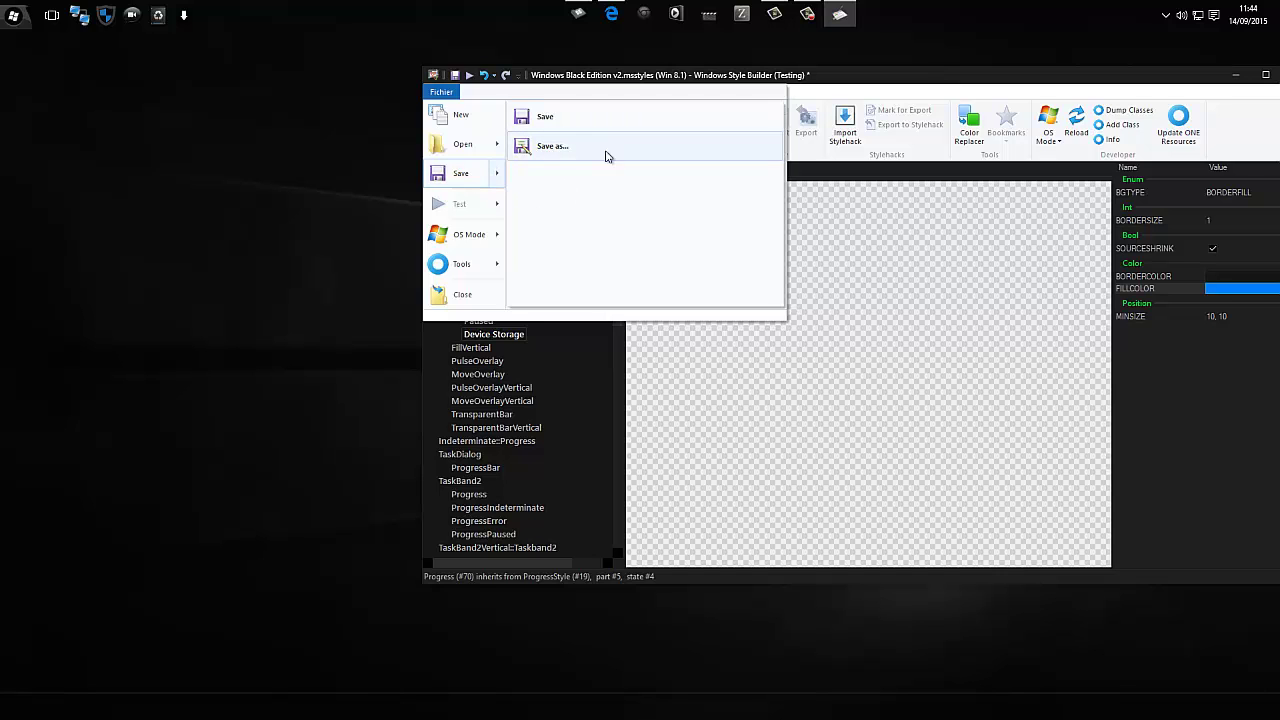
left_click(300, 163)
Move the Windows Style Builder window back over the desktop and close the program.
left_click_drag(795, 79, 566, 91)
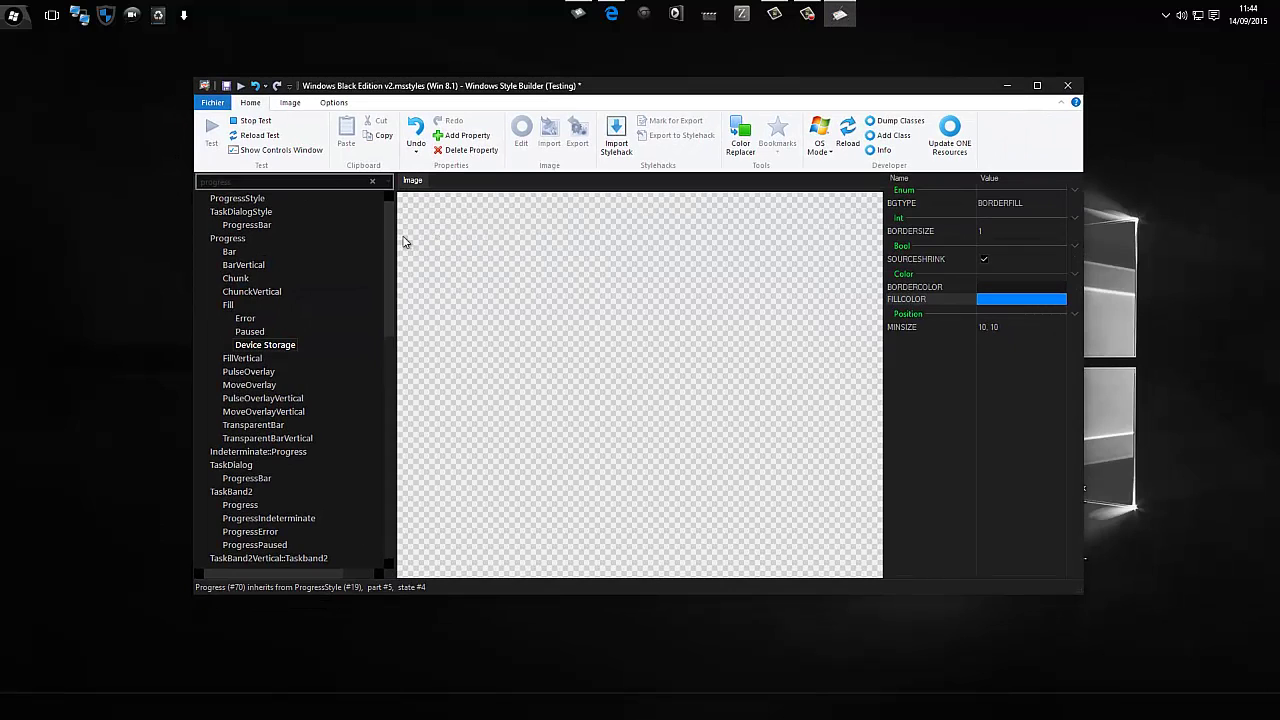
mouse_move(393, 240)
left_mouse_down()
mouse_move(417, 463)
mouse_move(409, 229)
left_mouse_up()
left_click(1068, 85)
left_click(670, 393)
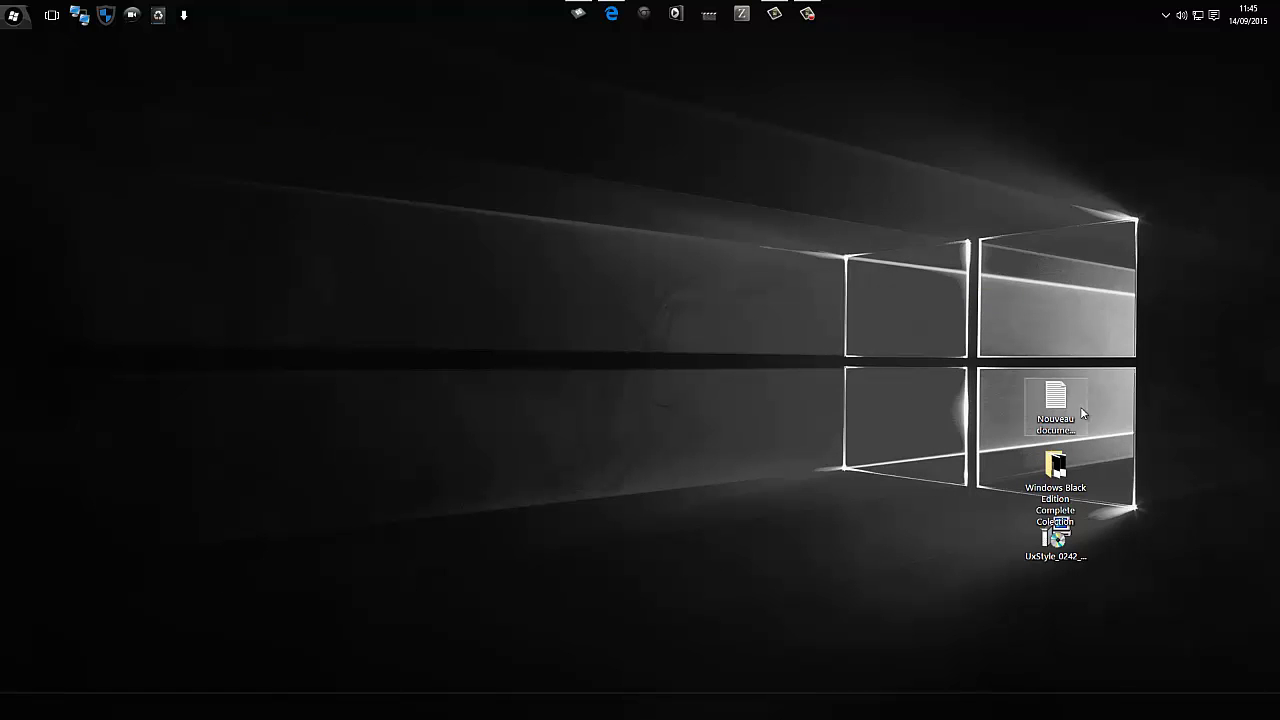
Bring up the MON PC window and apply the default Windows theme through the desktop's personalization theme settings.
mouse_move(612, 14)
left_click(610, 45)
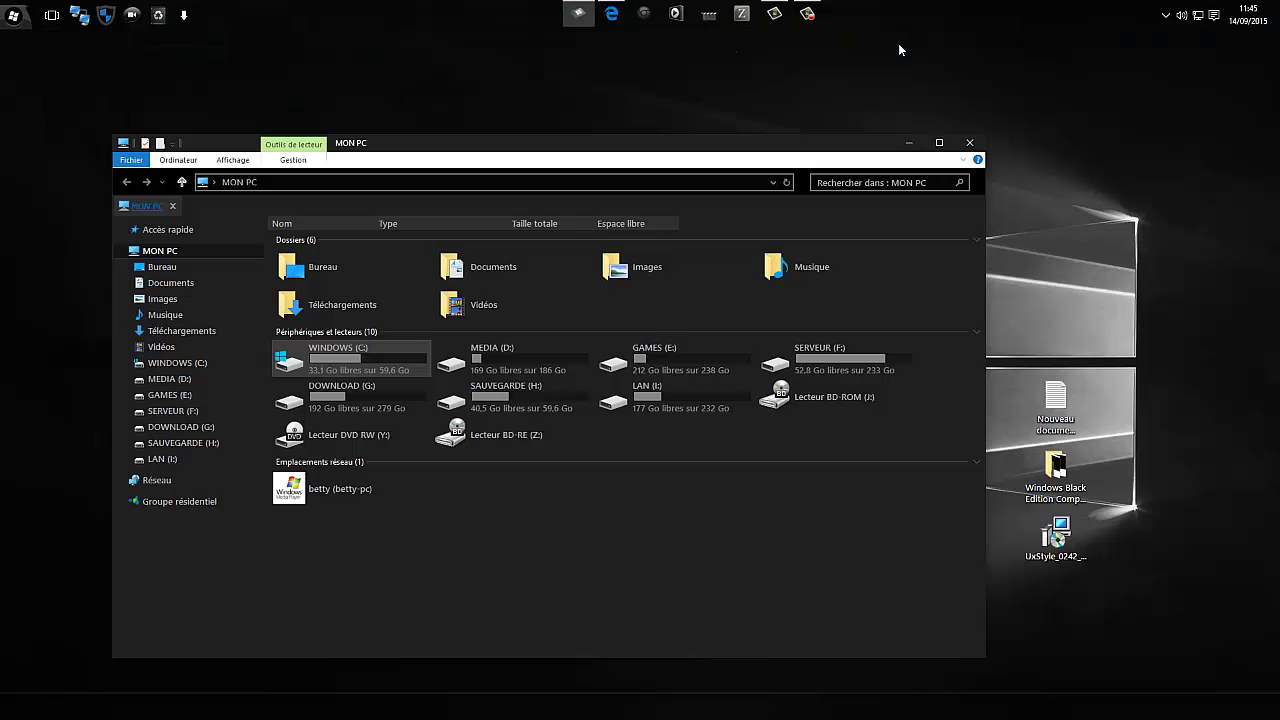
right_click(905, 45)
left_click(955, 252)
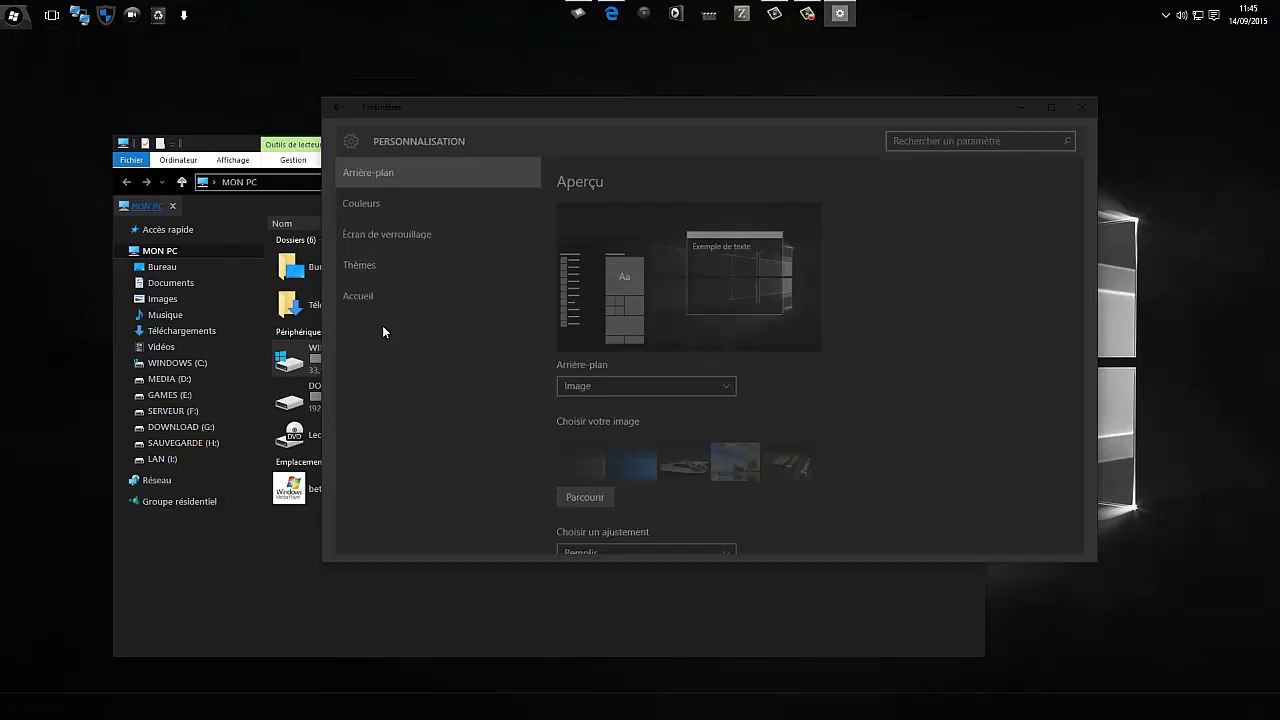
left_click(440, 262)
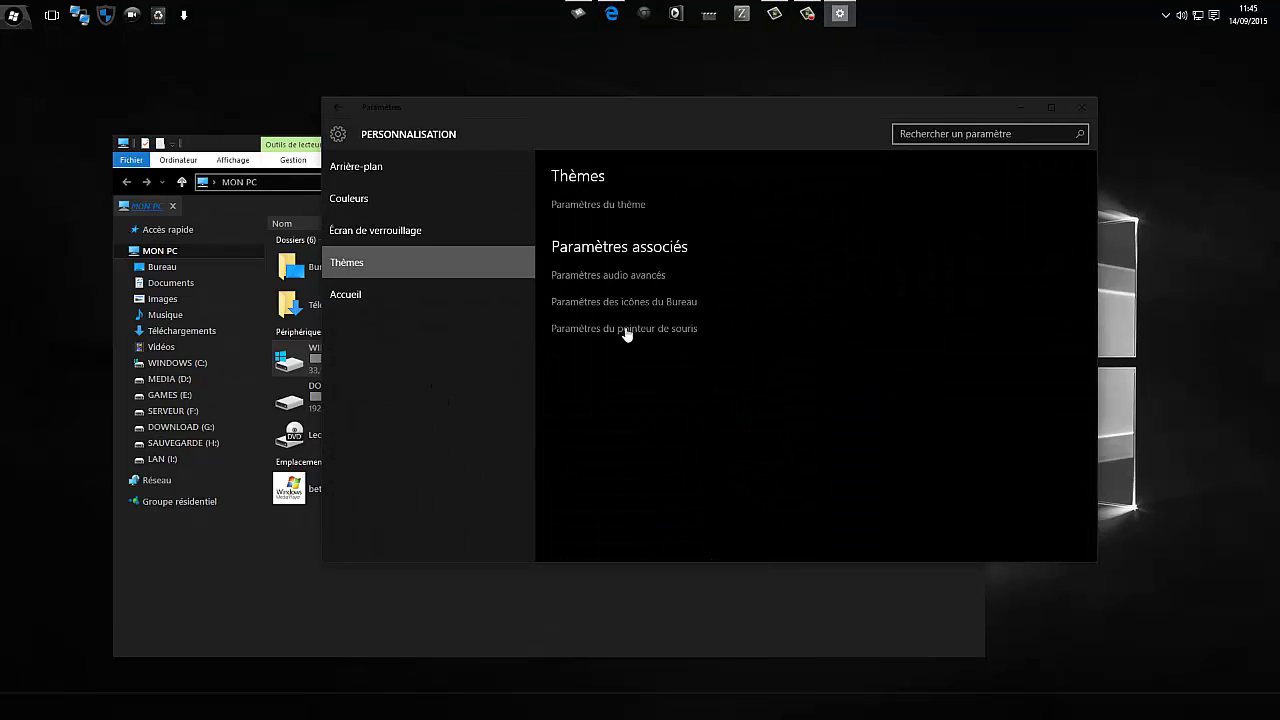
left_click(603, 206)
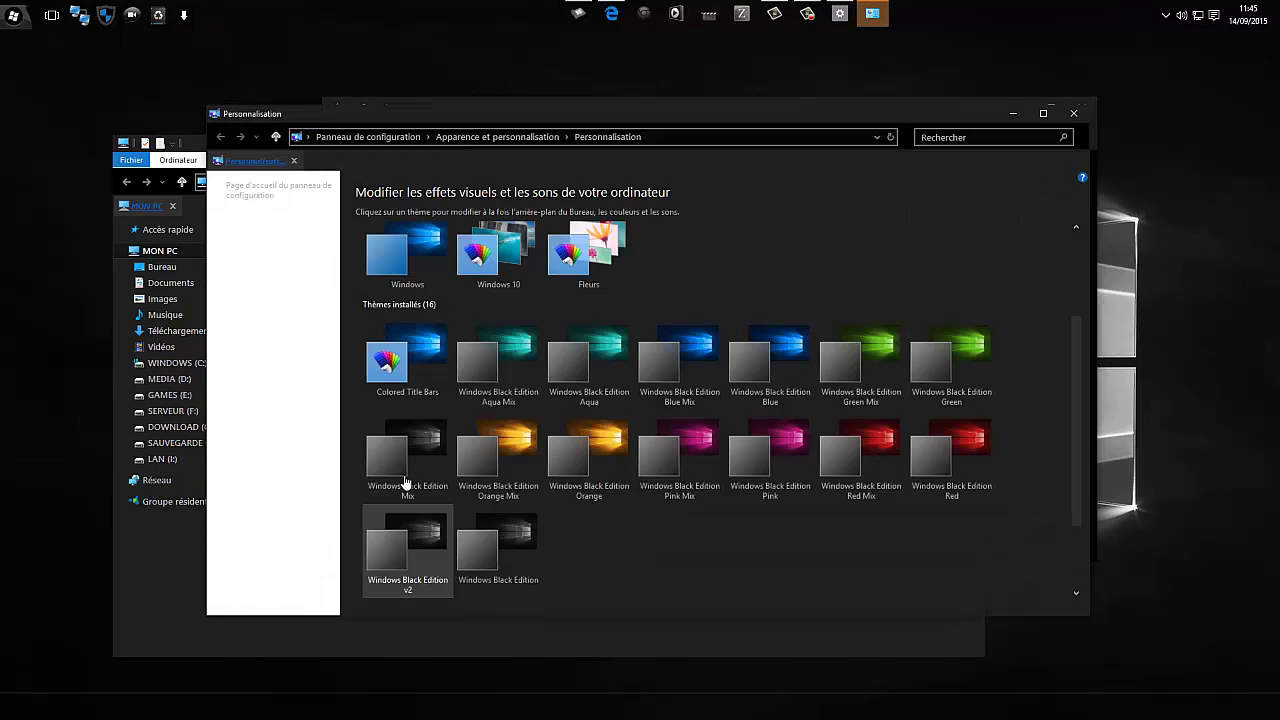
left_click(424, 250)
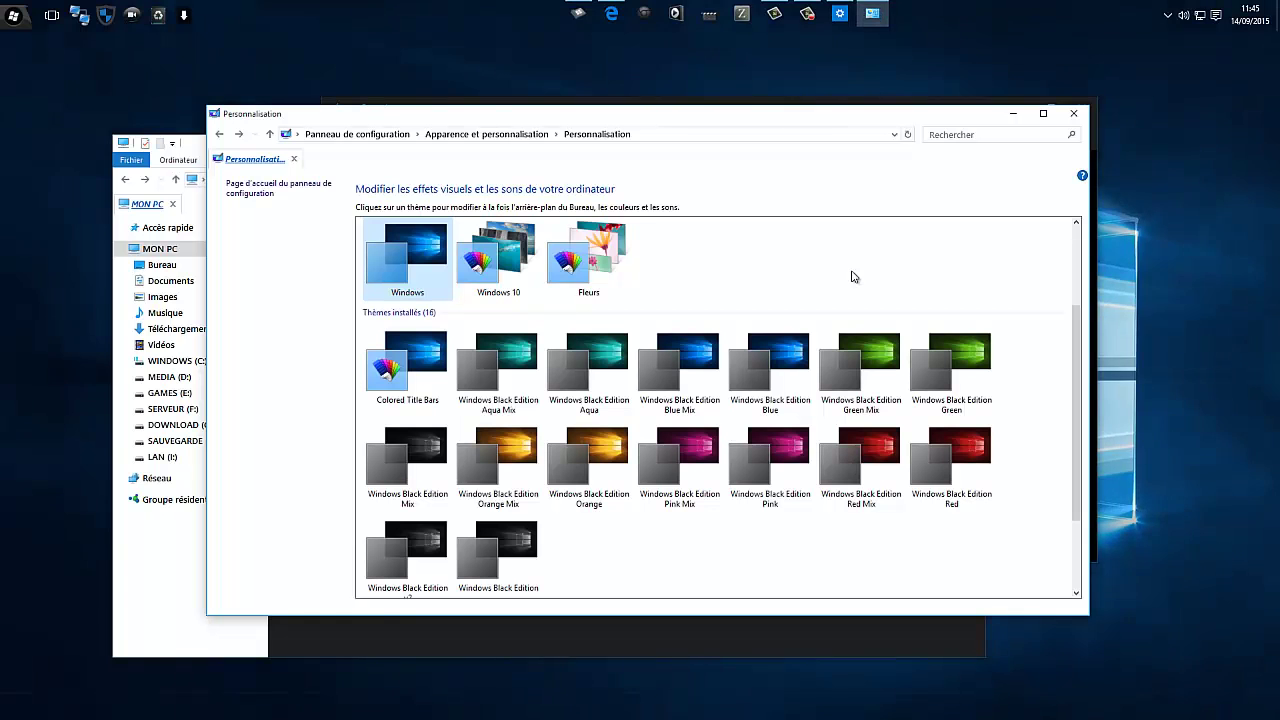
Close the personalization and settings windows, and reopen MON PC to show it in the default theme.
left_click(1074, 116)
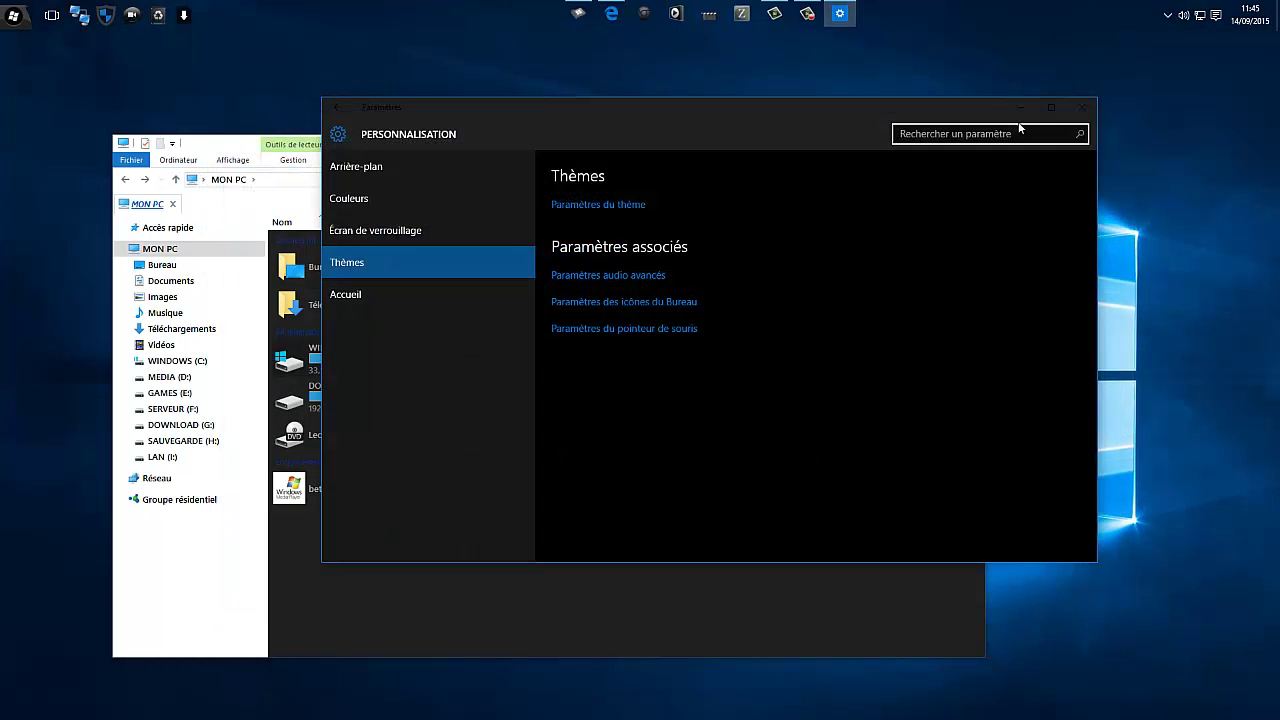
left_click(1082, 107)
left_click(977, 138)
left_click(578, 13)
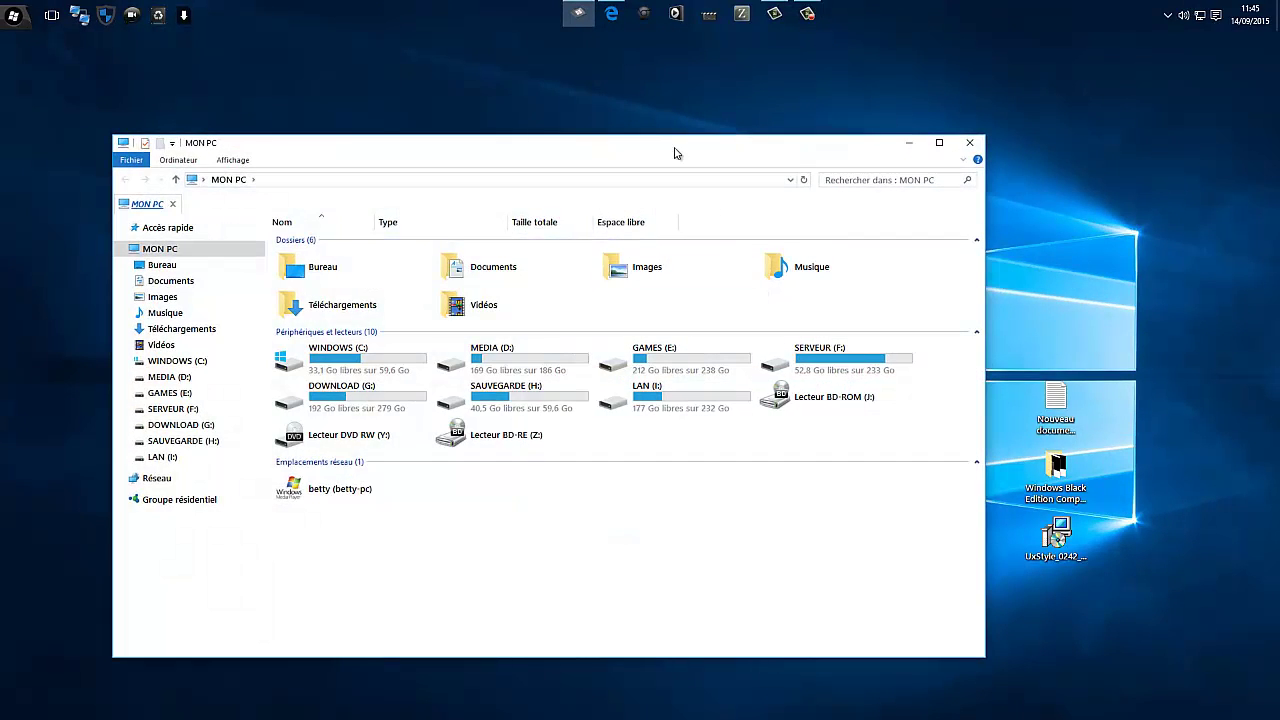
left_click_drag(675, 153, 805, 100)
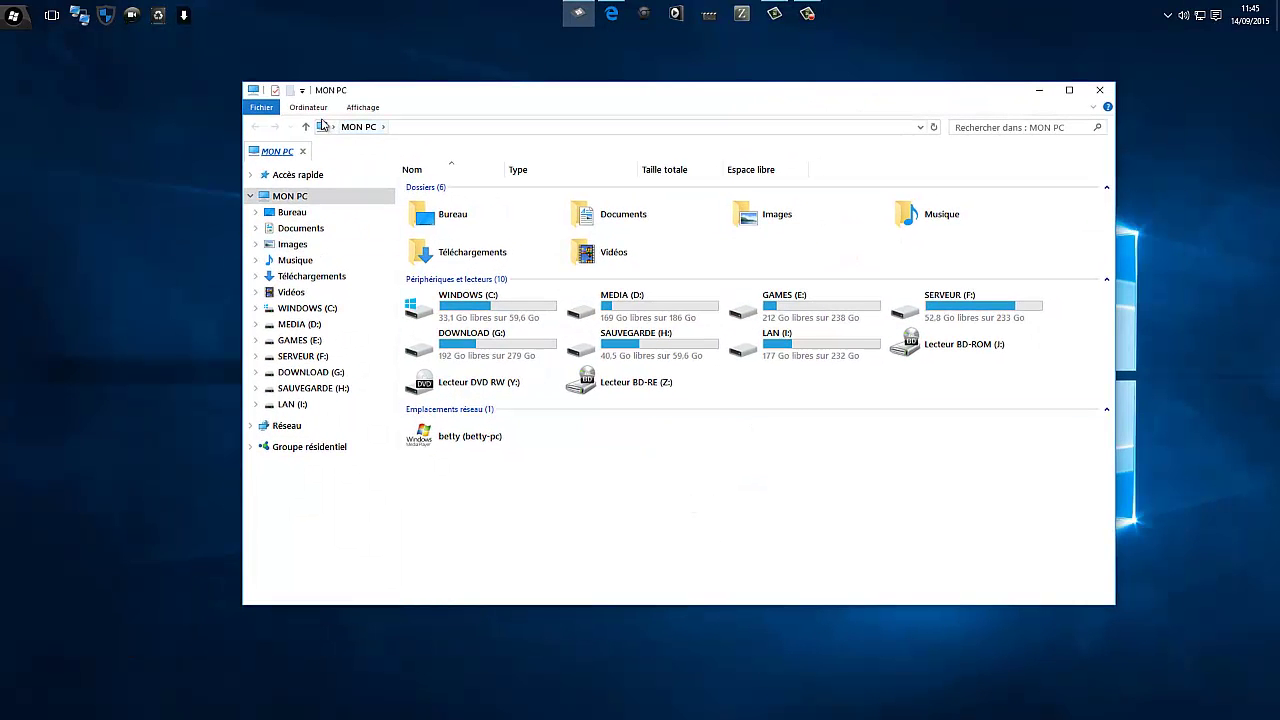
Examine the display options in the MON PC ribbon under the default theme, and close the window.
left_click(358, 108)
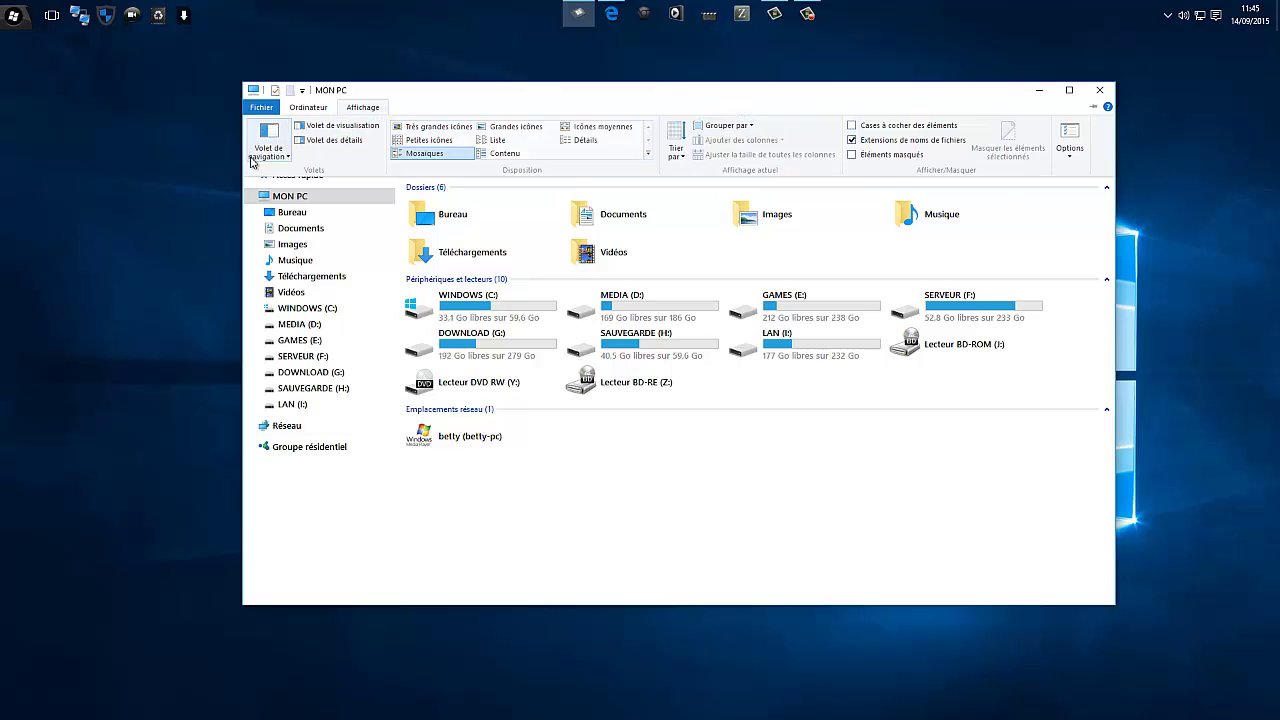
left_click(655, 100)
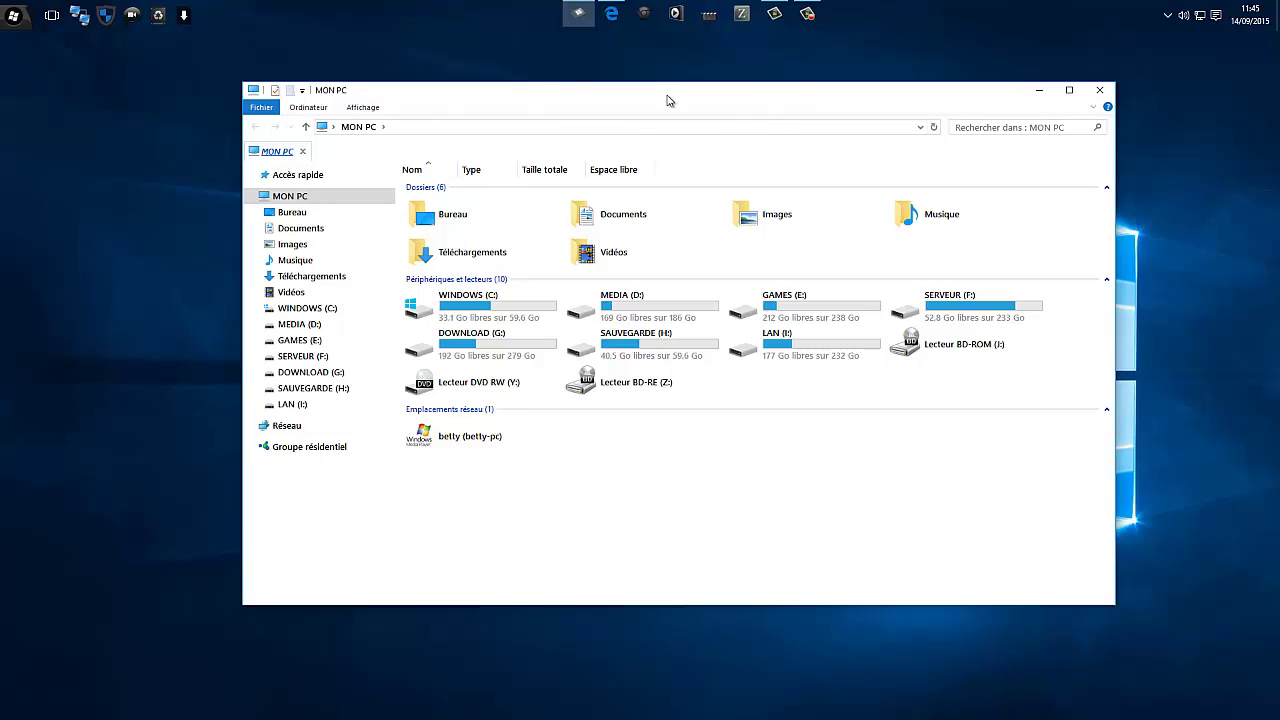
left_click(375, 109)
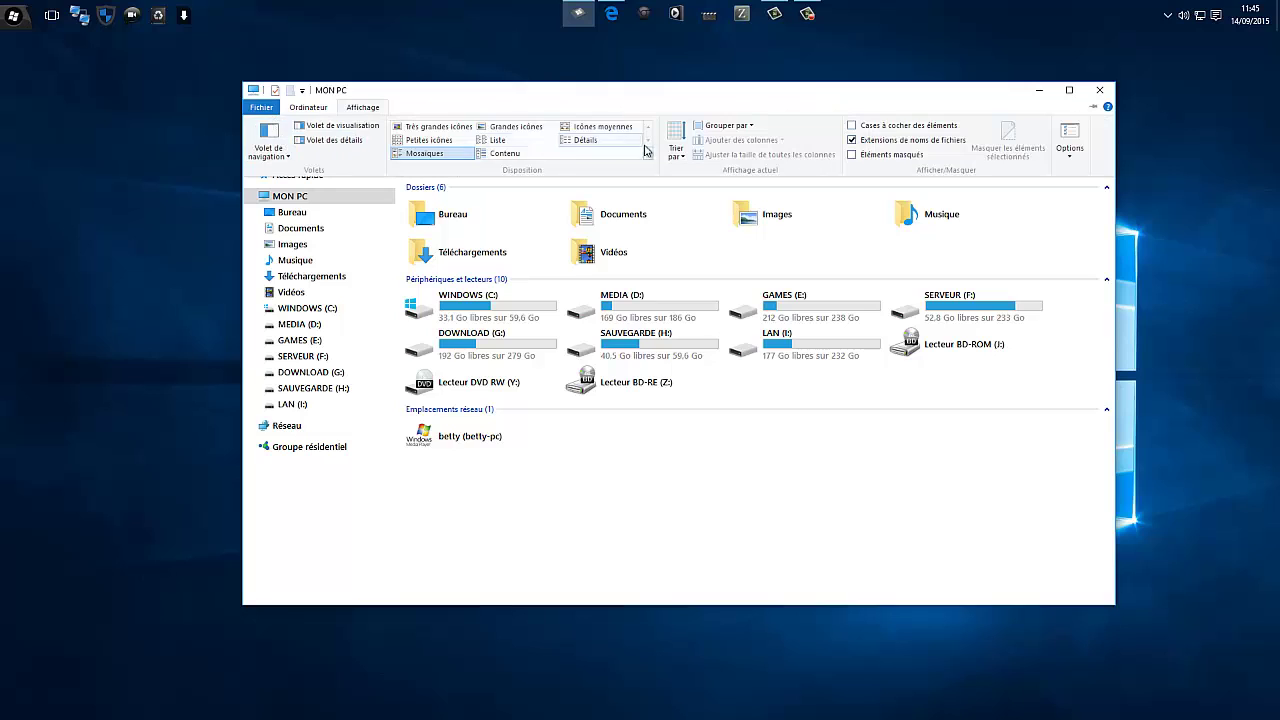
left_click(1002, 104)
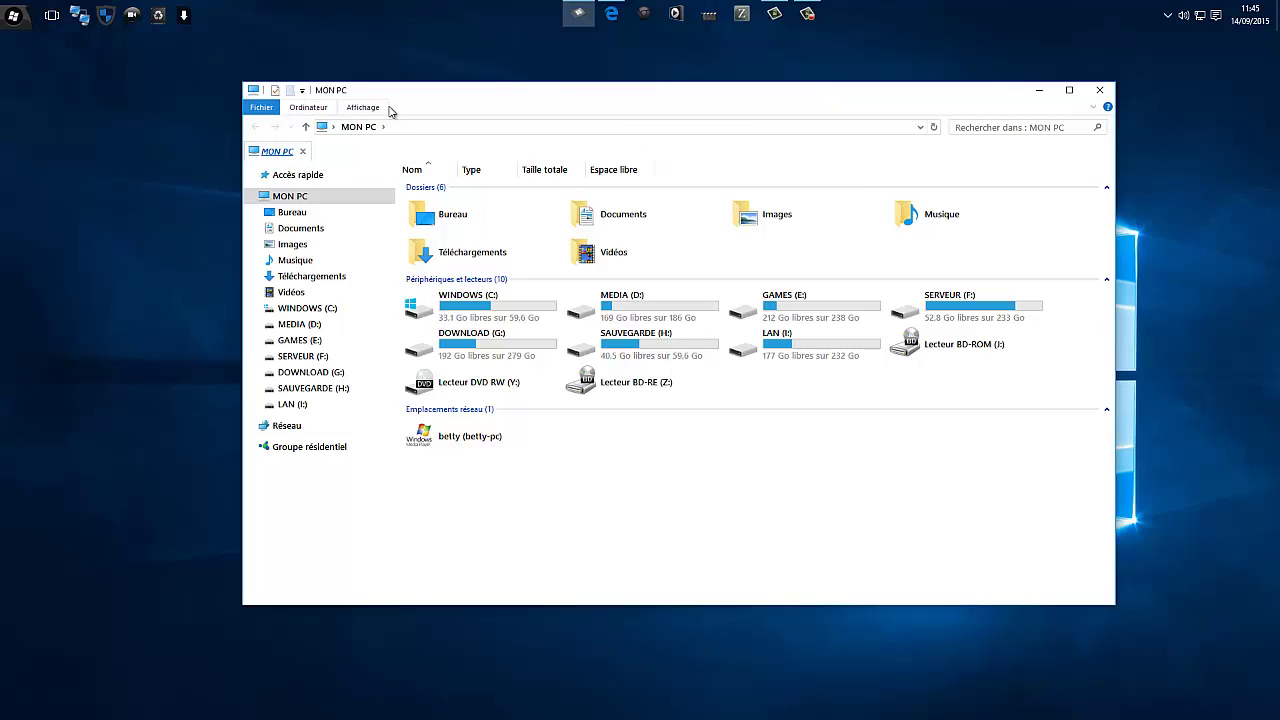
left_click_drag(617, 96, 550, 113)
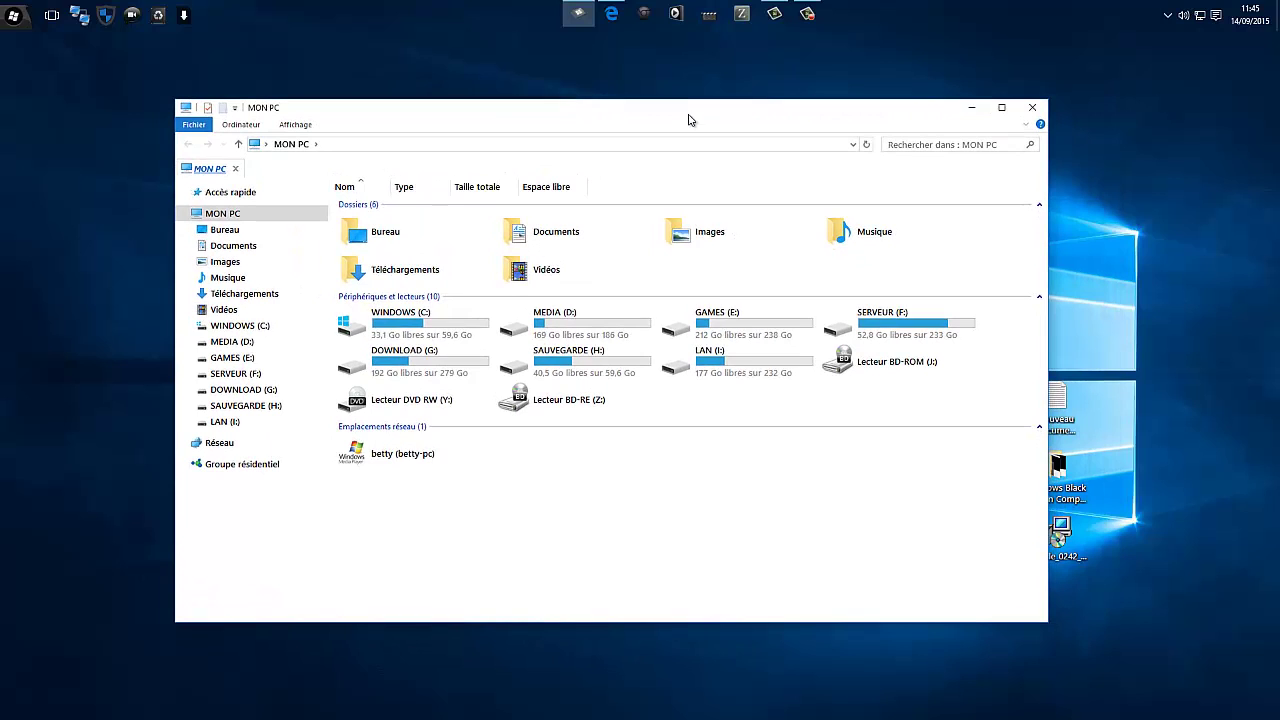
left_click(1034, 108)
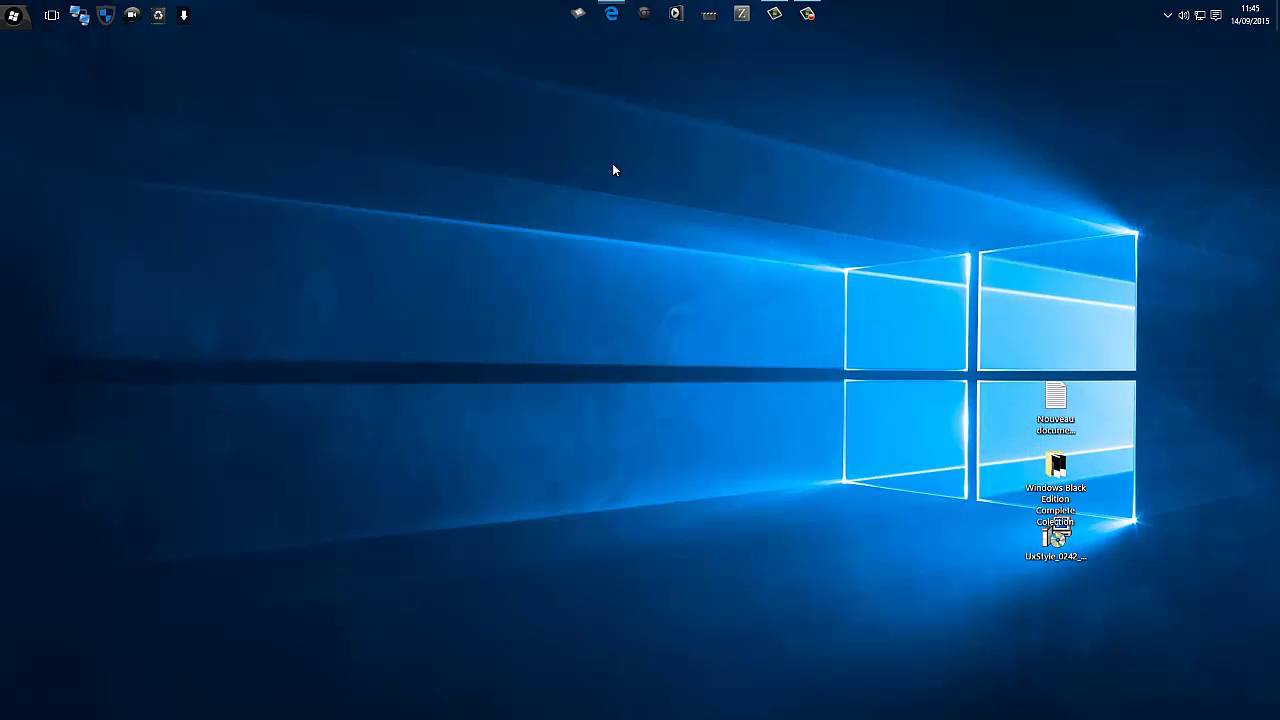
Switch to Microsoft Edge, view the download link on the bookmarked OldNewExplorer page, and close the browser.
left_click(611, 14)
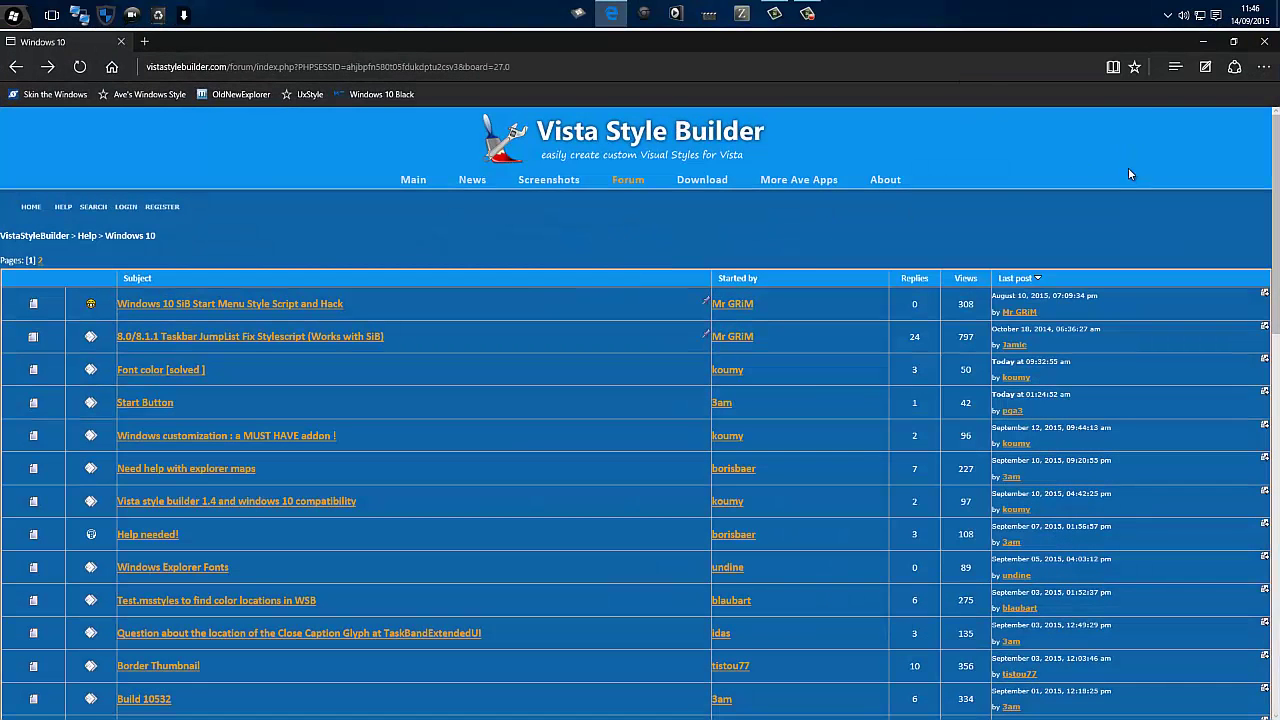
left_click(240, 95)
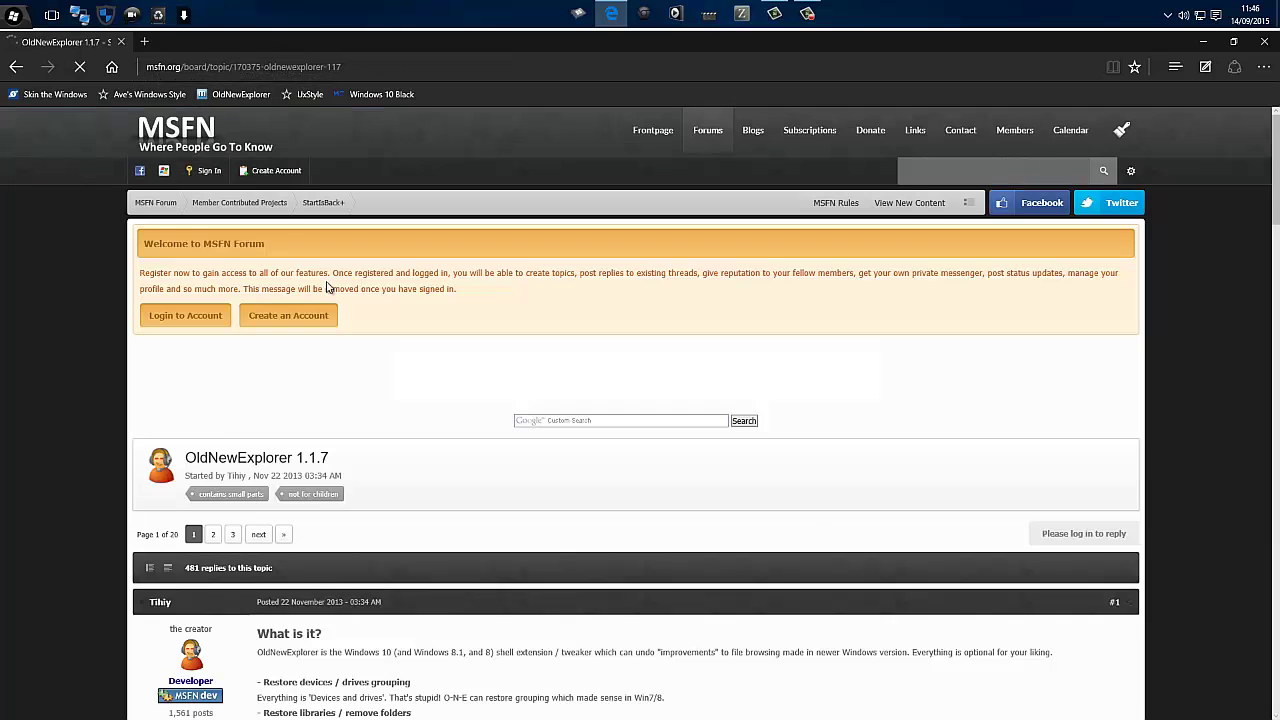
scroll(1199, 346, "down", 6)
scroll(1201, 353, "down", 3)
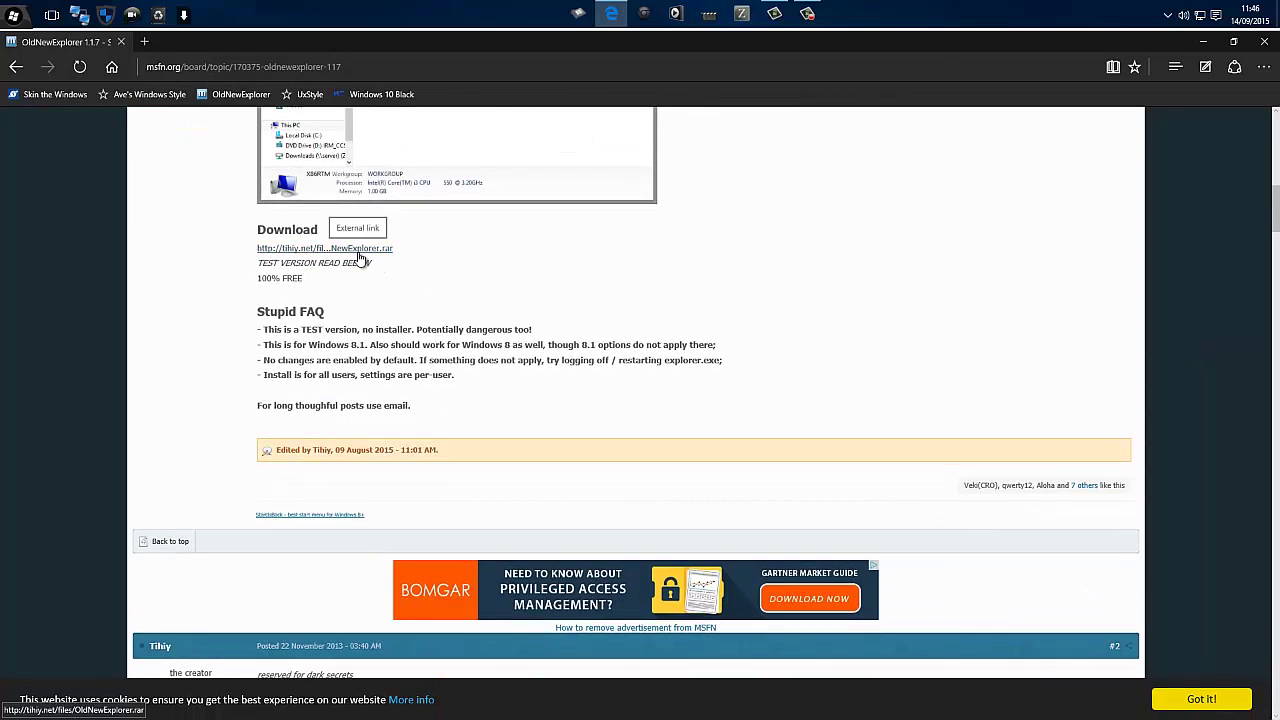
left_click(1266, 44)
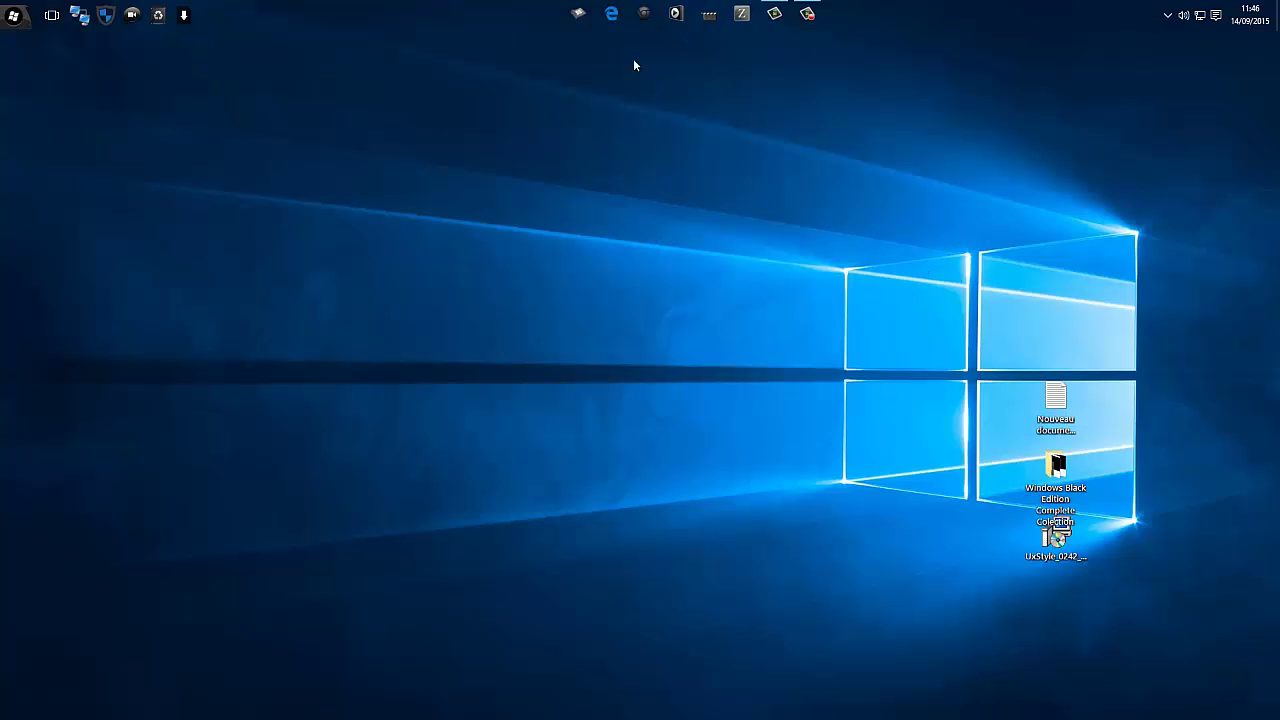
Open the Old new explorer 1.1.7 folder inside Appz on the DOWNLOAD (G:) drive.
left_click(578, 15)
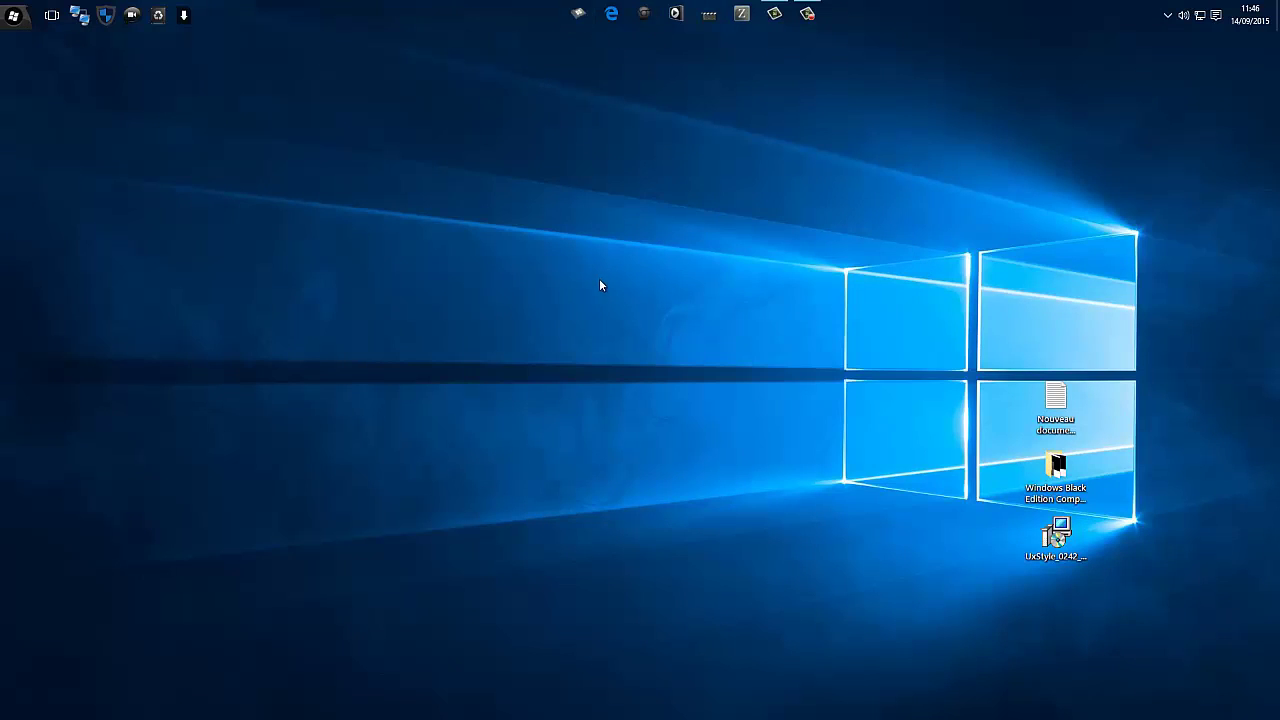
double_click(418, 362)
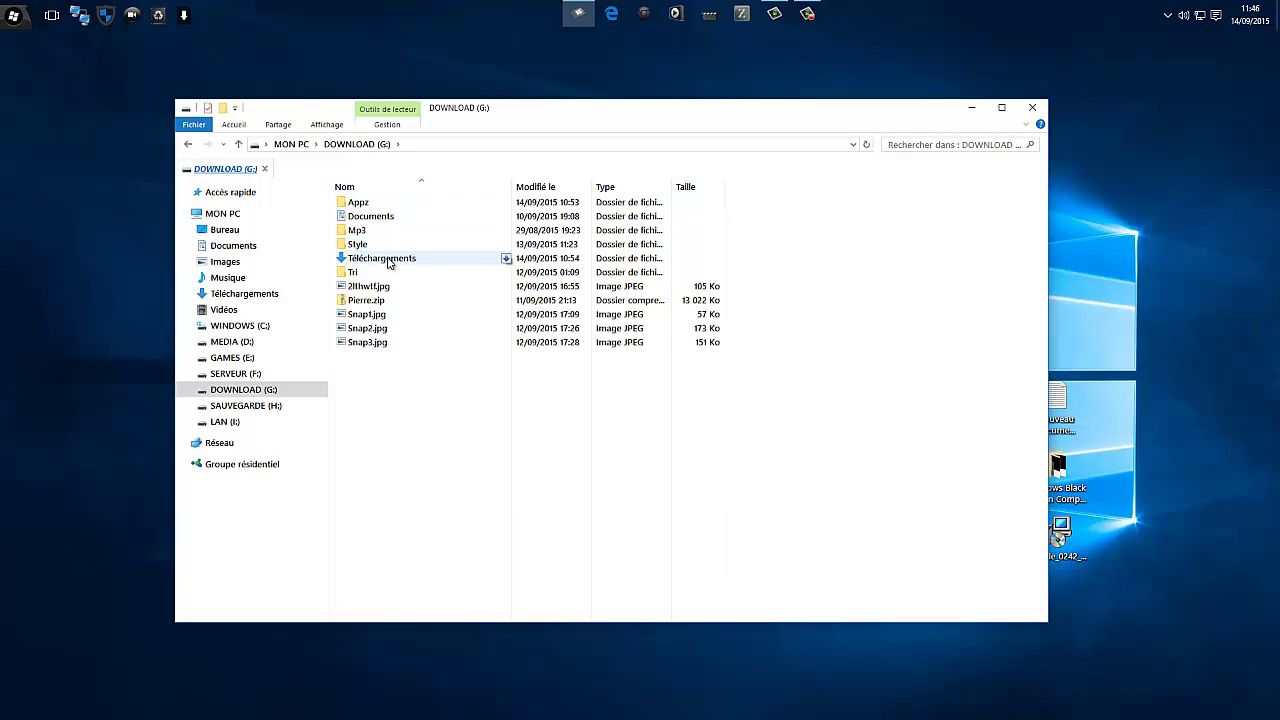
left_click(369, 206)
double_click(395, 258)
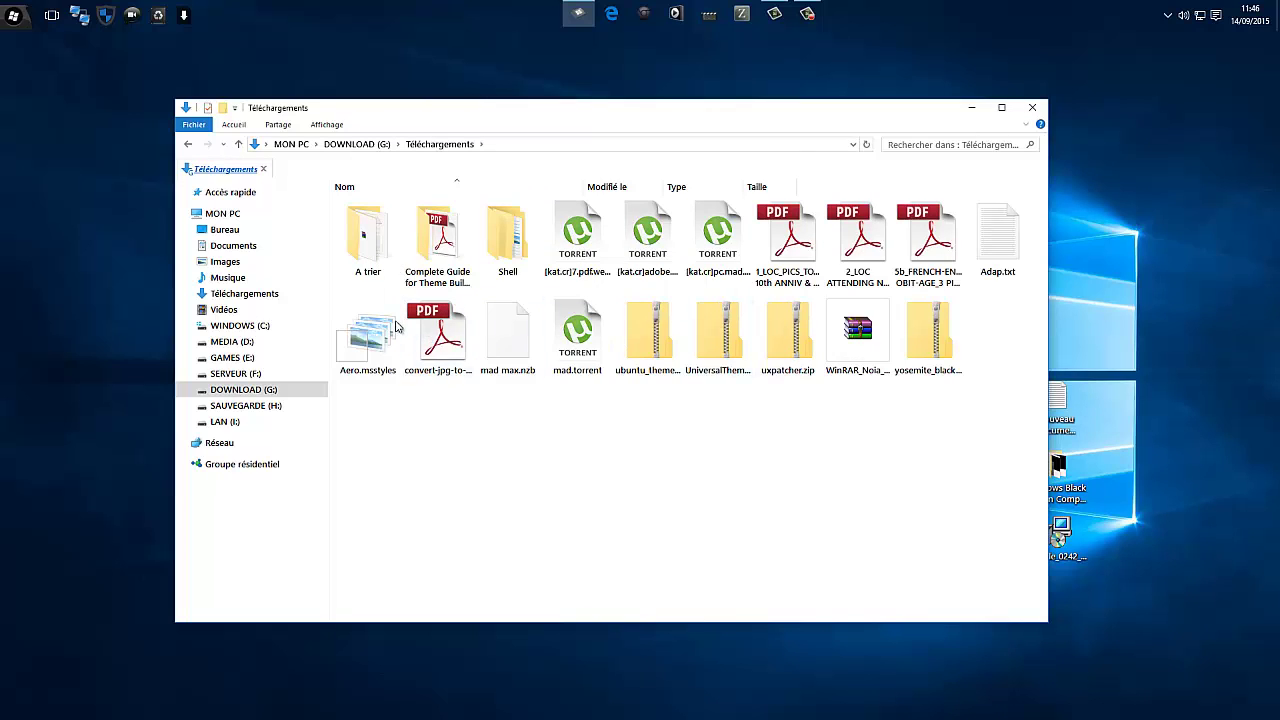
key("alt+Left")
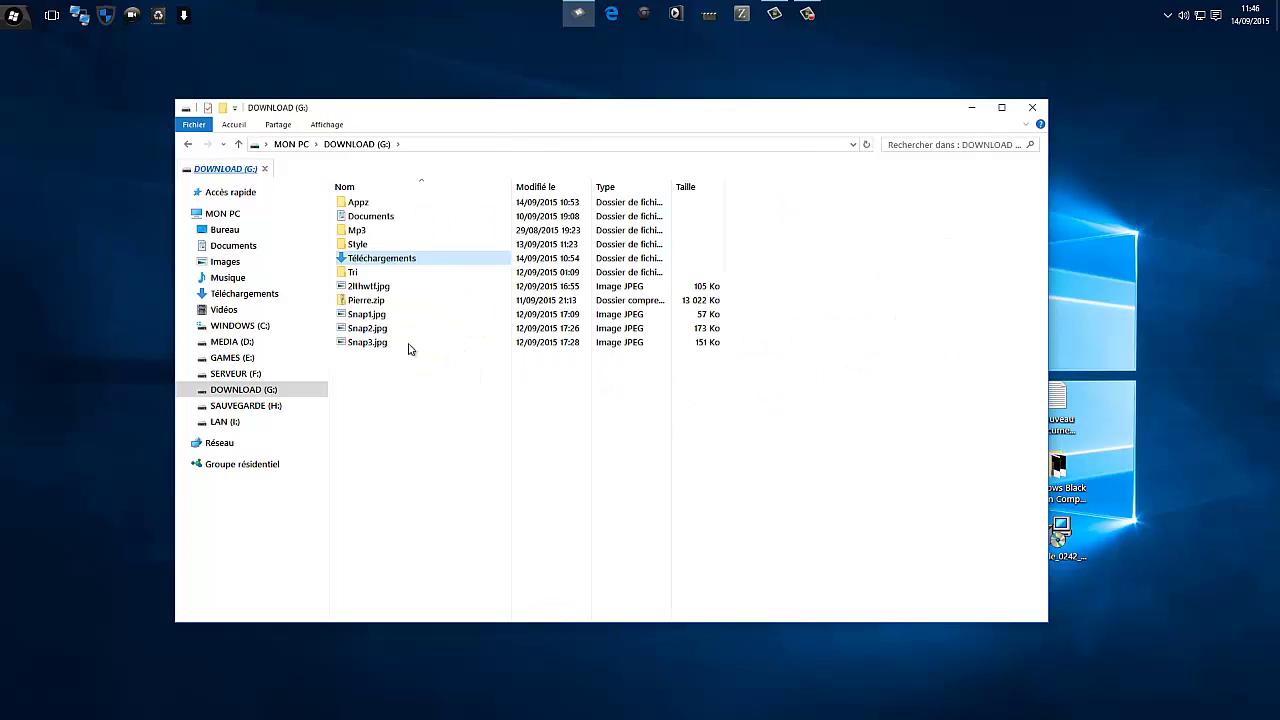
double_click(370, 203)
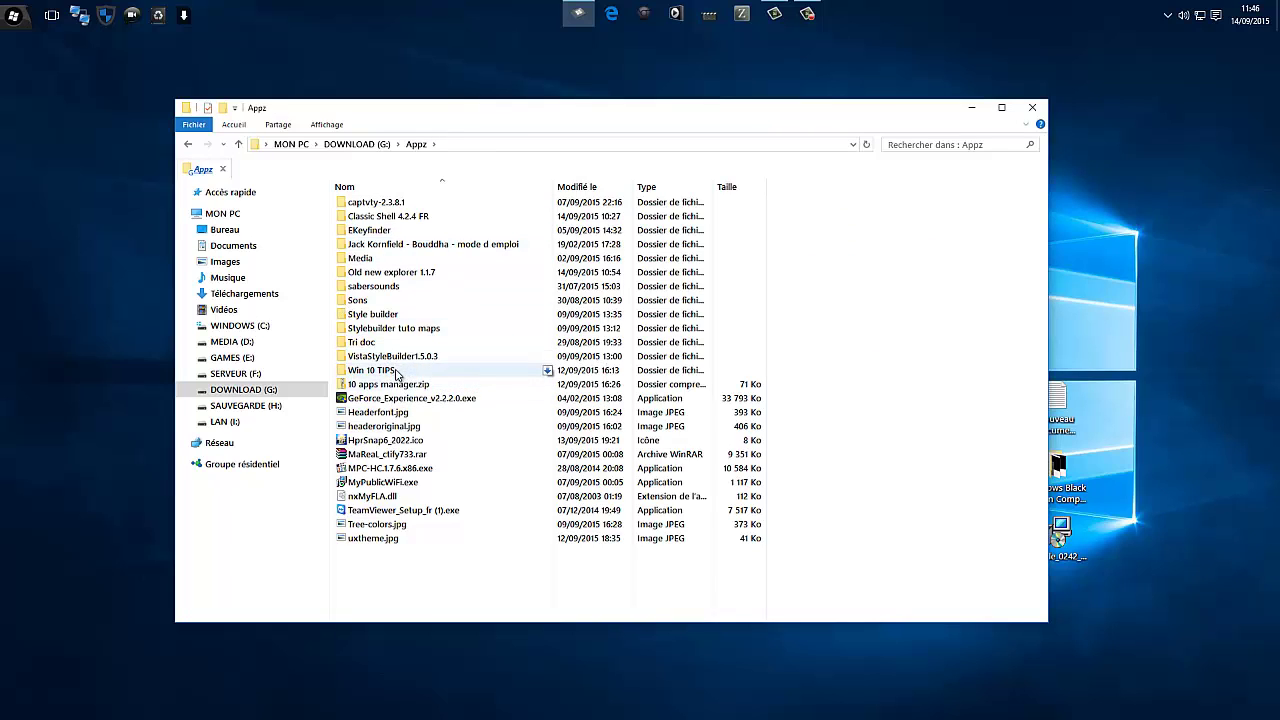
double_click(385, 272)
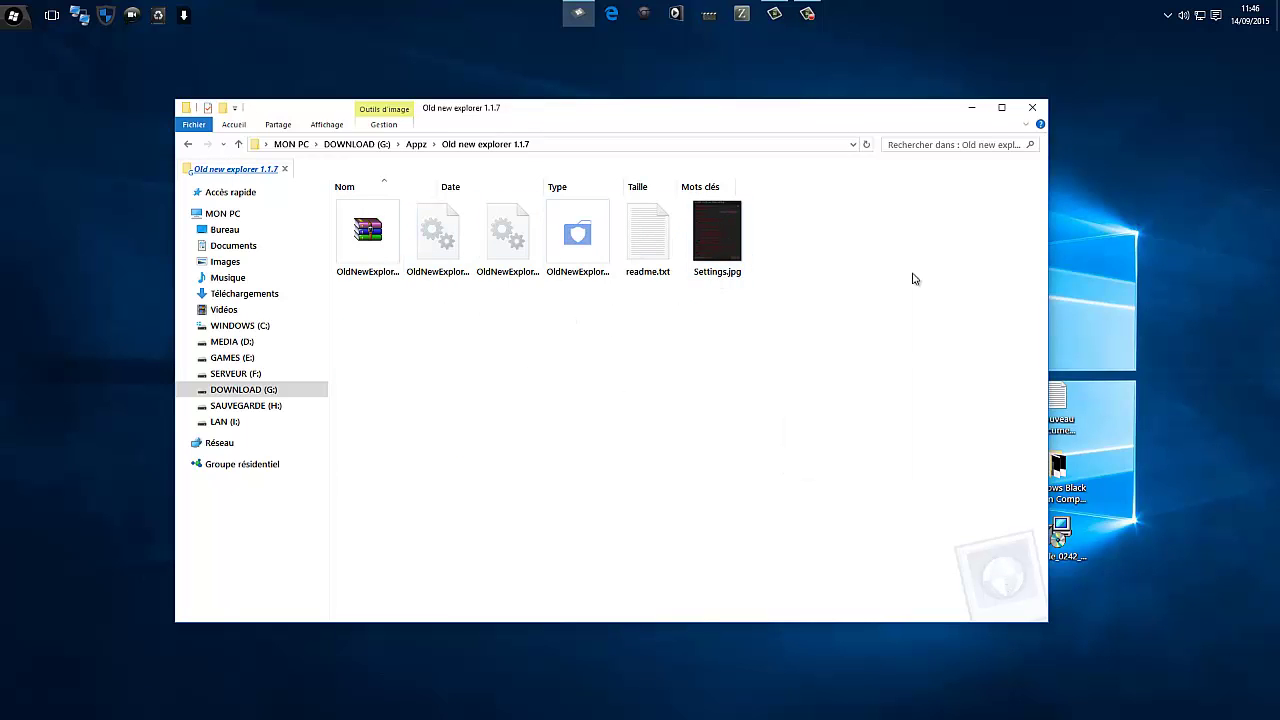
Show the Old new explorer 1.1.7 folder's files in Détails view and widen the name column.
right_click(867, 257)
mouse_move(932, 264)
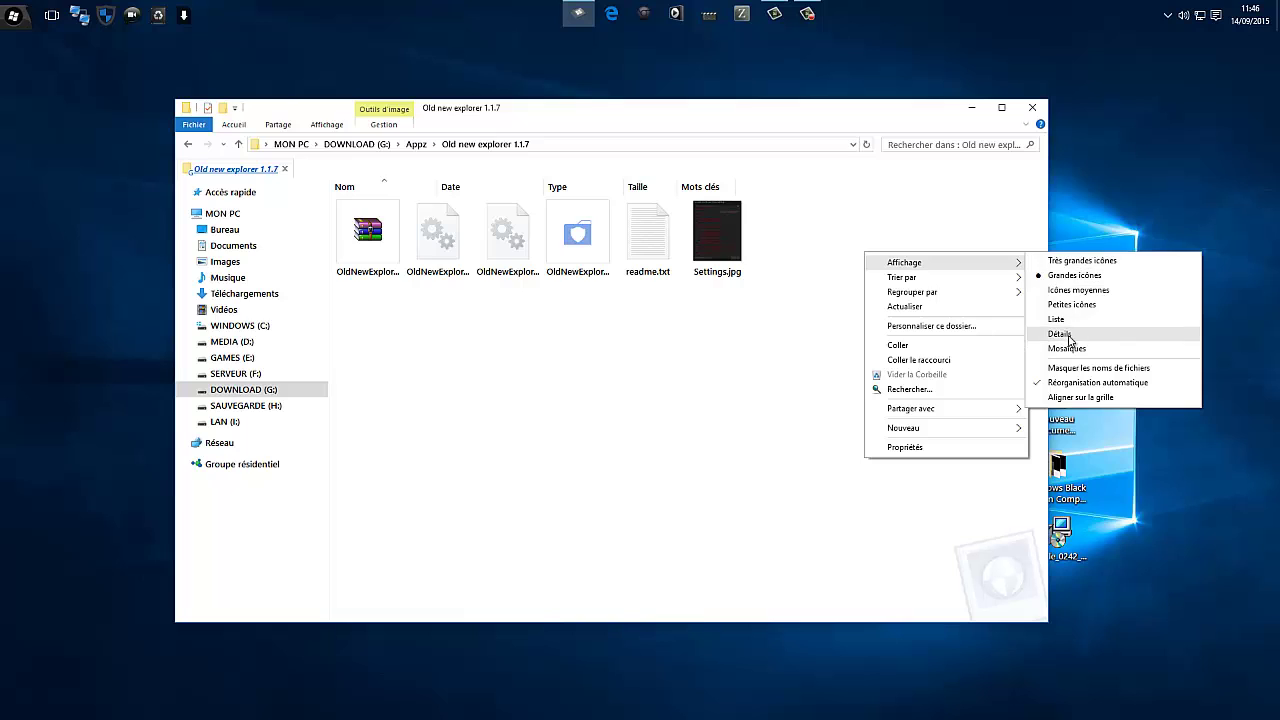
left_click(1060, 333)
left_click_drag(437, 187, 540, 187)
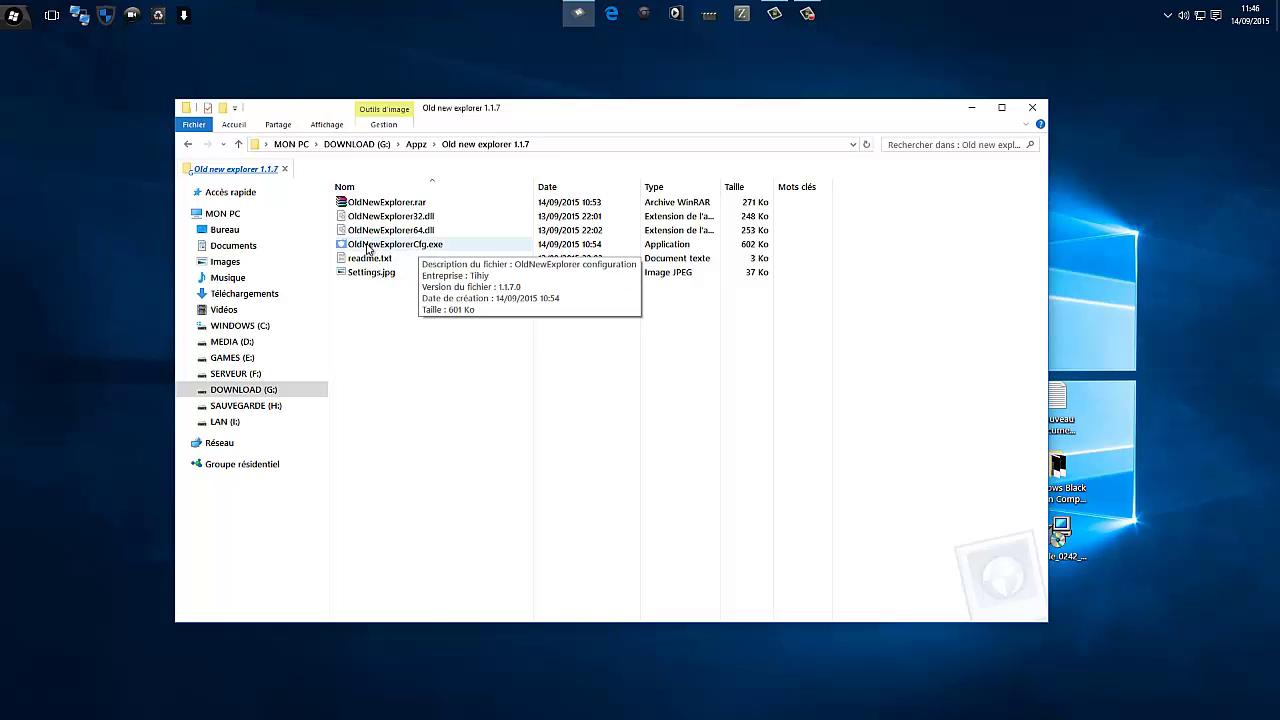
Run OldNewExplorerCfg.exe, install its shell extension with administrator approval, and close the configuration dialog.
double_click(449, 247)
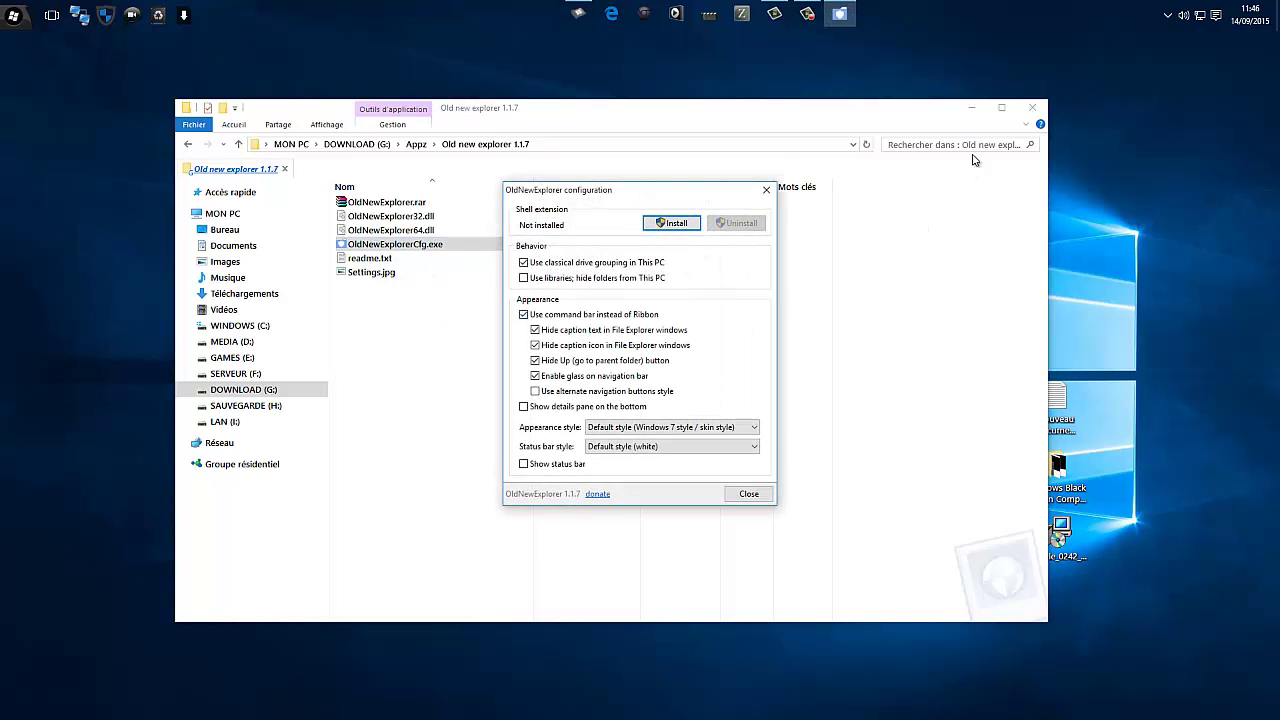
left_click(971, 107)
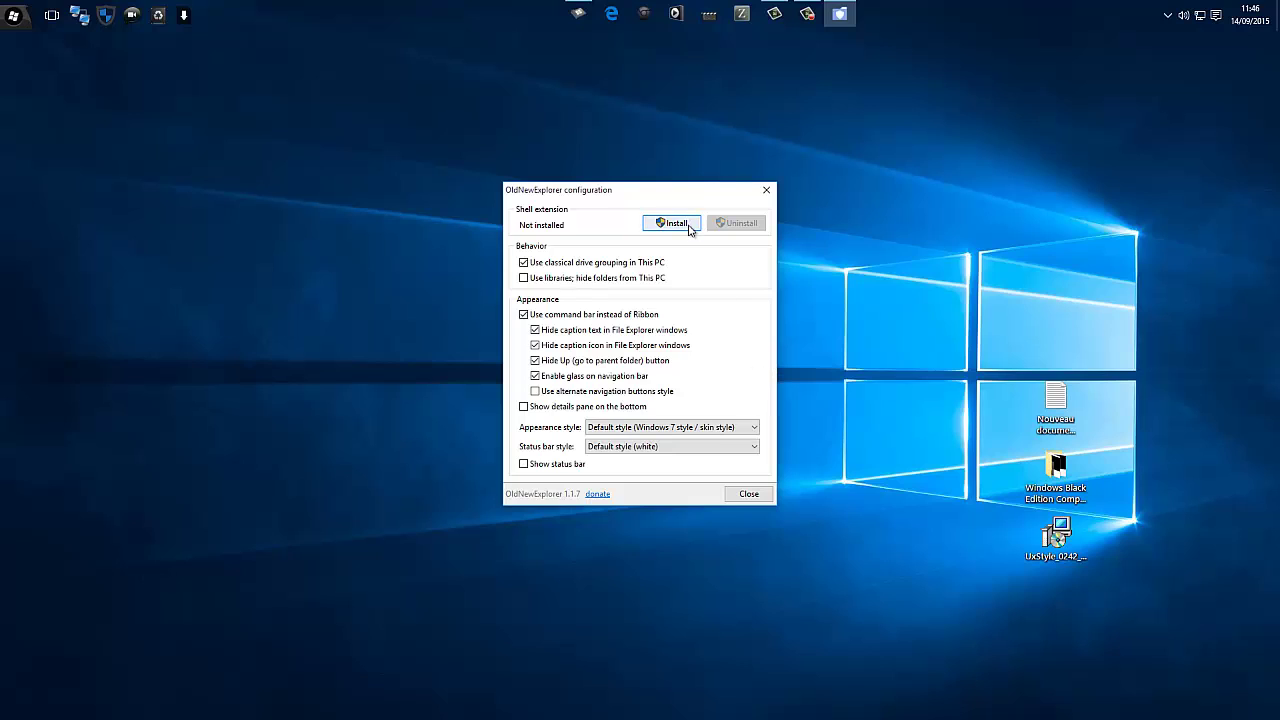
left_click(689, 230)
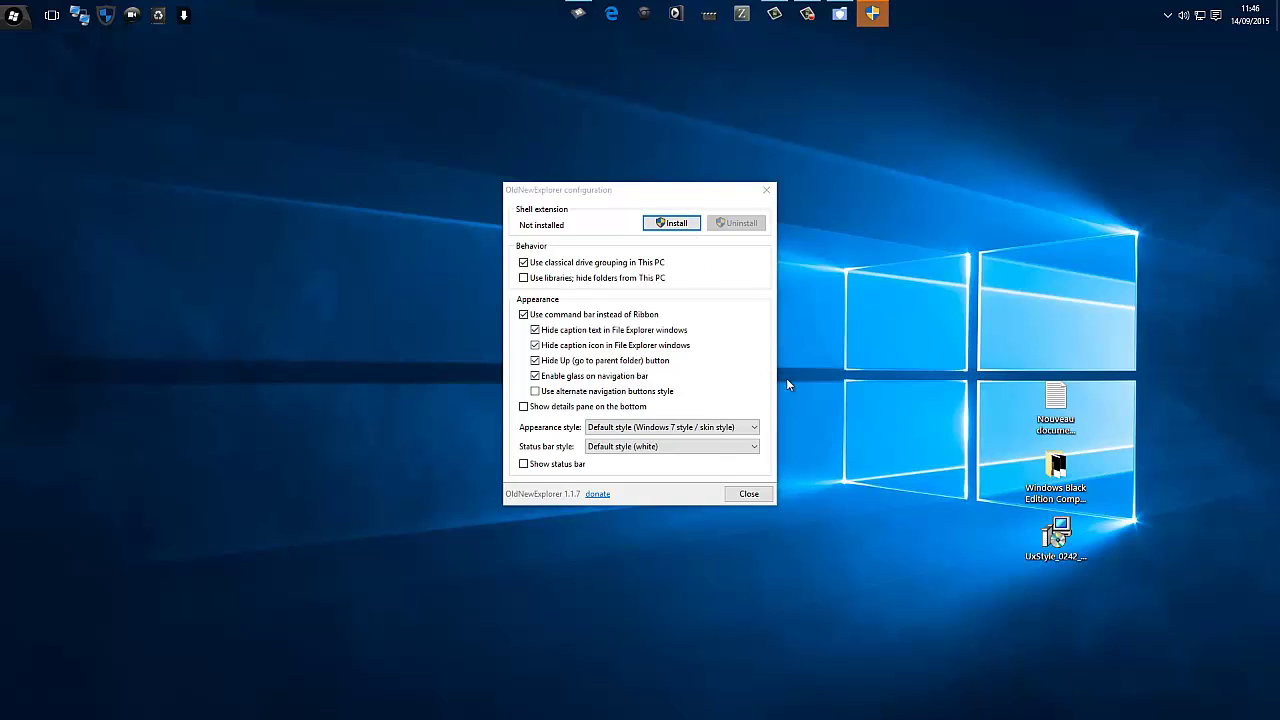
left_click(873, 13)
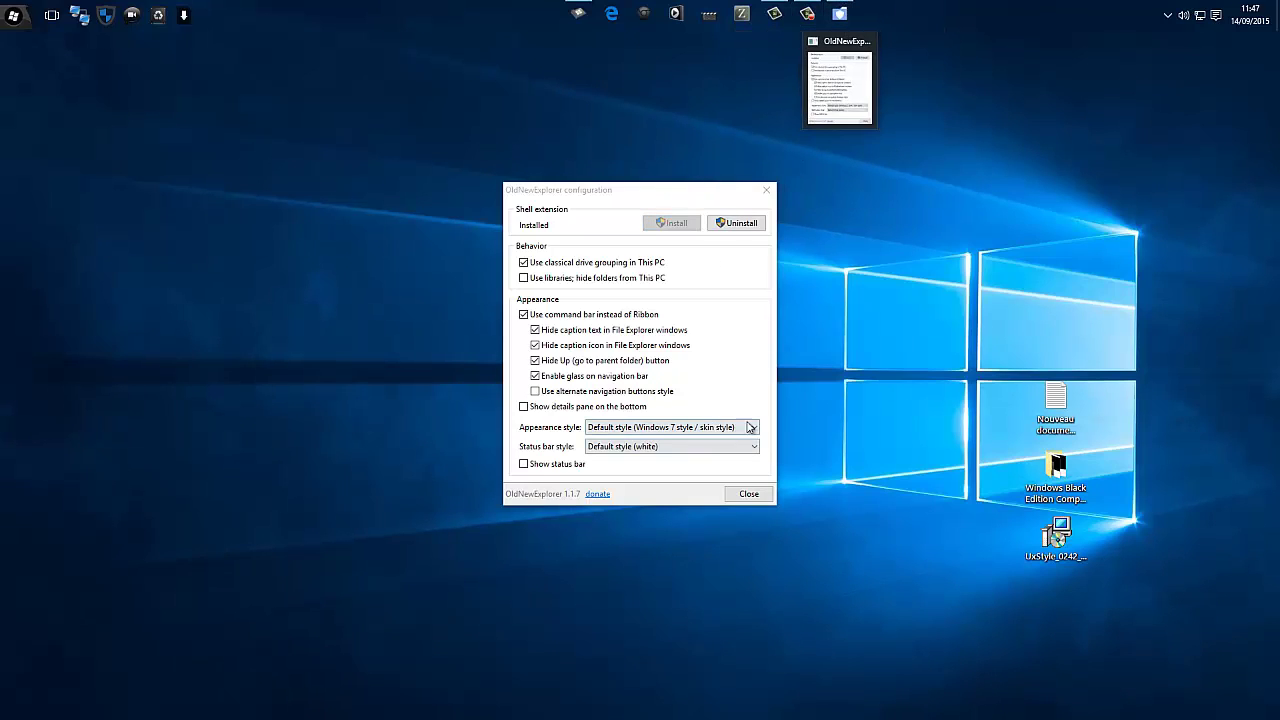
left_click(749, 493)
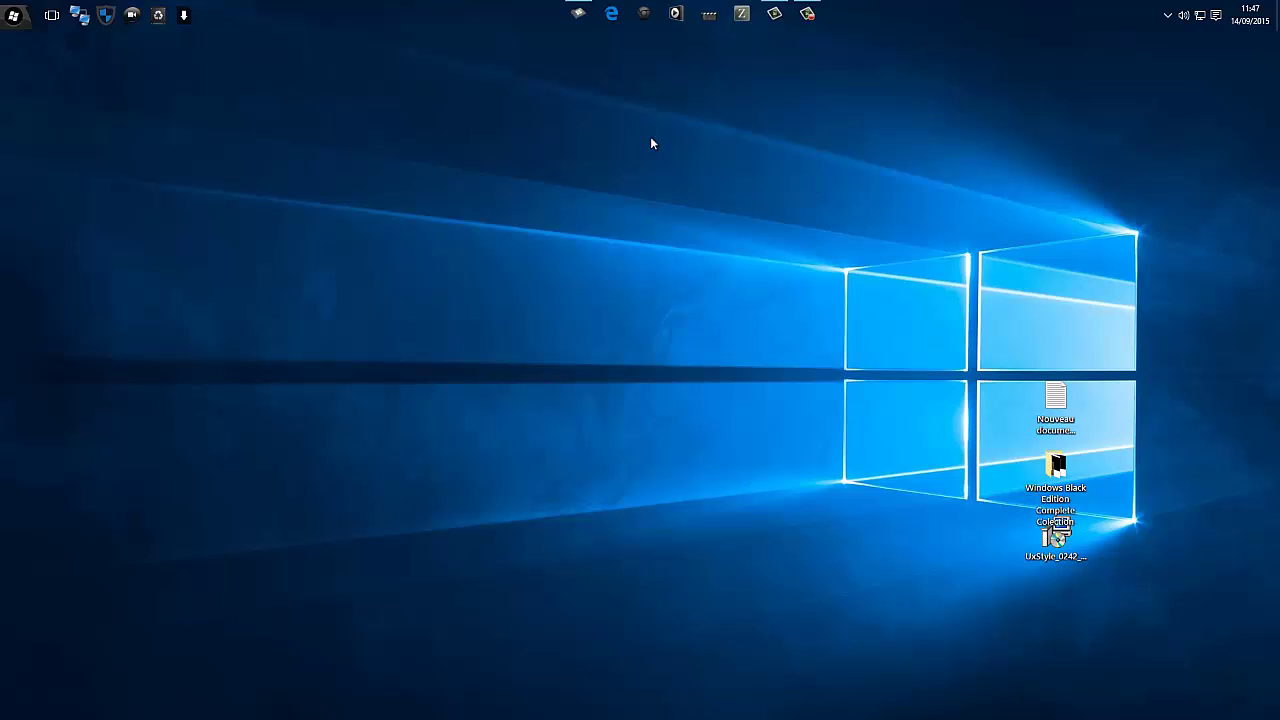
Close the Old new explorer 1.1.7 folder and reopen MON PC to show it with the OldNewExplorer command bar.
left_click(578, 10)
left_click(1031, 106)
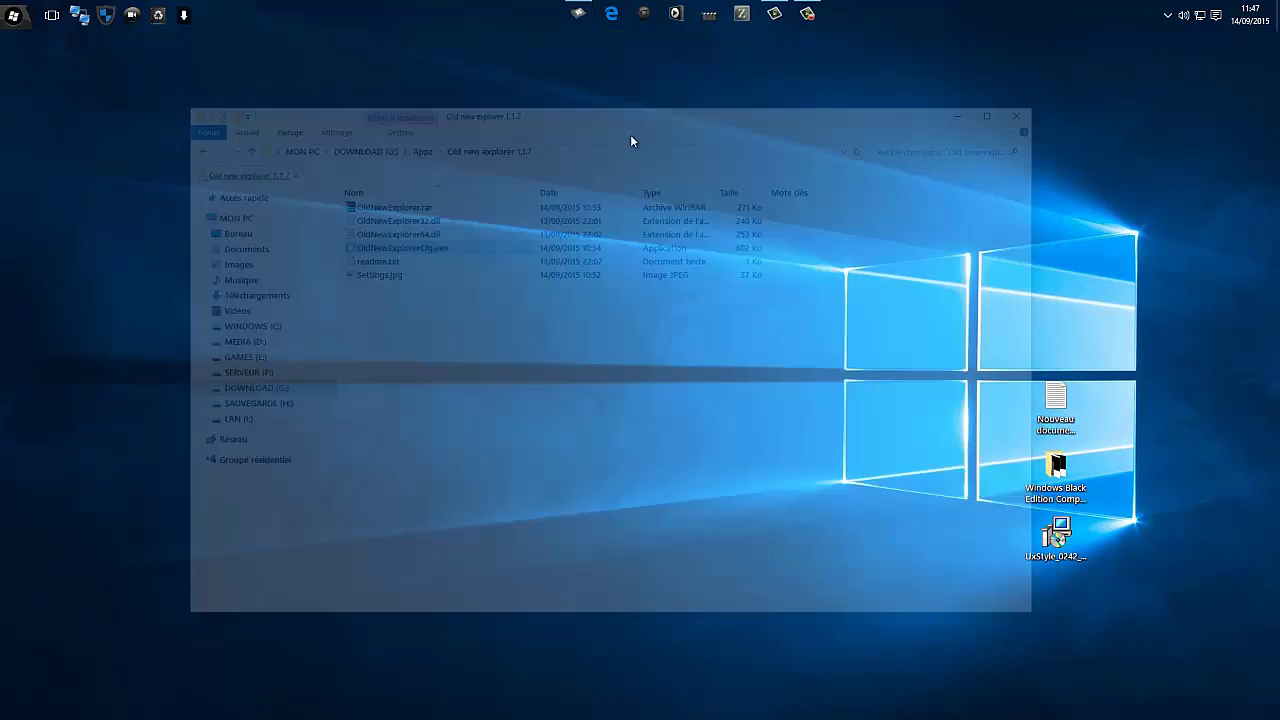
left_click(590, 18)
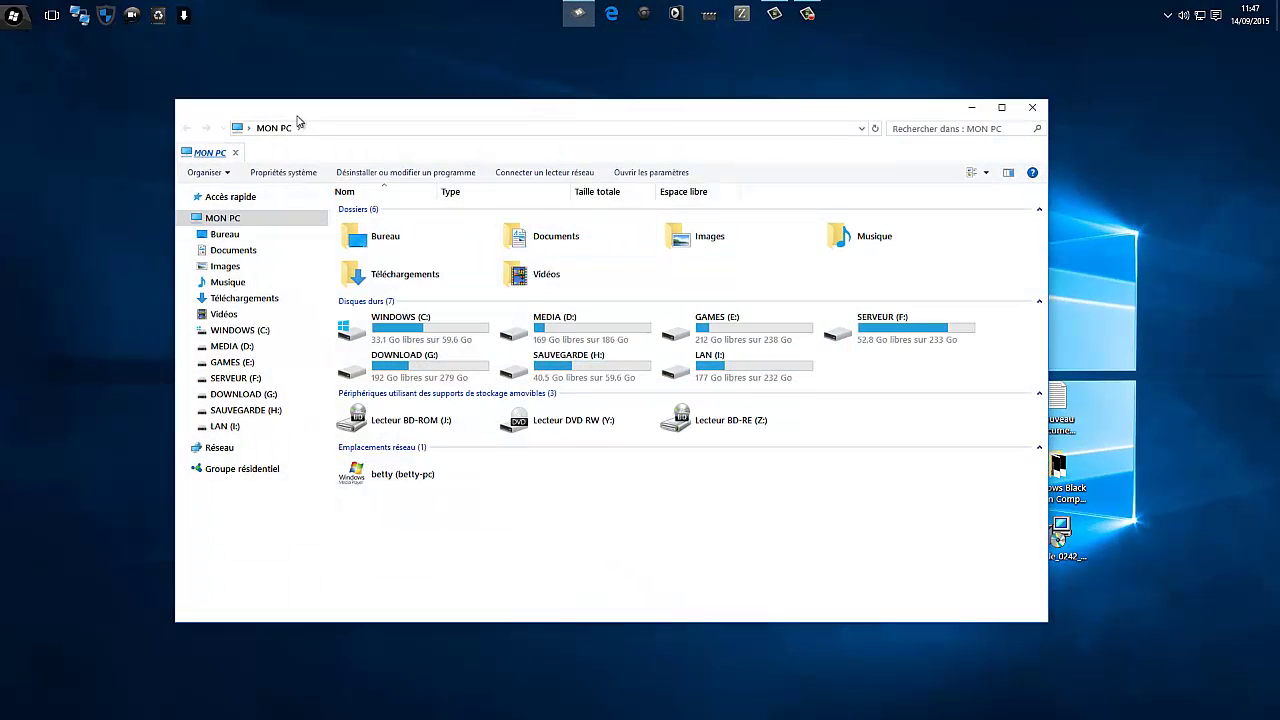
left_click_drag(345, 113, 376, 109)
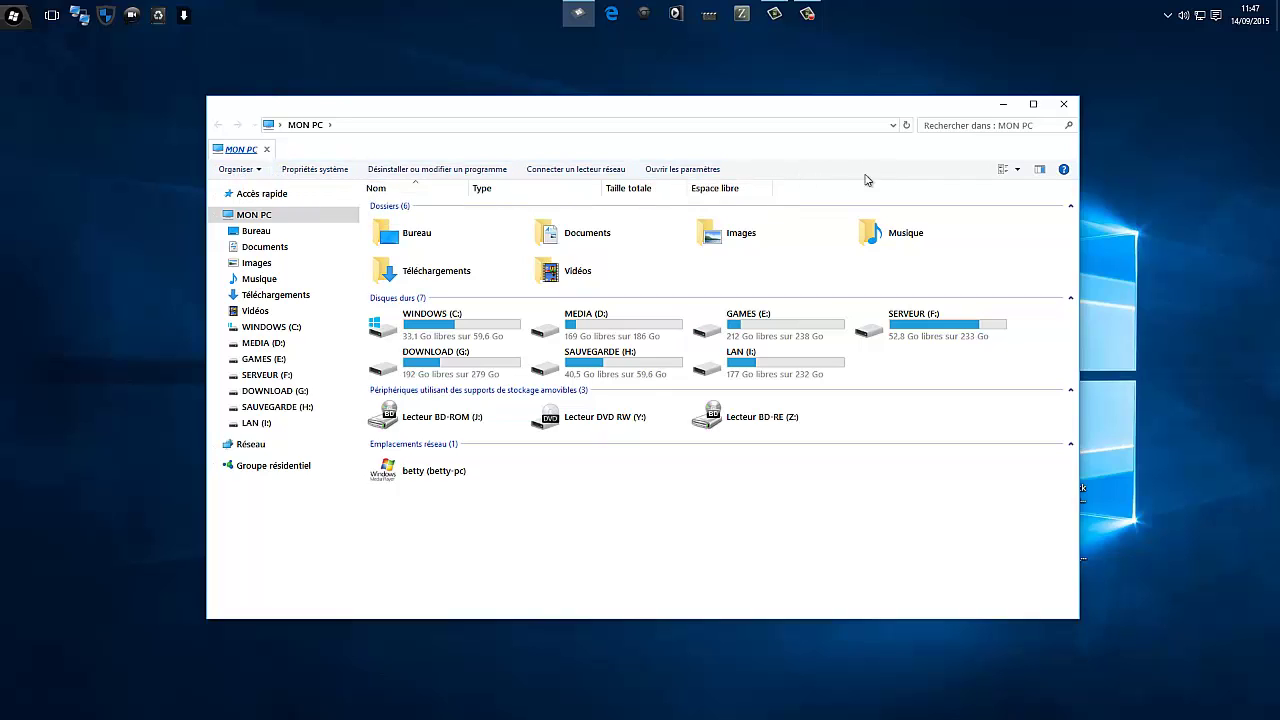
View the Organiser commands in MON PC and set its display mode to Mosaïques.
left_click(255, 172)
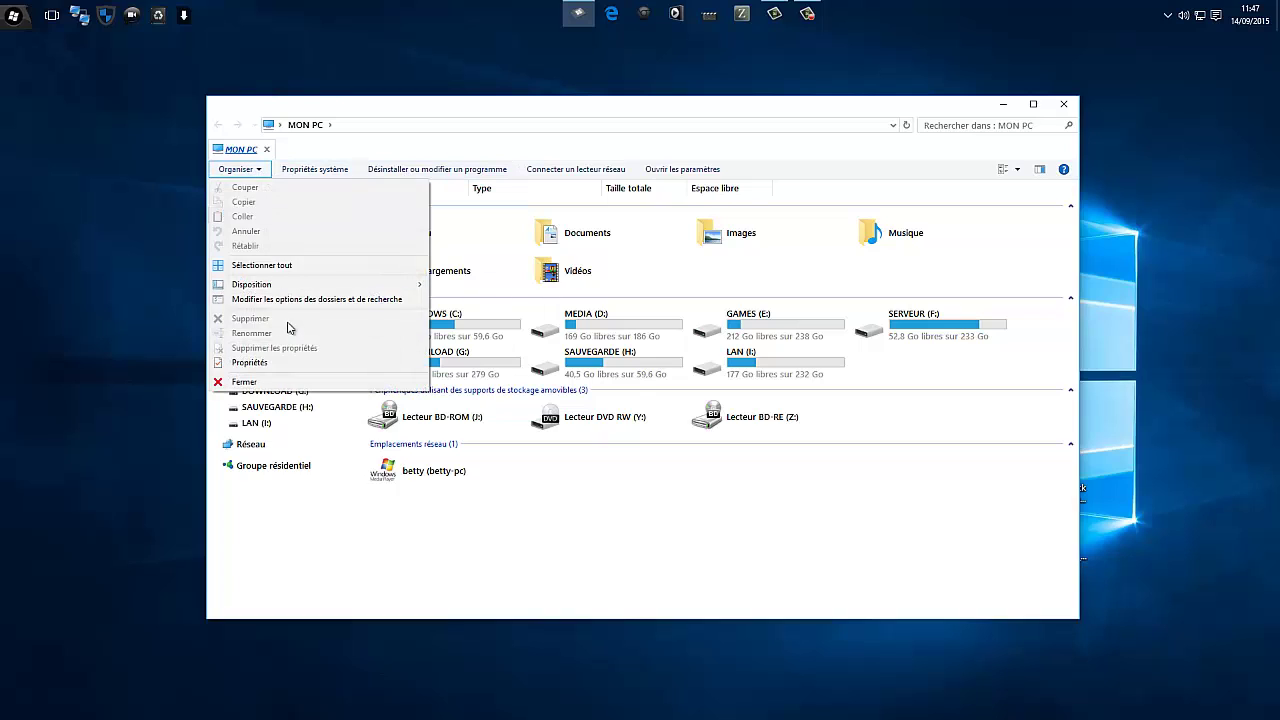
left_click(335, 162)
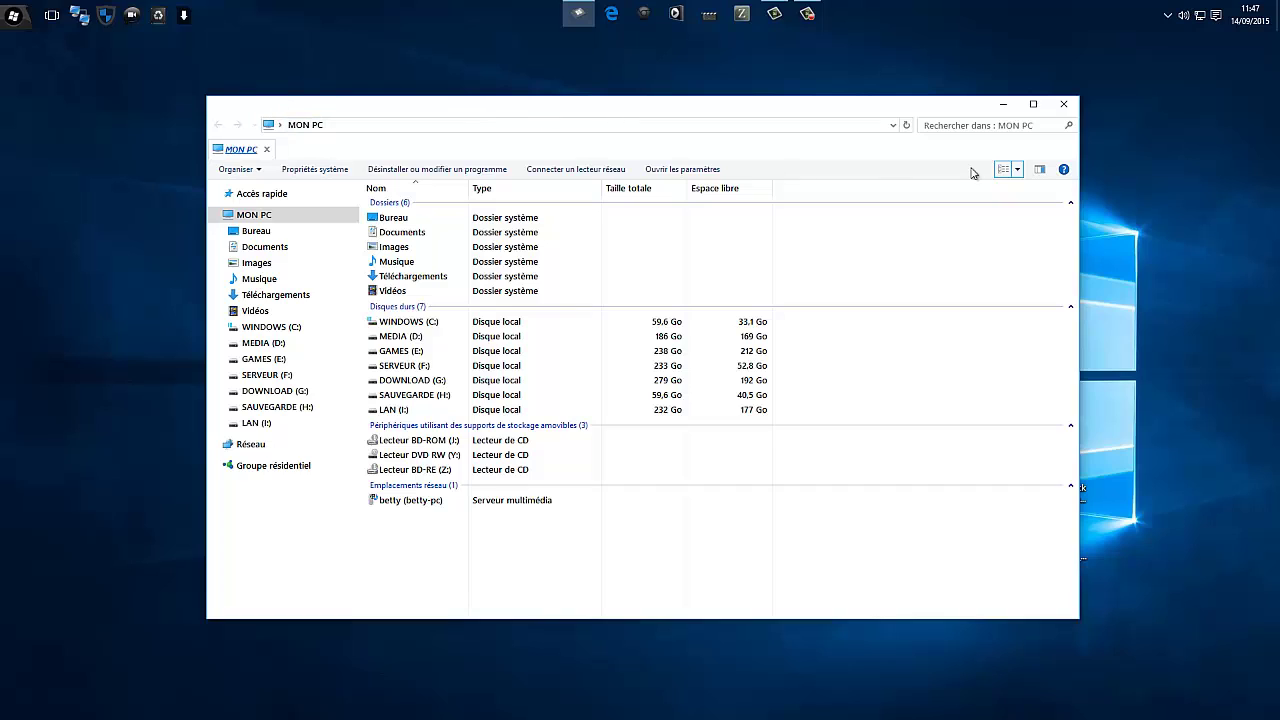
left_click(323, 216)
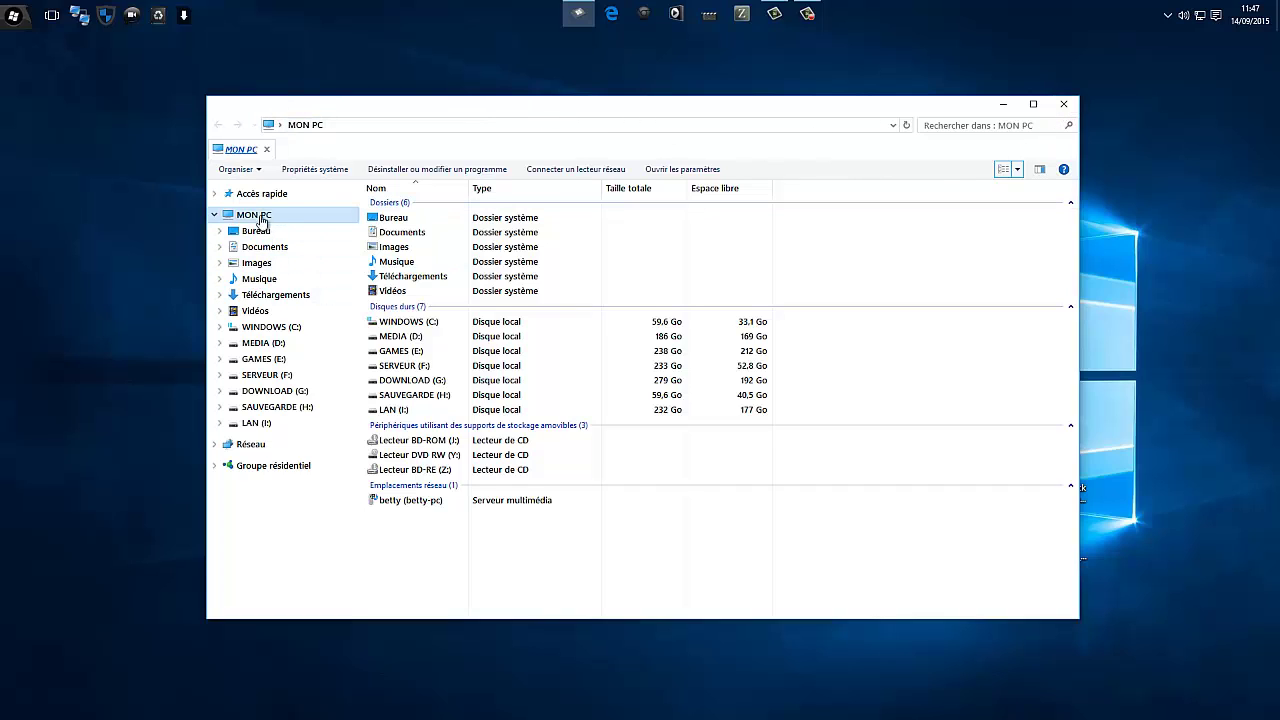
left_click(1017, 169)
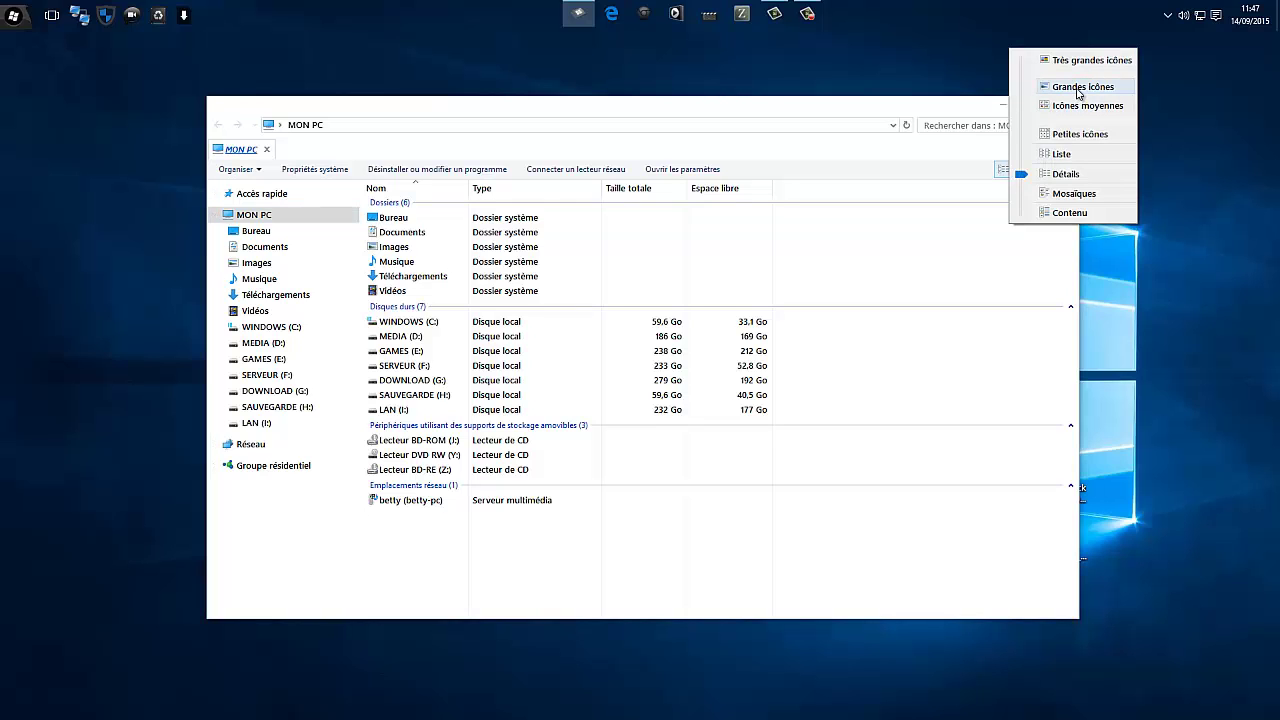
left_click(1073, 193)
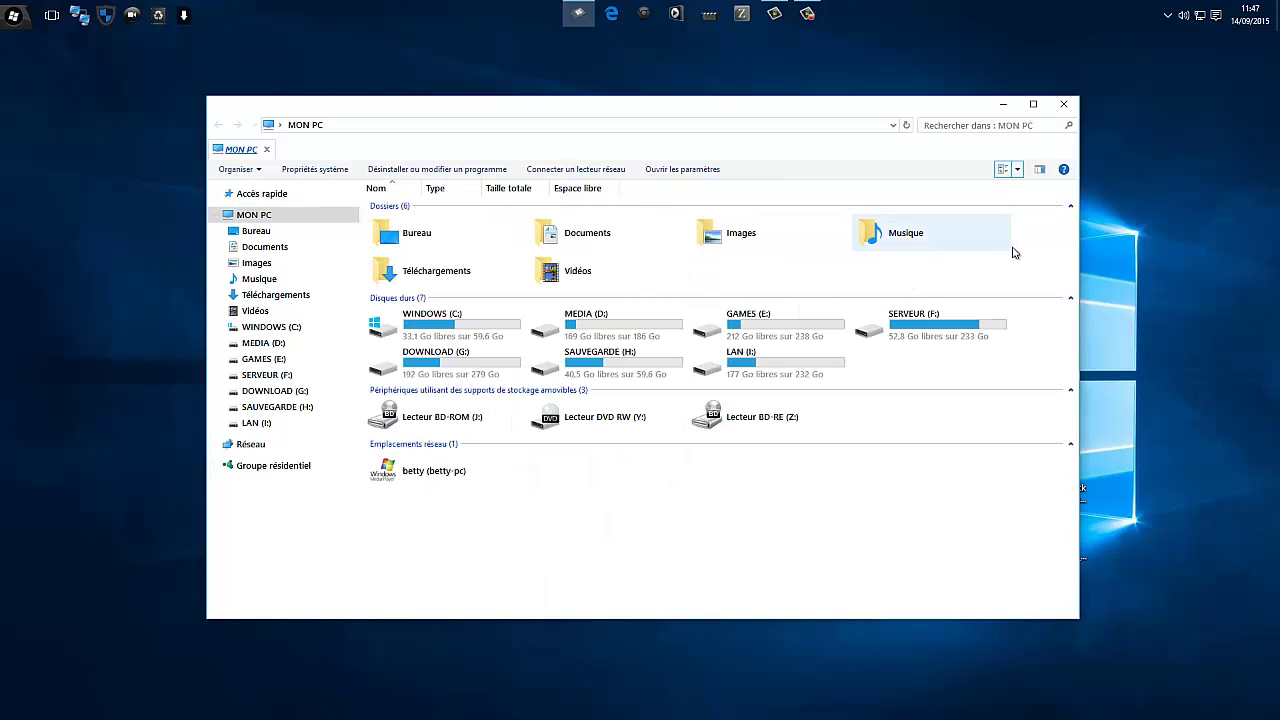
Close MON PC and apply the Windows Black Edition v2 theme through the desktop's personalization theme settings.
left_click(1064, 106)
right_click(552, 150)
left_click(645, 358)
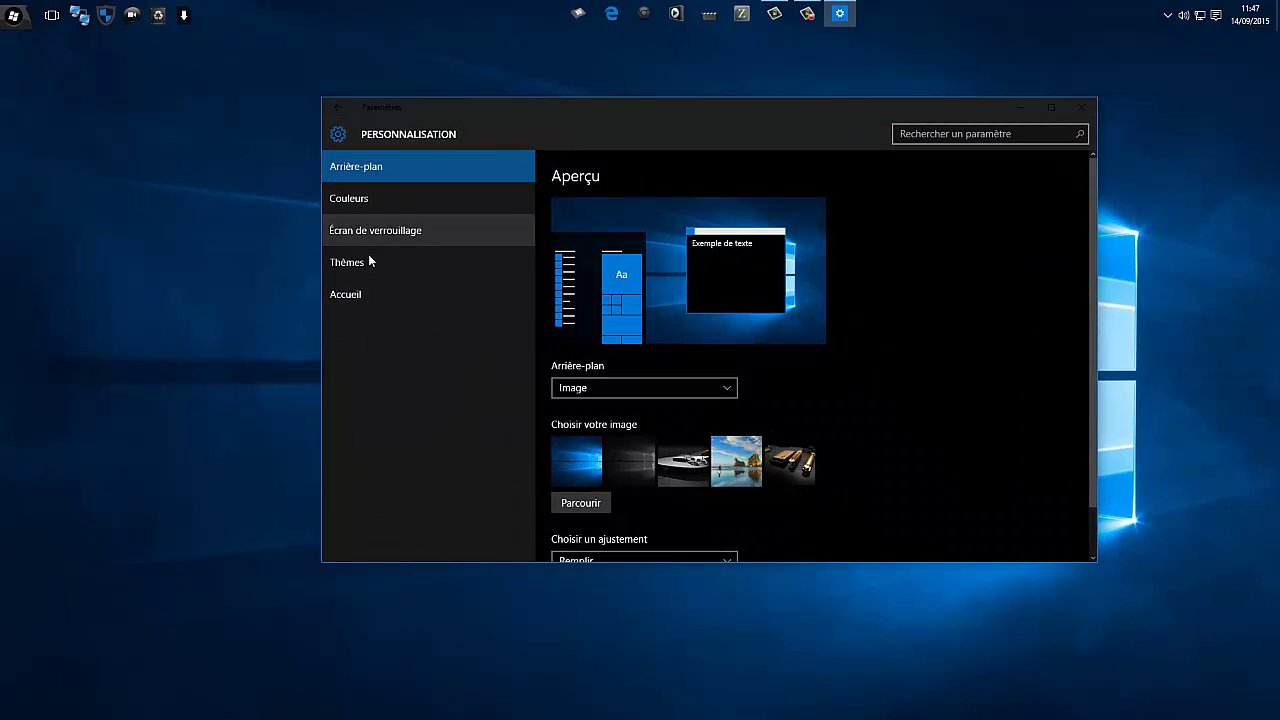
left_click(374, 262)
left_click(594, 208)
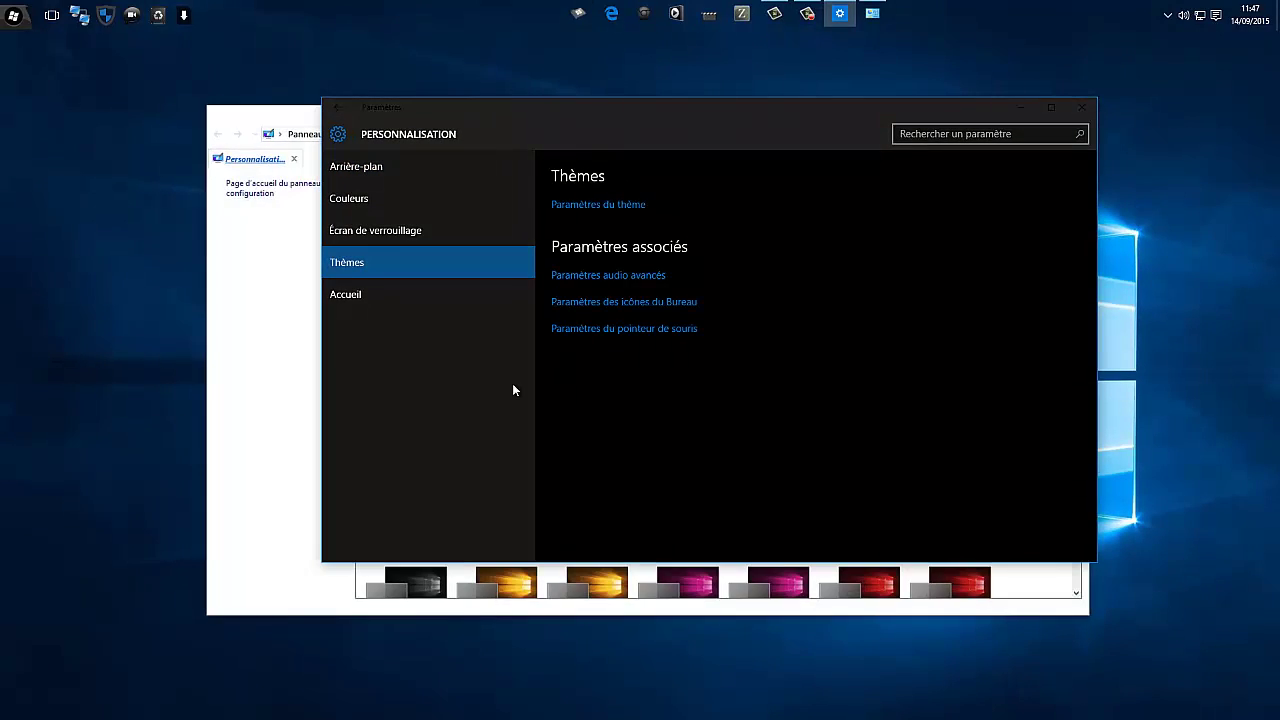
scroll(760, 420, "down", 3)
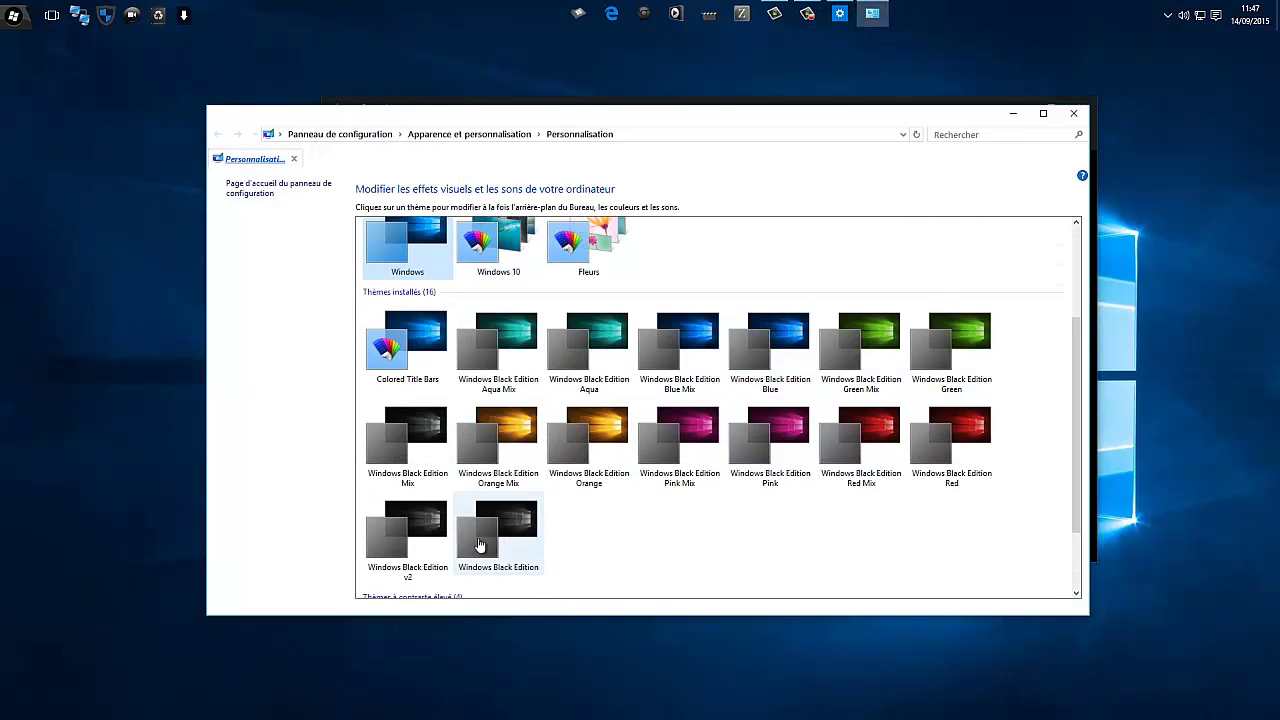
left_click(429, 540)
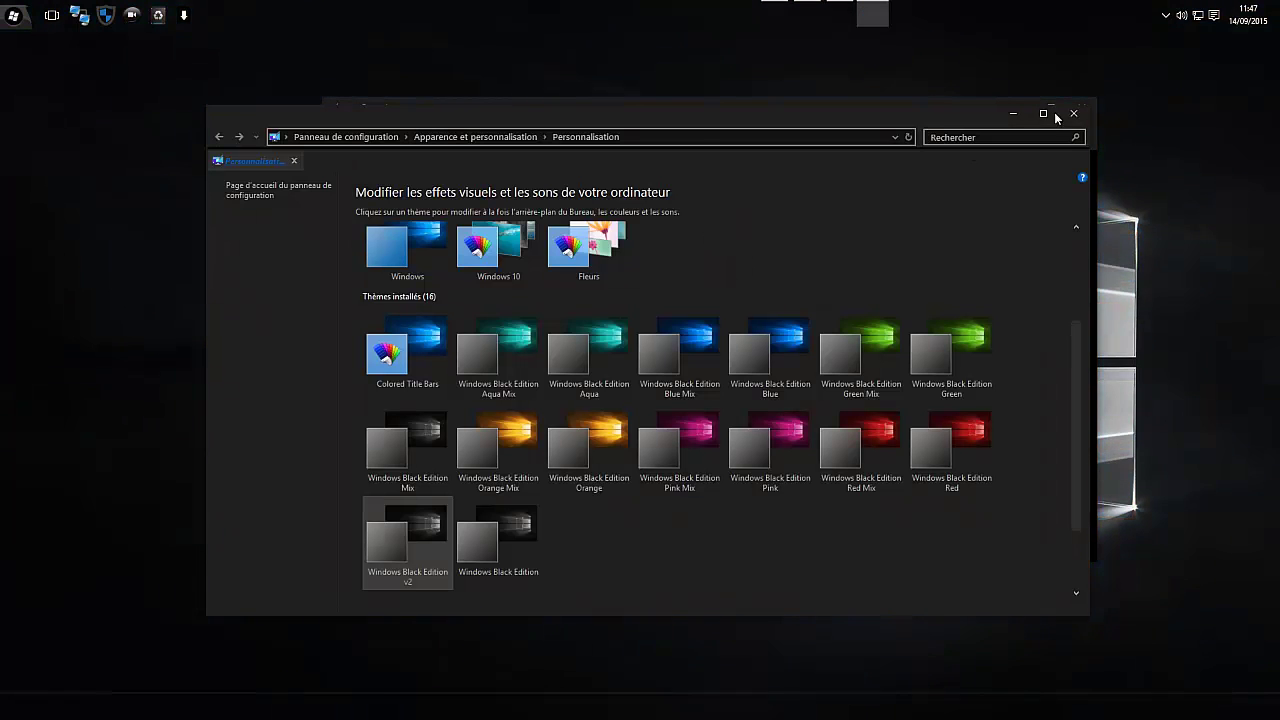
Close the theme settings and open MON PC to view it in the Windows Black Edition v2 theme, closing it when done.
left_click(1076, 113)
left_click(578, 13)
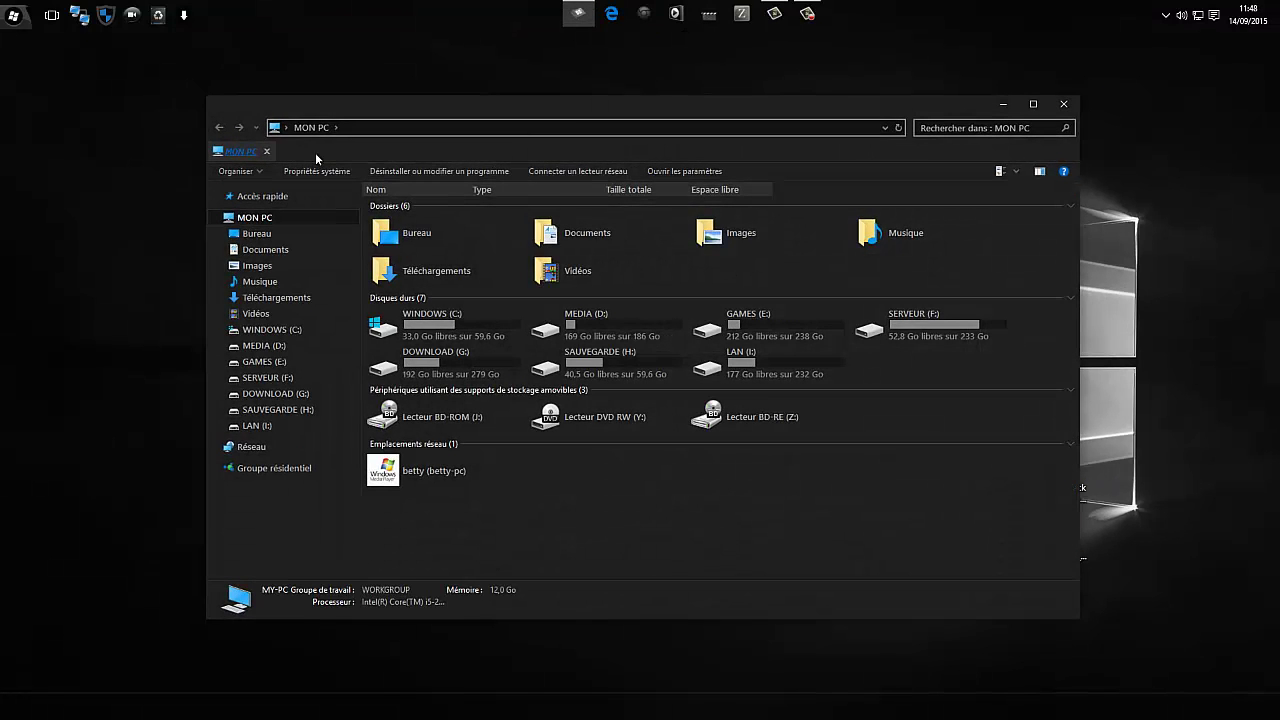
left_click_drag(468, 110, 450, 89)
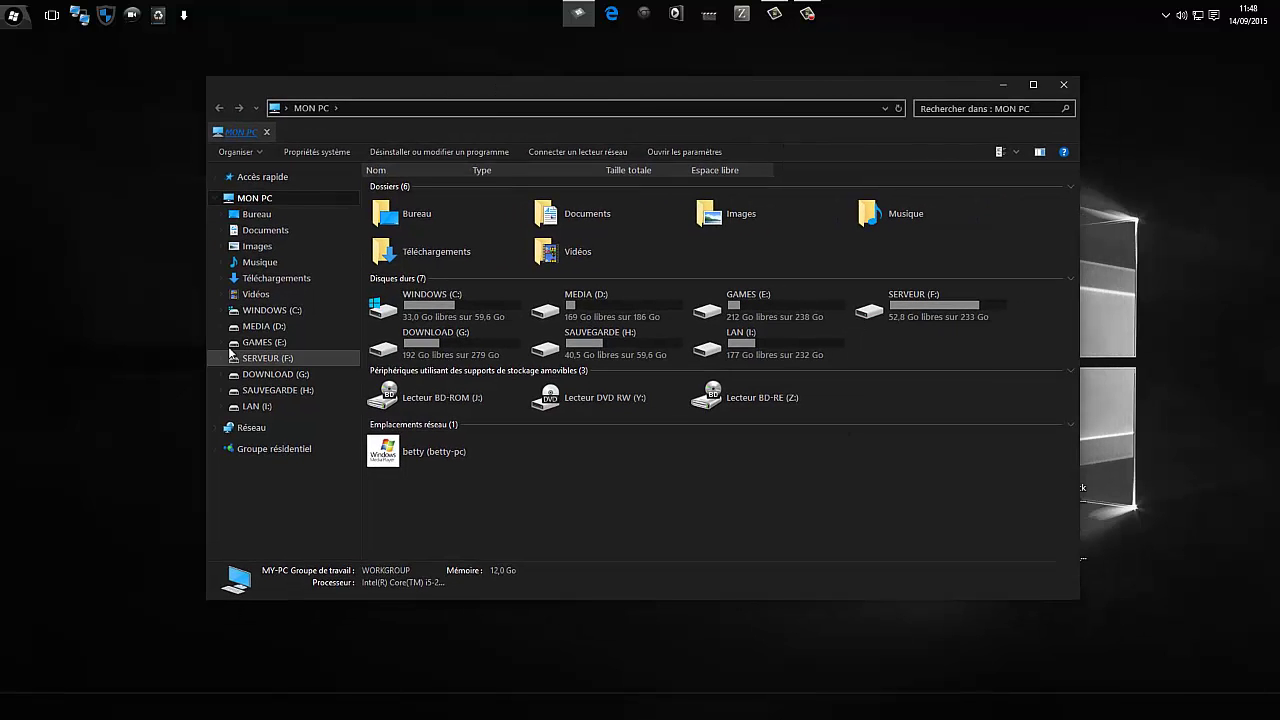
left_click(1063, 84)
Apply the default Windows theme through the desktop's personalization theme settings and close the settings windows.
right_click(548, 146)
left_click(622, 351)
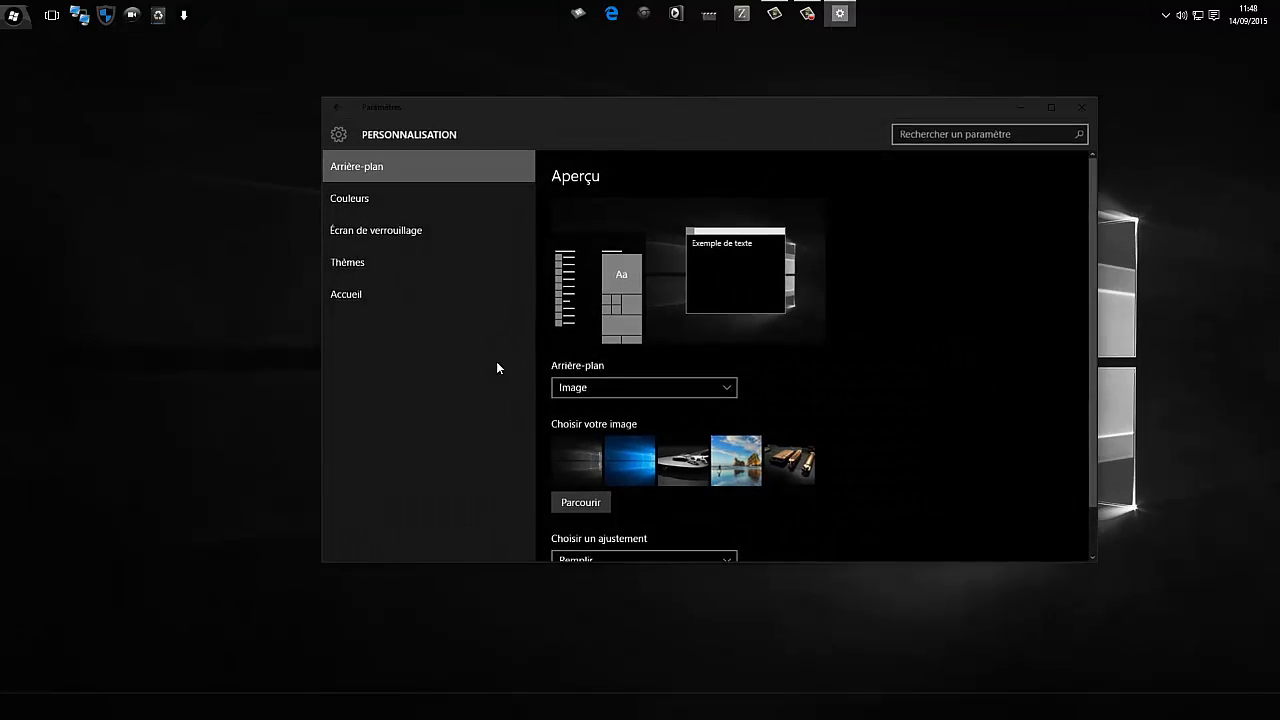
left_click(347, 261)
left_click(596, 206)
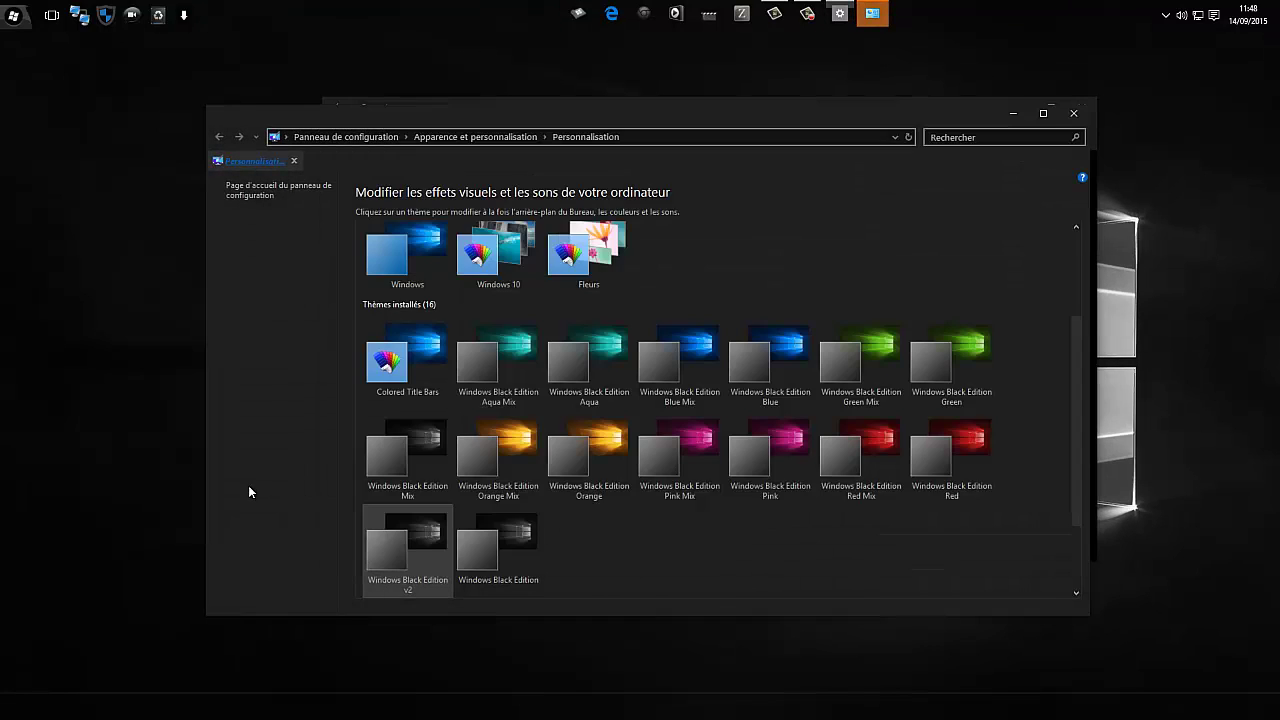
scroll(490, 525, "down", 1)
left_click(491, 522)
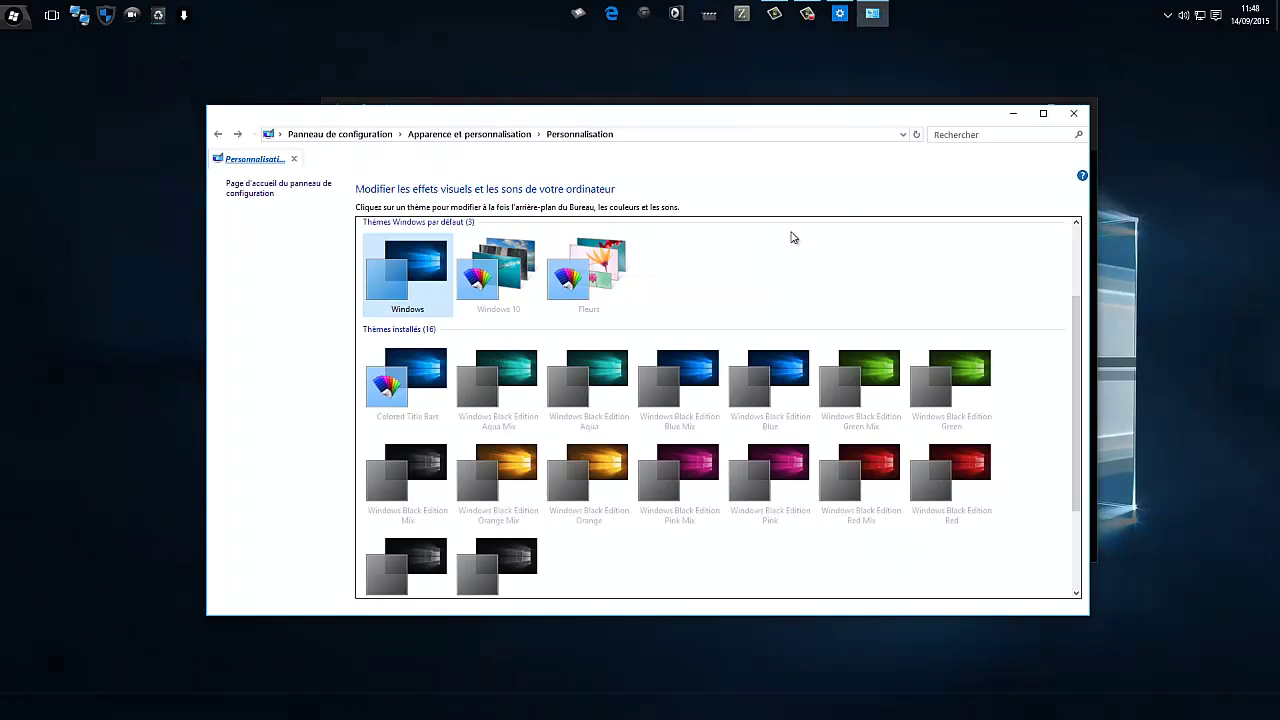
left_click(1073, 113)
left_click(1074, 112)
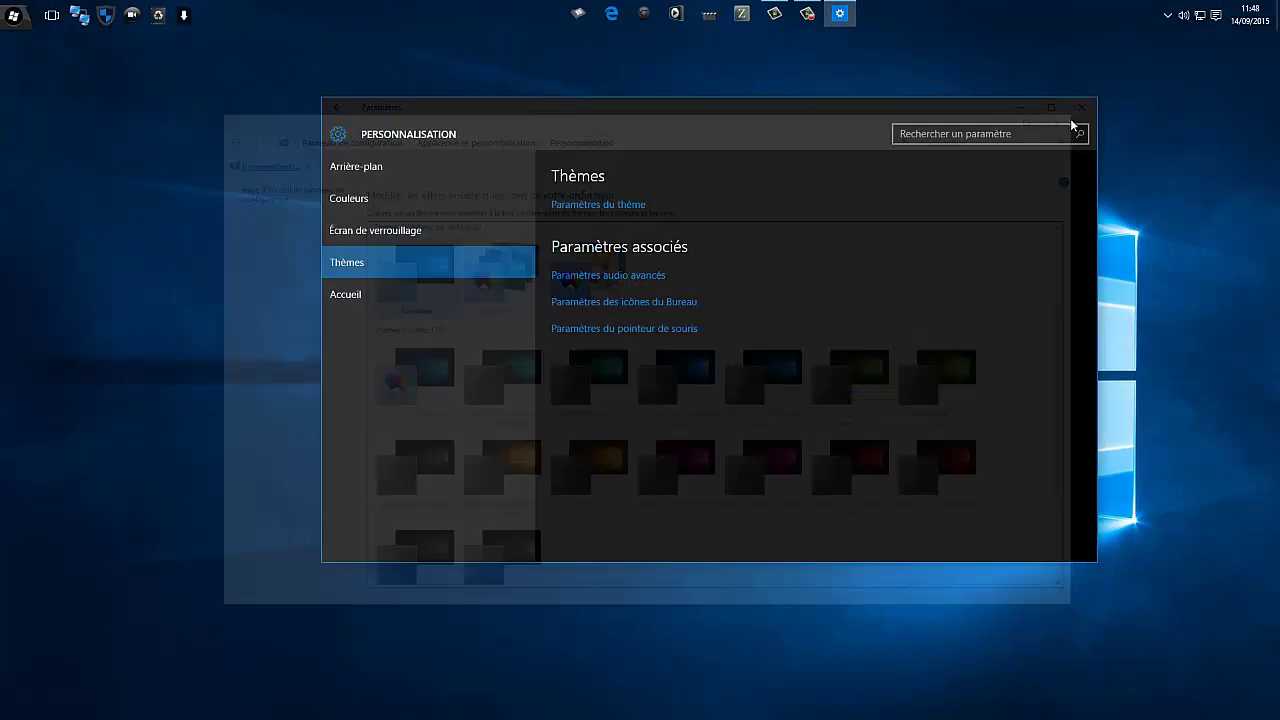
Open MON PC in the default theme and show and hide its preview pane twice.
key("super+e")
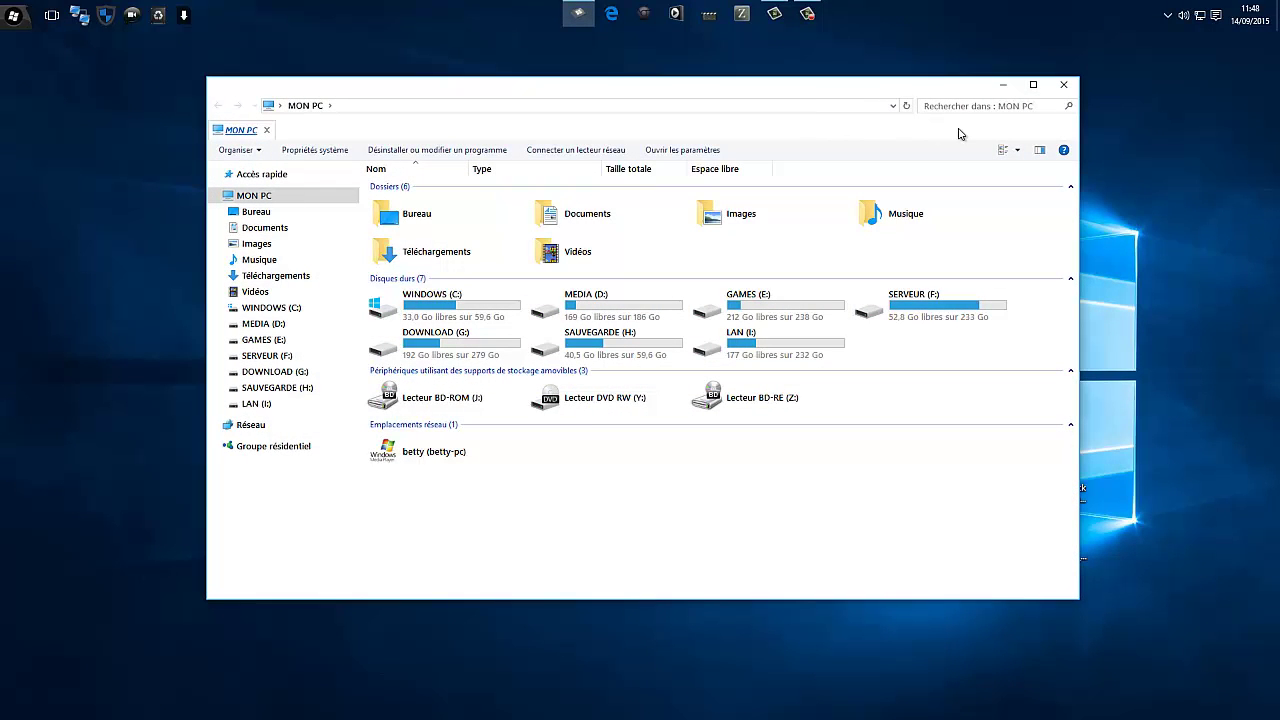
left_click(1040, 151)
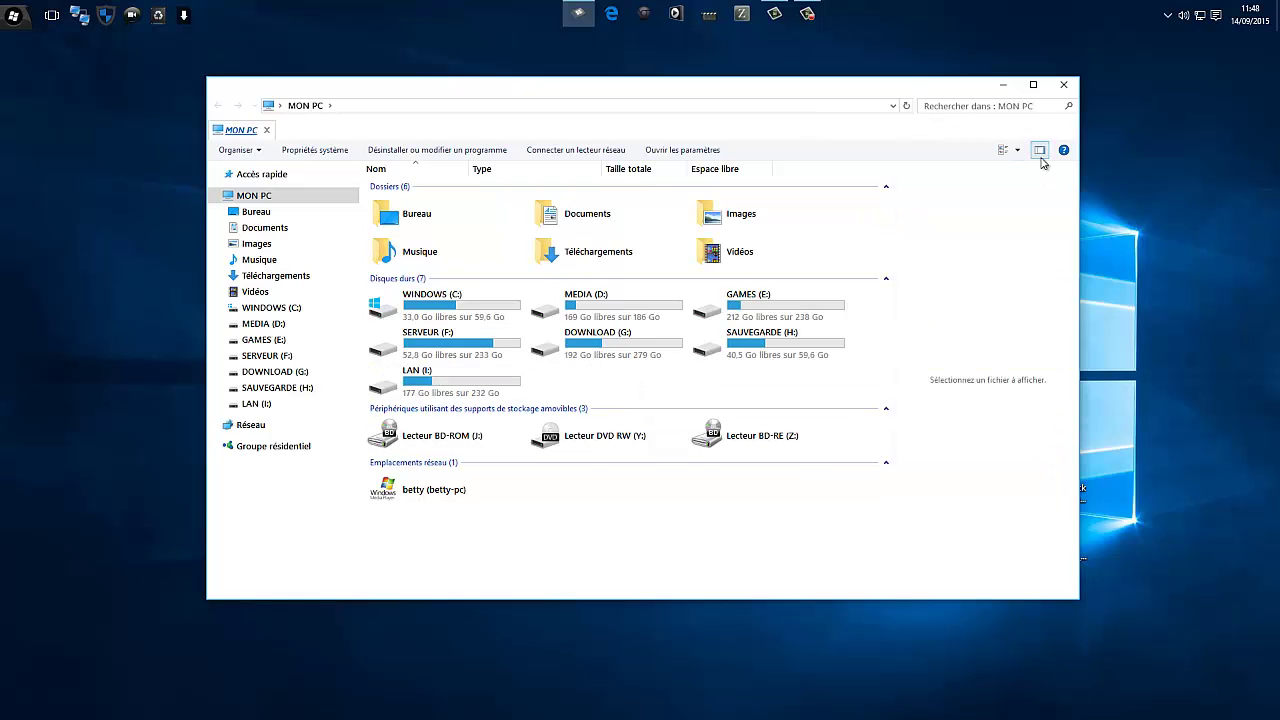
left_click(1040, 150)
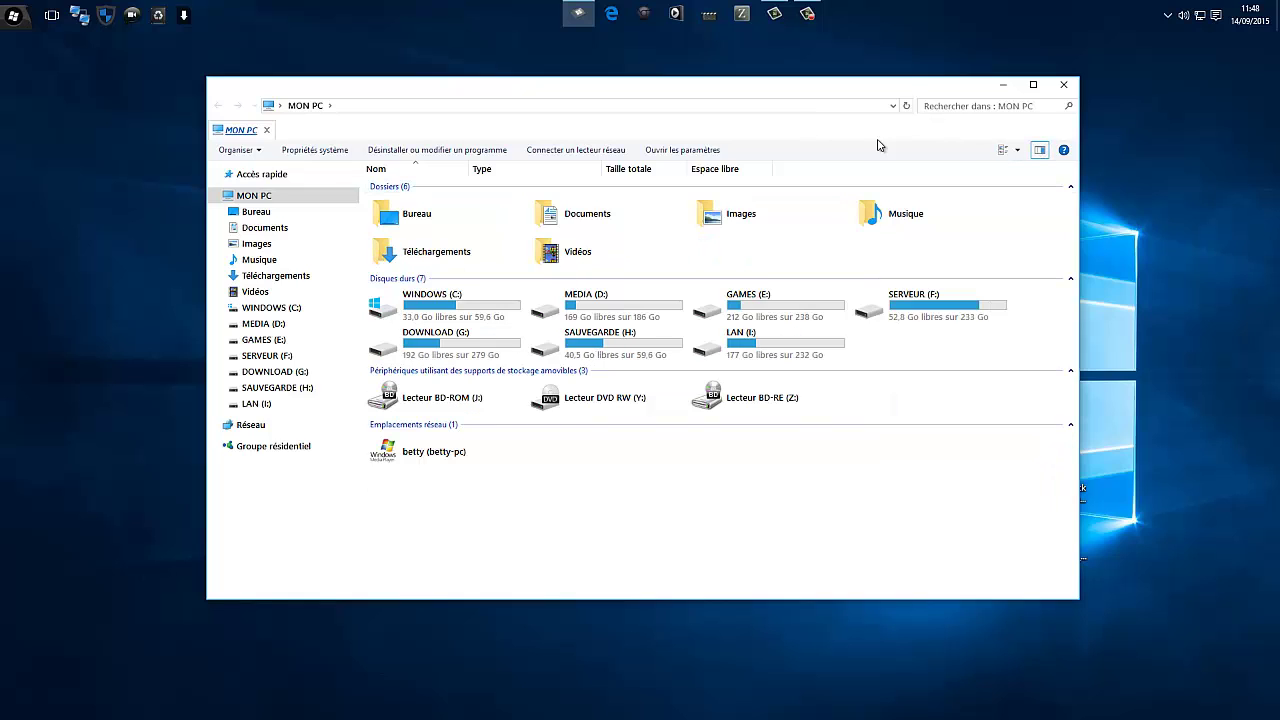
left_click(1040, 150)
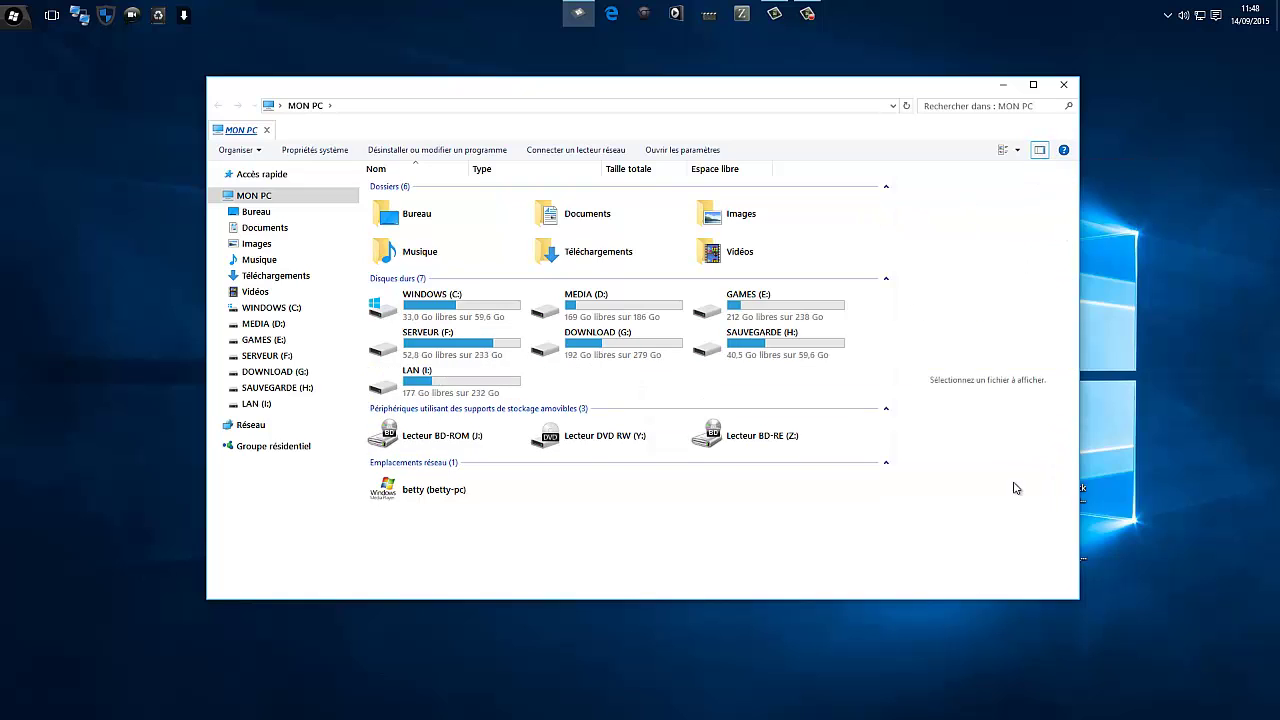
left_click(1040, 150)
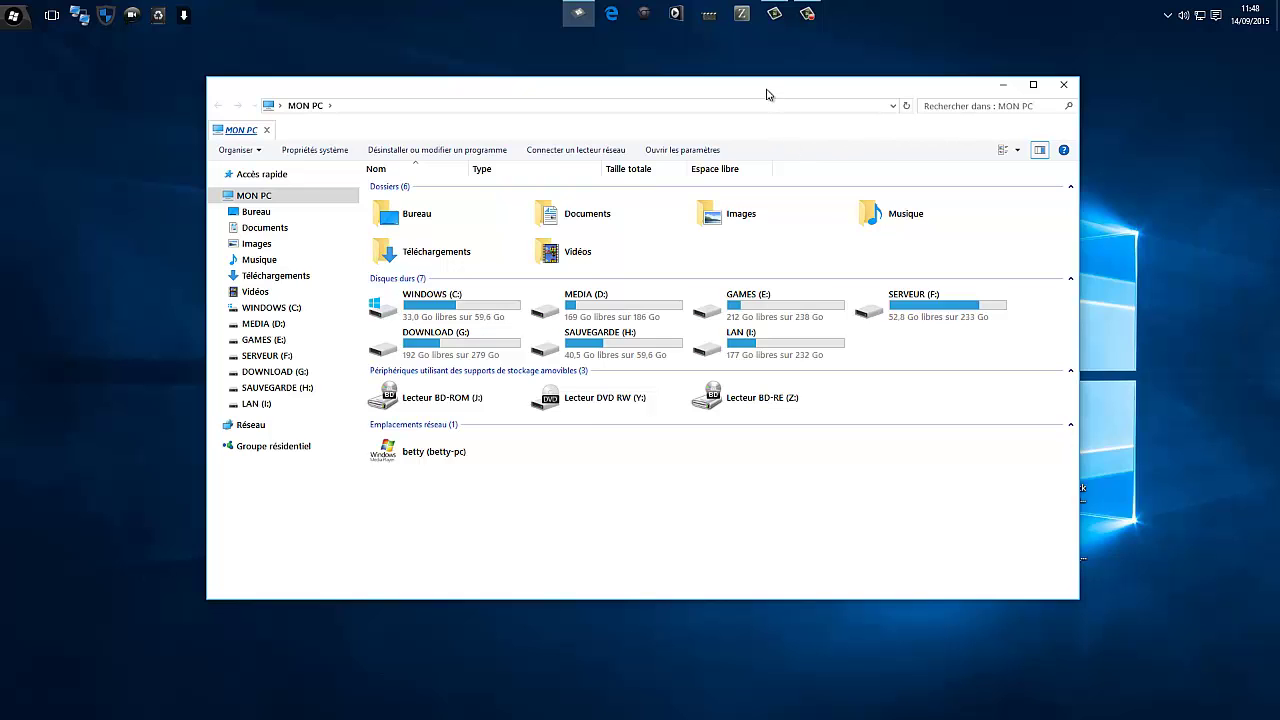
Reposition the MON PC window, open the MEDIA (D:) drive in a new tab to view it, and close the tab and window.
mouse_move(767, 94)
left_mouse_down()
mouse_move(738, 134)
mouse_move(717, 104)
mouse_move(781, 107)
left_mouse_up()
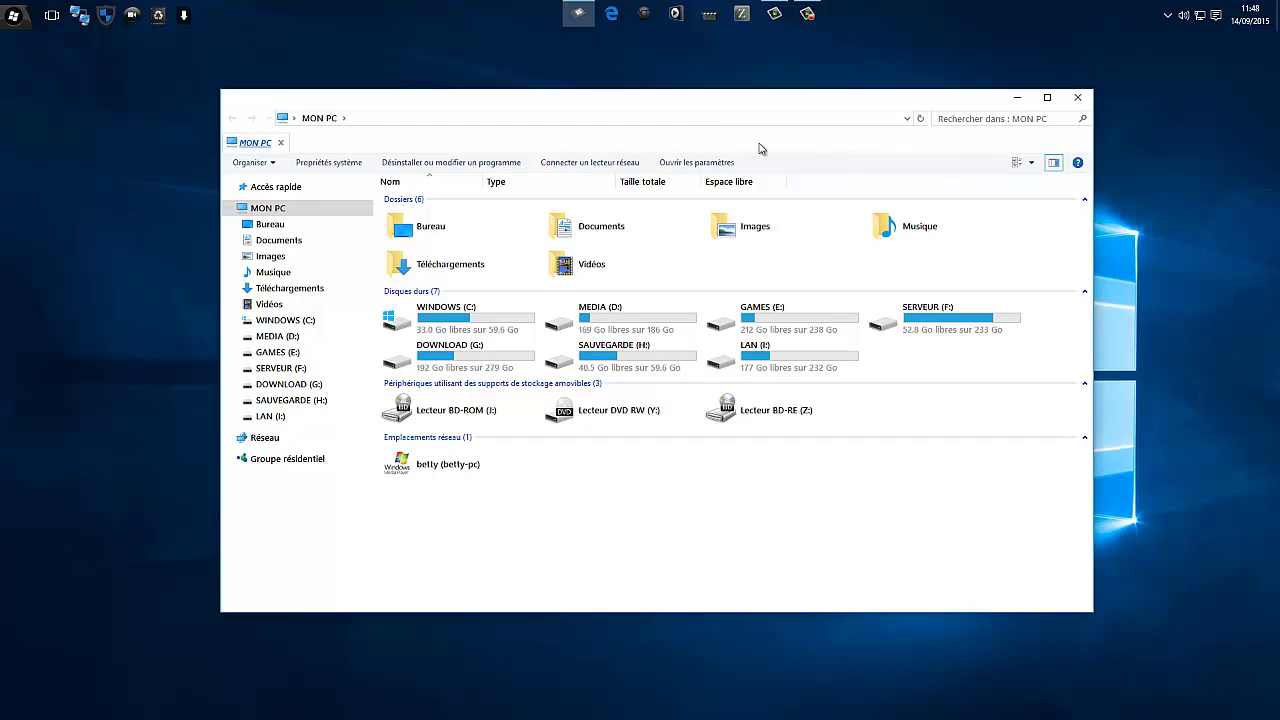
left_click_drag(701, 107, 675, 107)
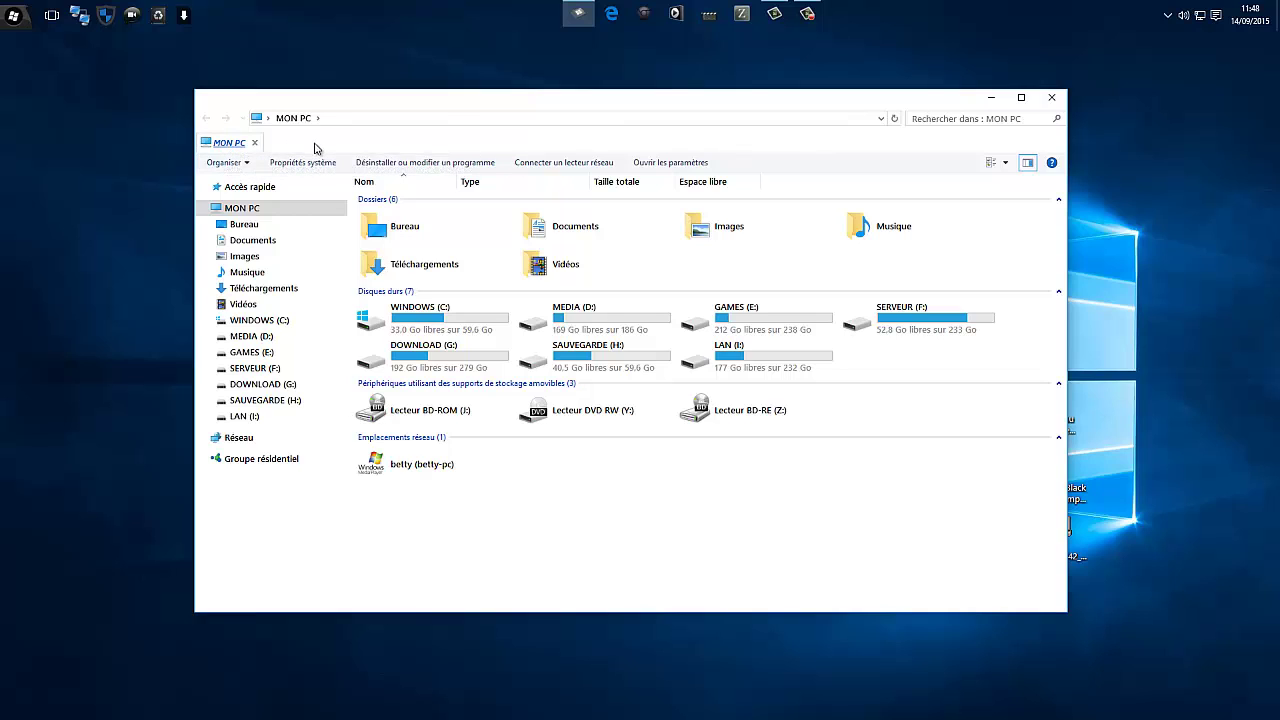
double_click(585, 318)
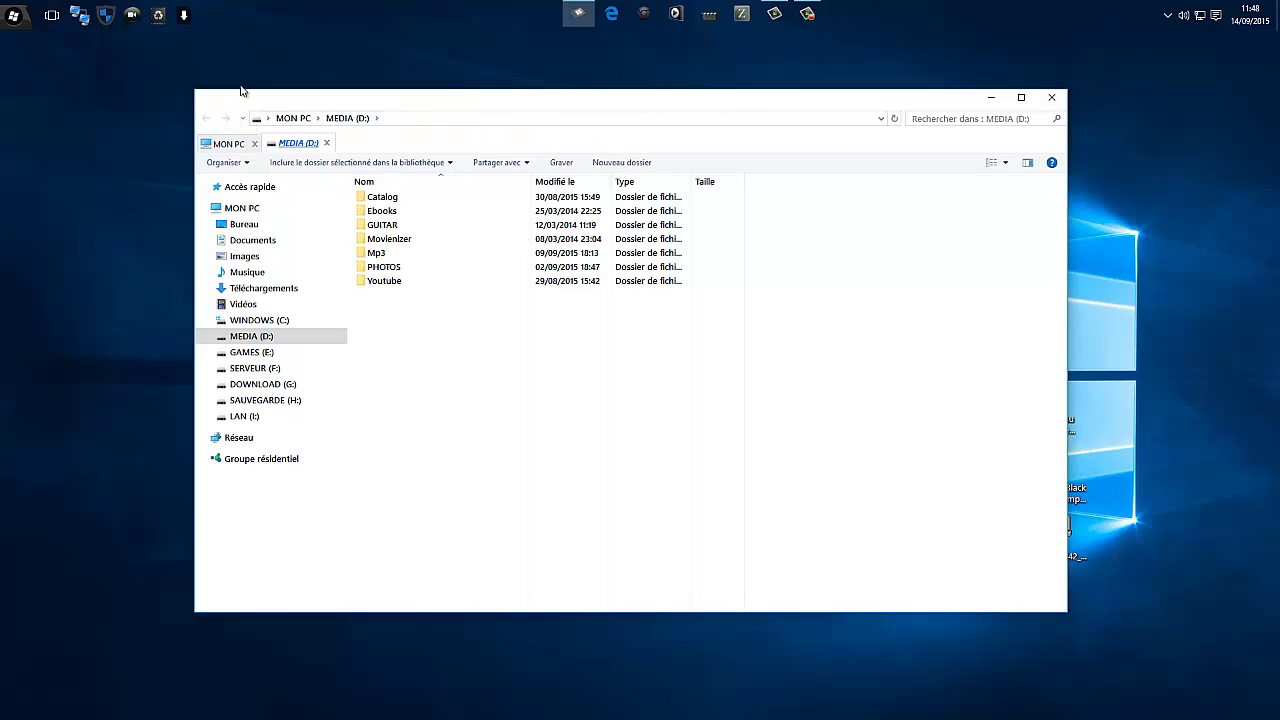
left_click(1050, 102)
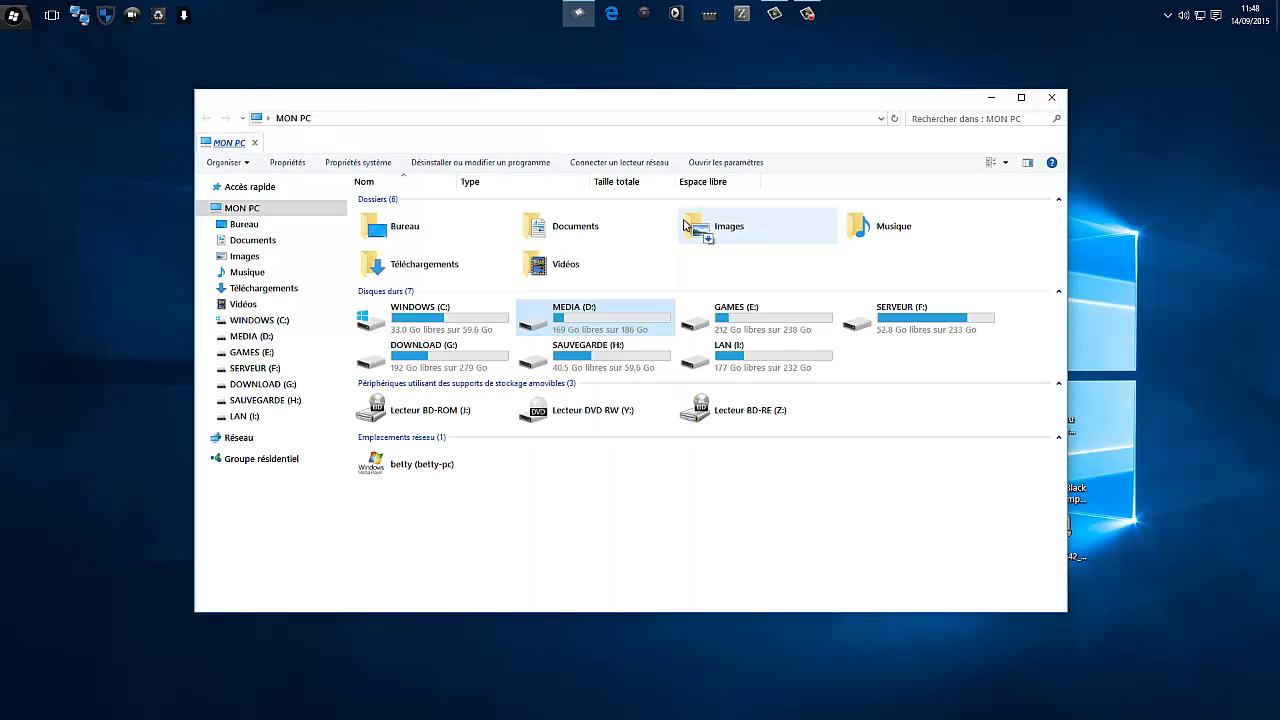
left_click(1050, 102)
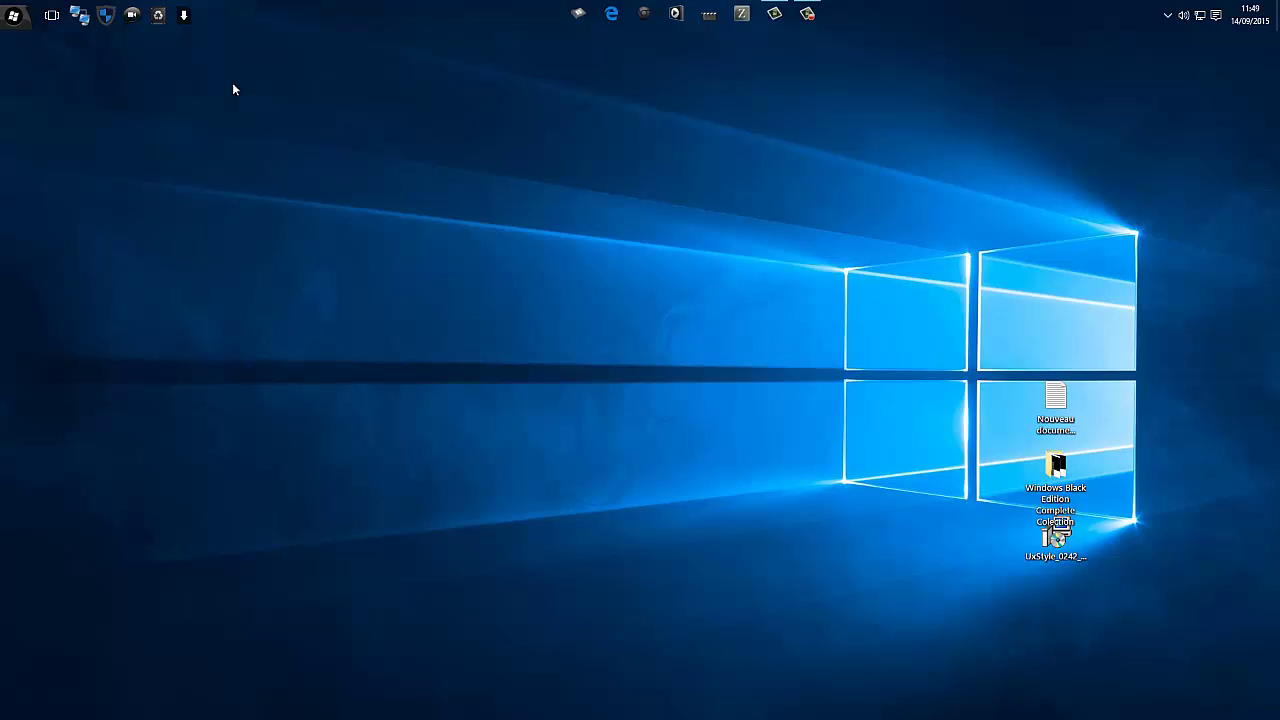
View the Start menu and reopen MON PC to inspect it in the default theme, closing it when done.
left_click(13, 14)
left_click(584, 143)
left_click(578, 14)
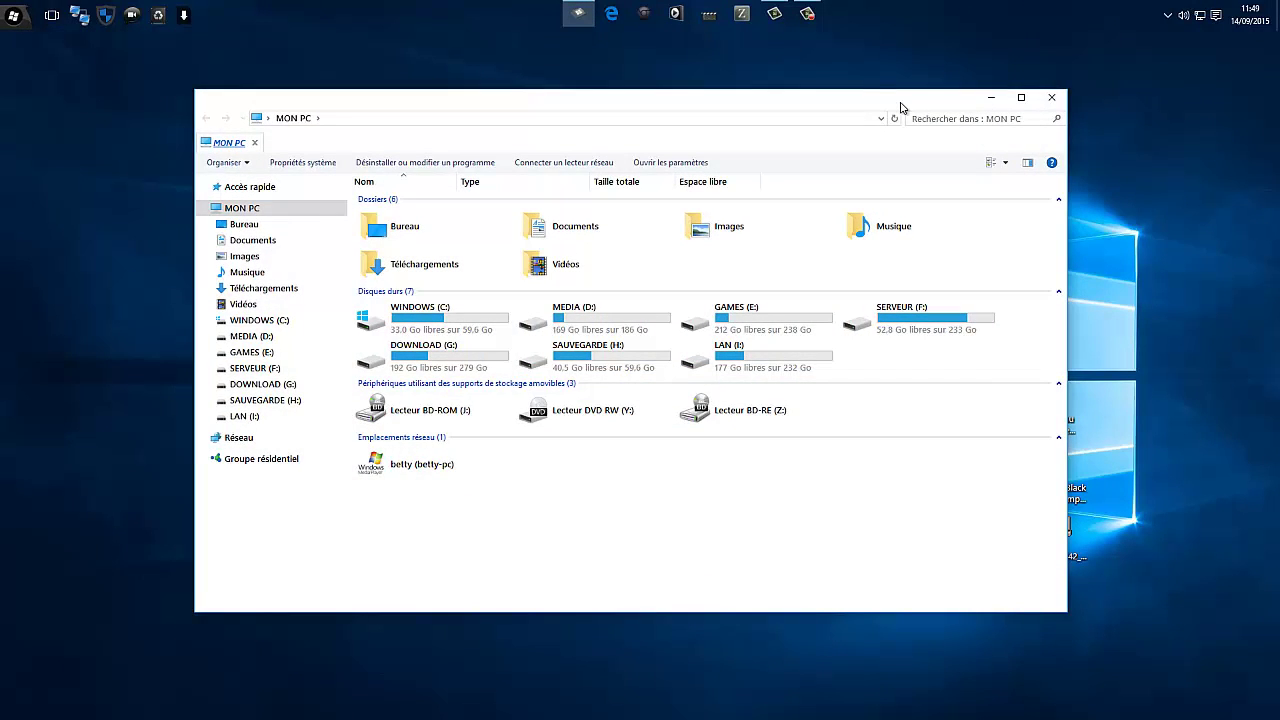
left_click_drag(900, 107, 950, 104)
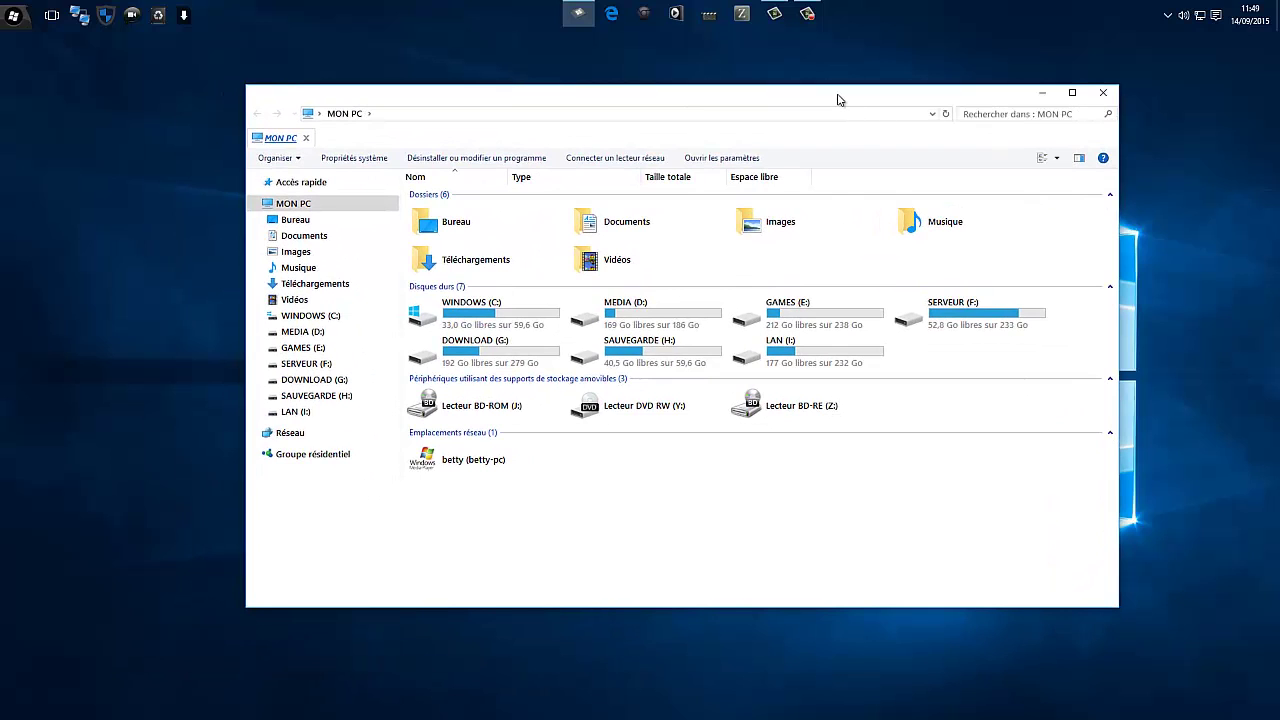
left_click(1103, 94)
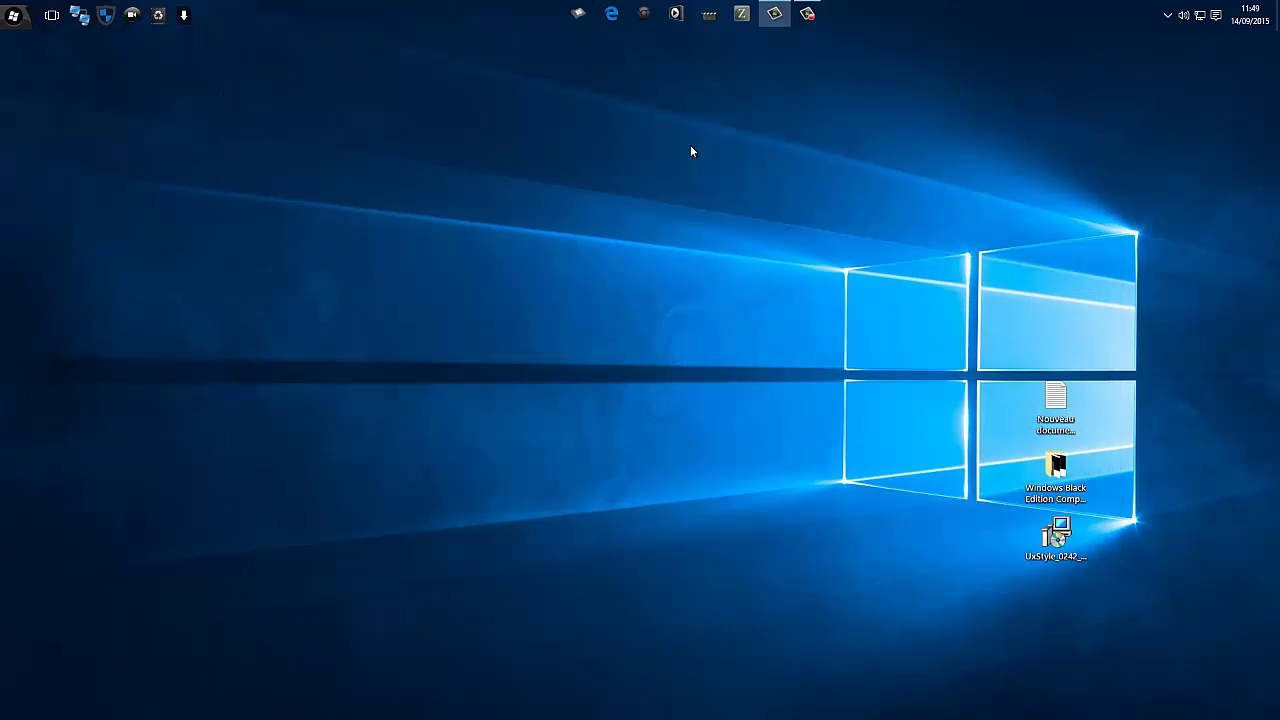